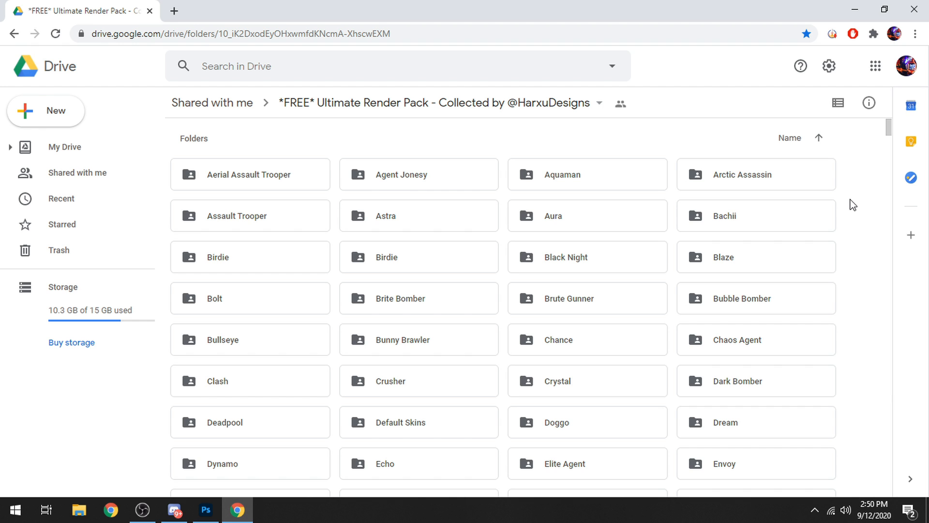
# - Look through the skin folders and character PNG renders in the Ultimate Render Pack shared folder
pyautogui.scroll(-11, 823, 208)
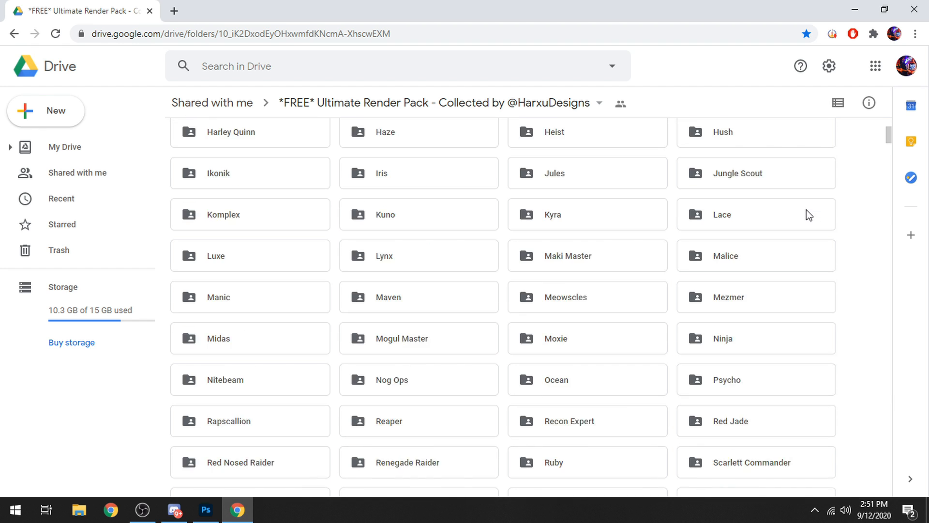
pyautogui.scroll(-15, 807, 211)
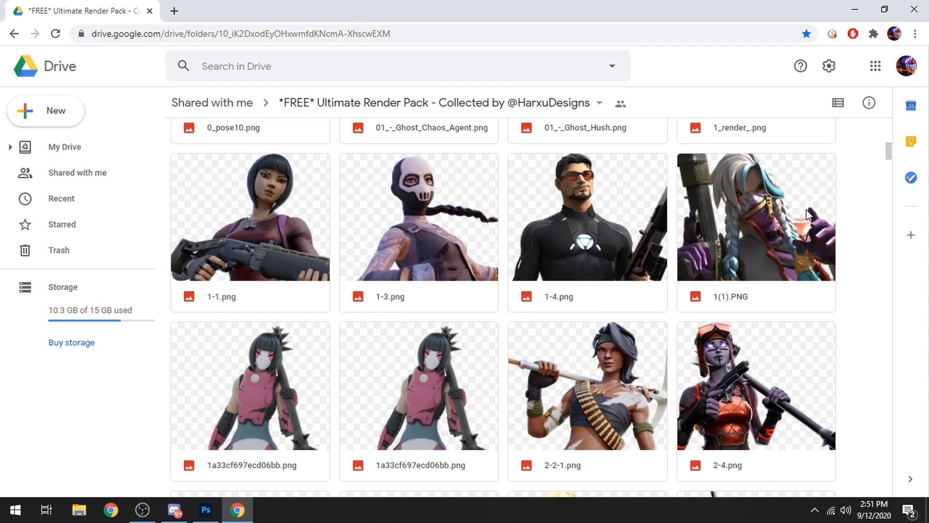
pyautogui.scroll(-10, 807, 210)
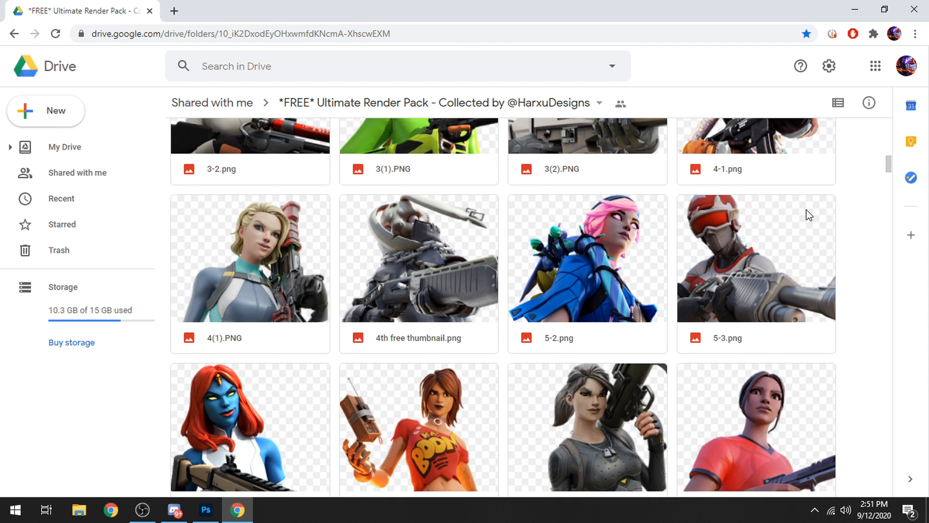
pyautogui.scroll(-12, 806, 210)
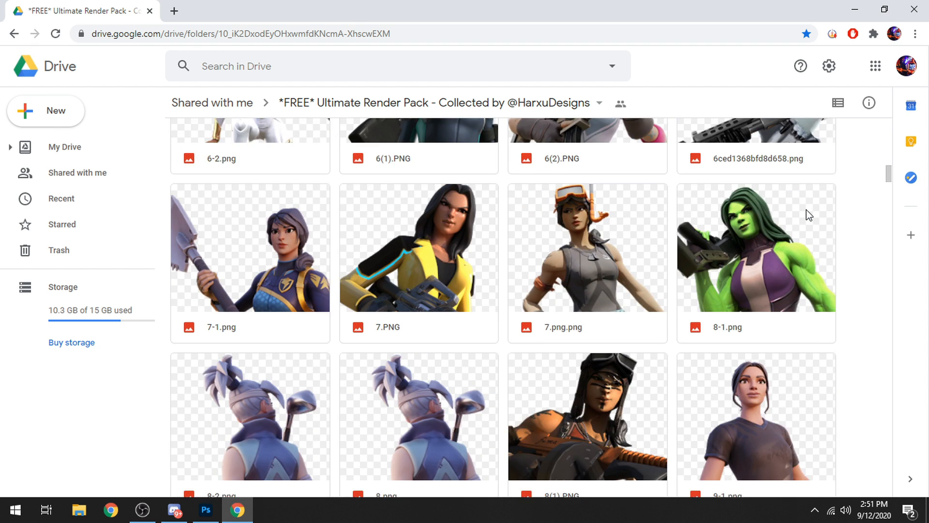
pyautogui.scroll(-10, 806, 210)
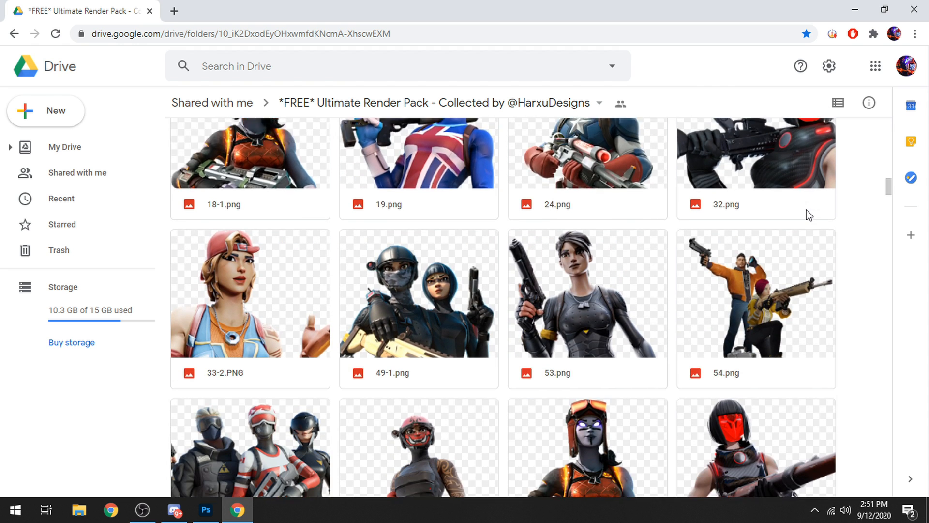
pyautogui.scroll(-12, 807, 211)
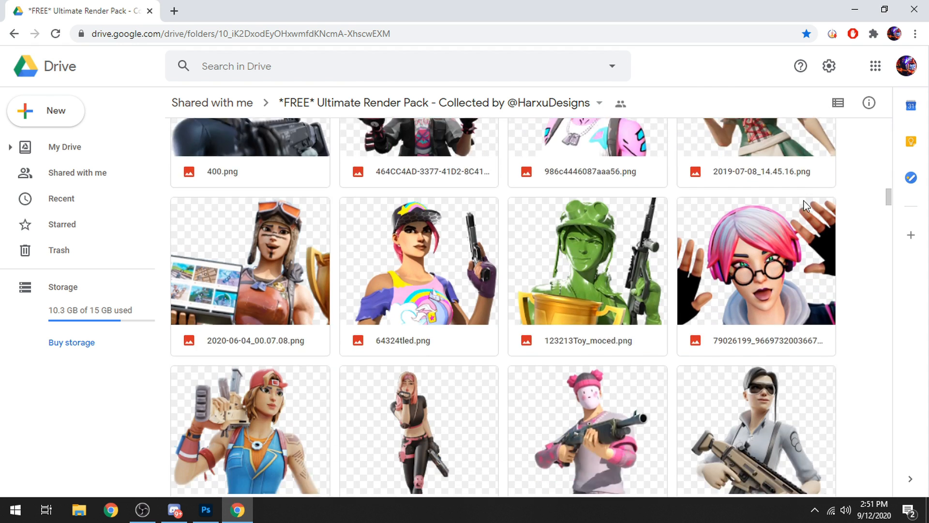
pyautogui.scroll(-7, 803, 217)
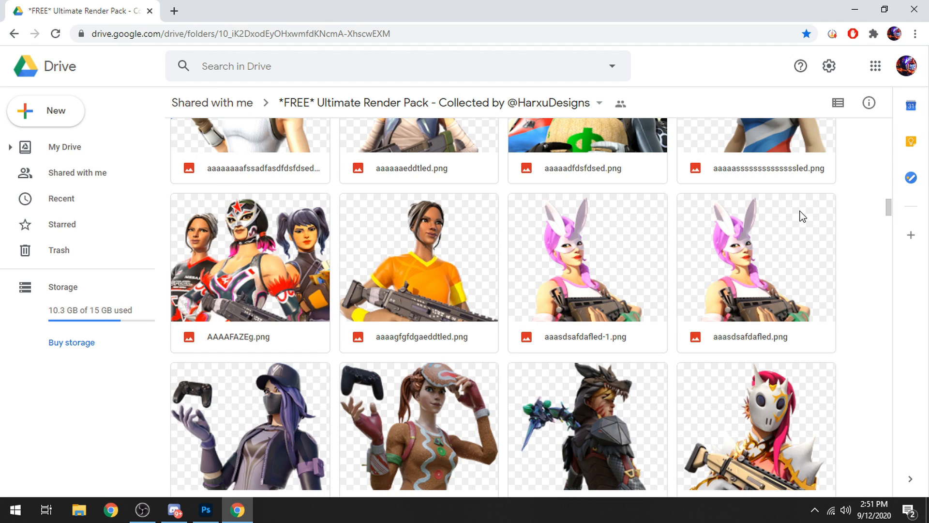
pyautogui.scroll(-5, 804, 206)
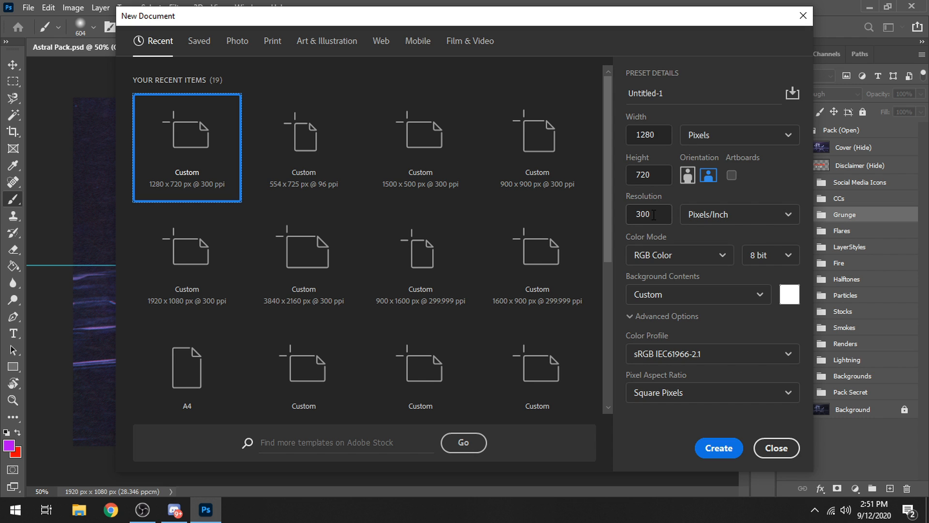
# - Create a 1280 x 720 px document at 300 ppi with a transparent background and the sRGB IEC61966-2.1 colour profile
pyautogui.click(738, 299)
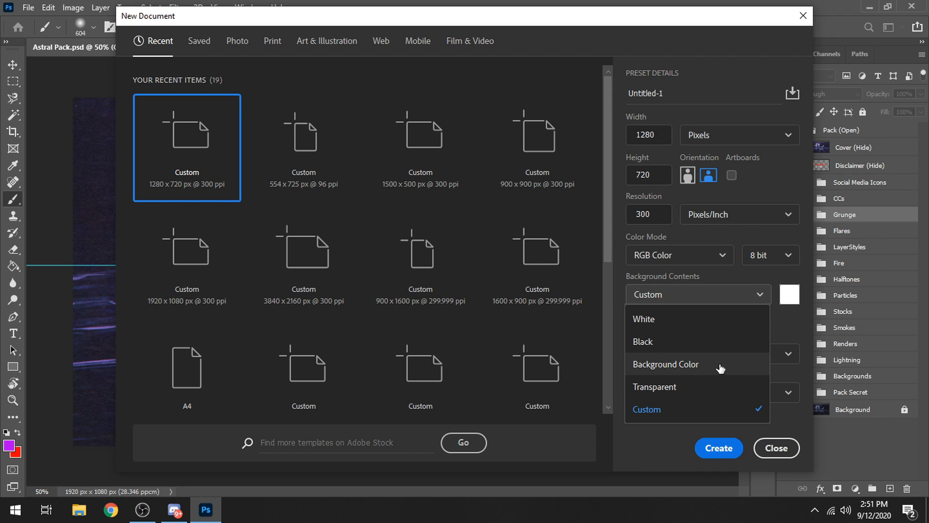
pyautogui.click(663, 390)
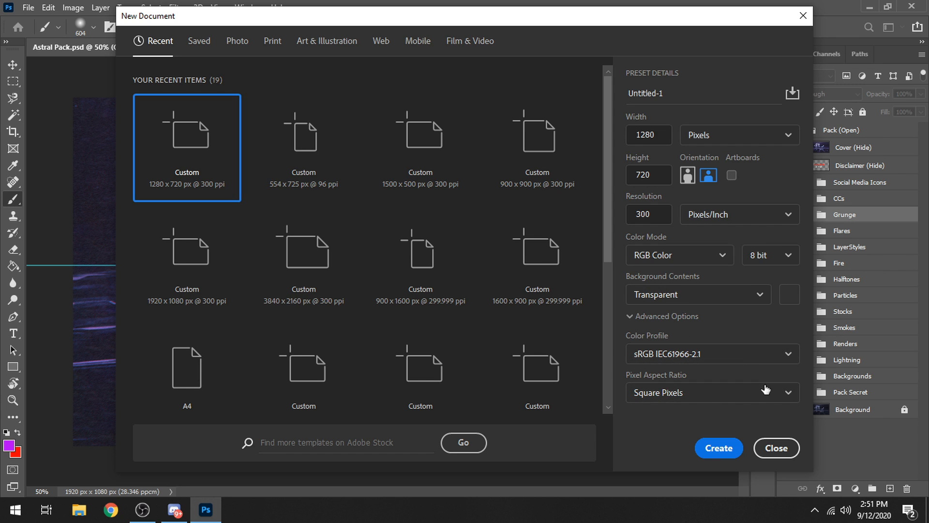
pyautogui.click(647, 351)
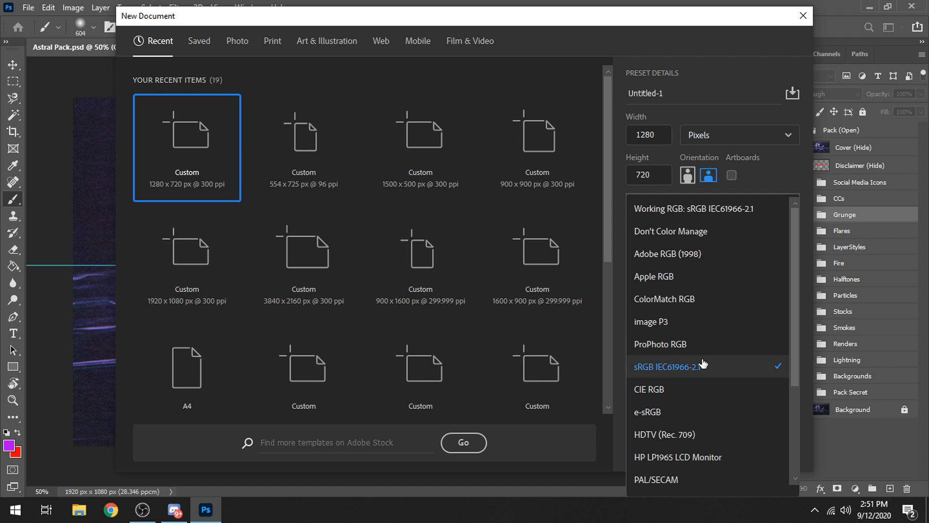
pyautogui.click(666, 359)
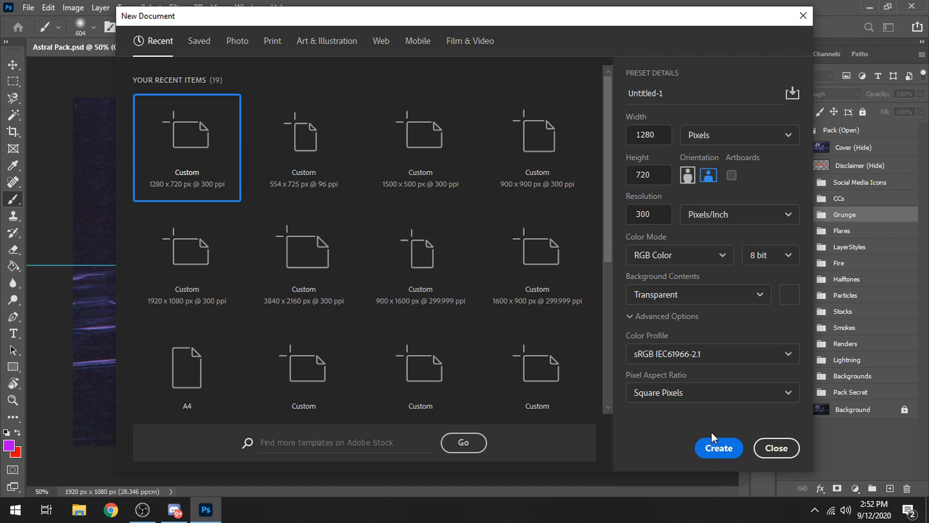
pyautogui.click(714, 446)
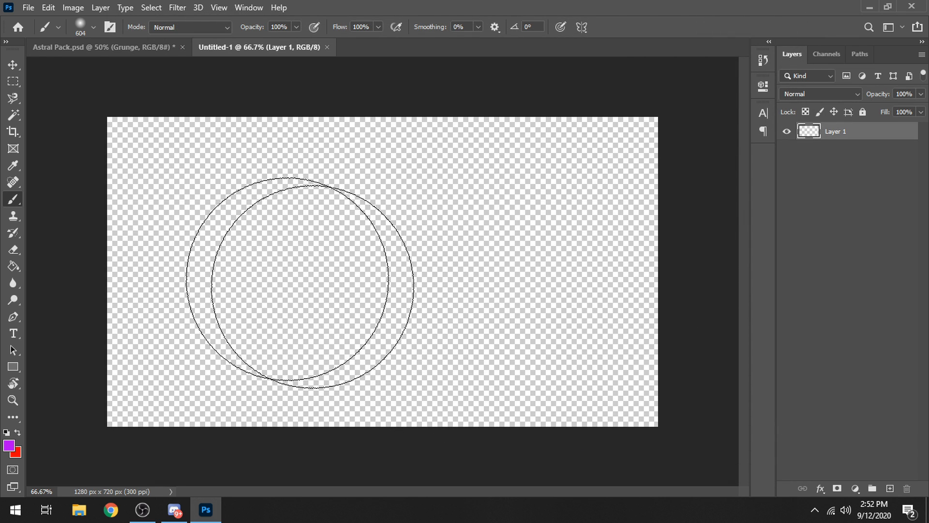
# - Fill the empty layer with a near-black grey and rename it "Primary Background"
pyautogui.press('v')
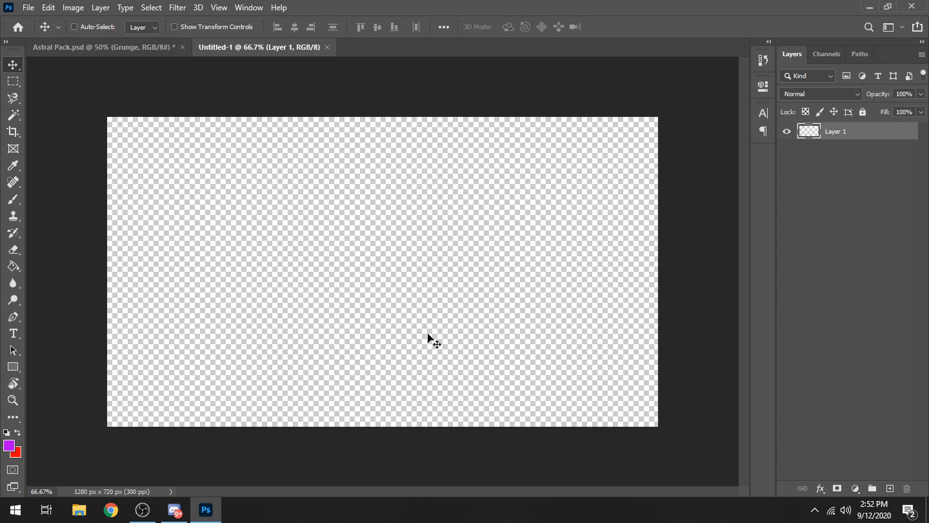
pyautogui.click(6, 433)
pyautogui.press('i')
pyautogui.click(9, 445)
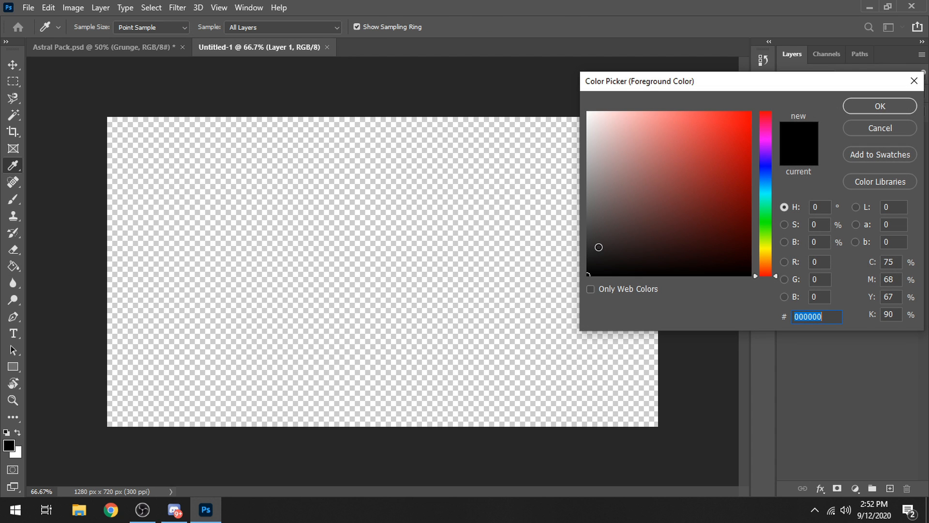
pyautogui.moveTo(597, 247)
pyautogui.mouseDown()
pyautogui.moveTo(587, 263)
pyautogui.moveTo(569, 259)
pyautogui.moveTo(575, 255)
pyautogui.mouseUp()
pyautogui.press('Return')
pyautogui.press('g')
pyautogui.click(568, 258)
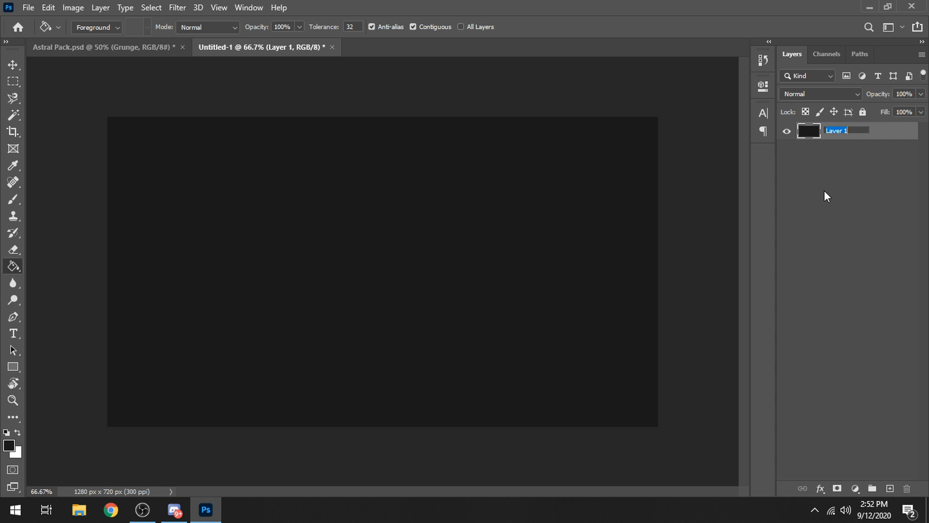
pyautogui.write('Primary Background')
pyautogui.press('Return')
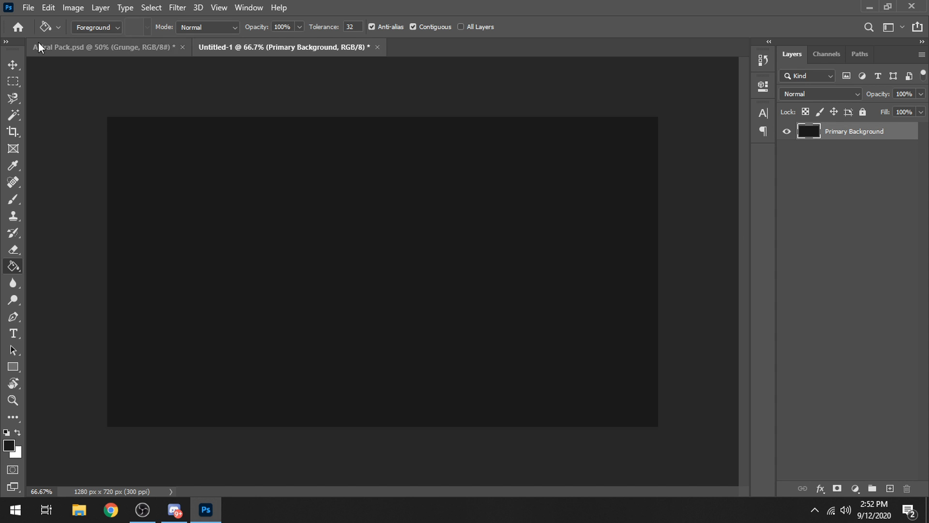
# - Place the Birdie render from the Tutorial folder on the Desktop as an embedded image
pyautogui.click(33, 7)
pyautogui.click(53, 261)
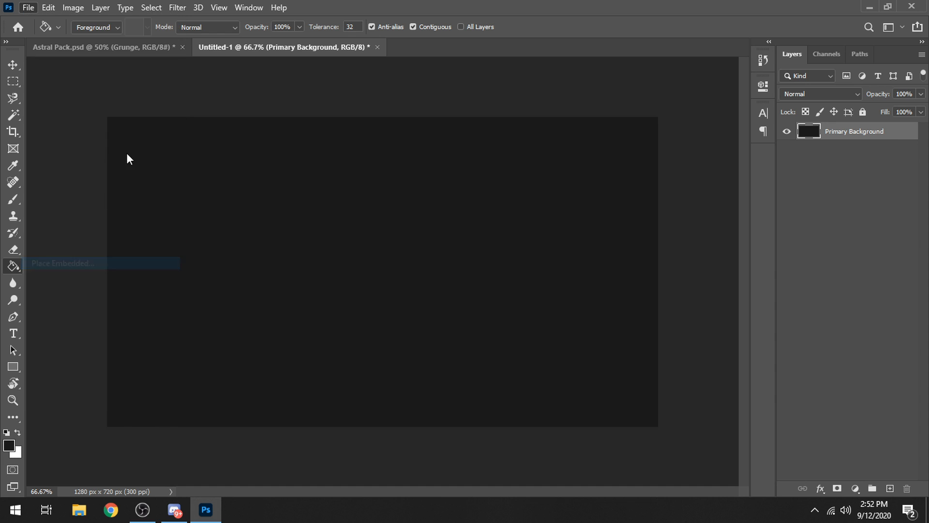
pyautogui.click(59, 116)
pyautogui.click(72, 101)
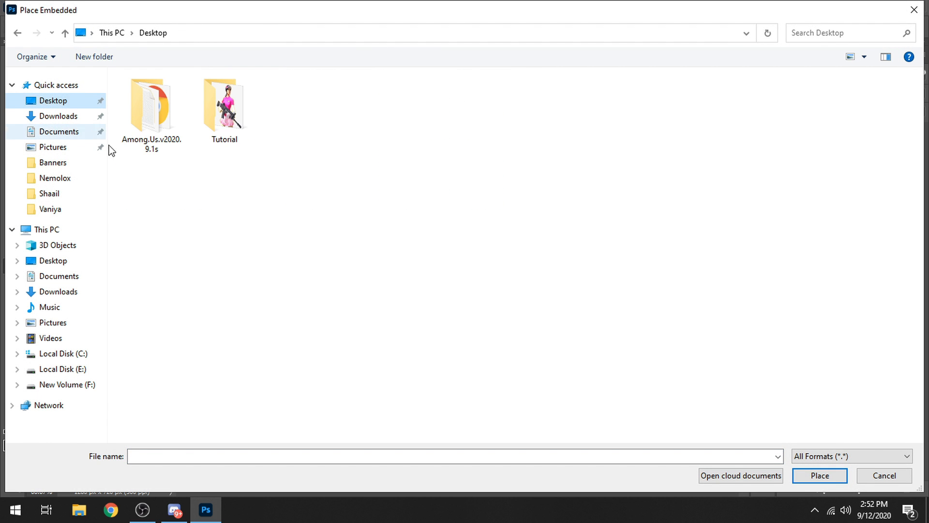
pyautogui.click(256, 110)
pyautogui.doubleClick(193, 126)
pyautogui.click(155, 114)
pyautogui.doubleClick(156, 114)
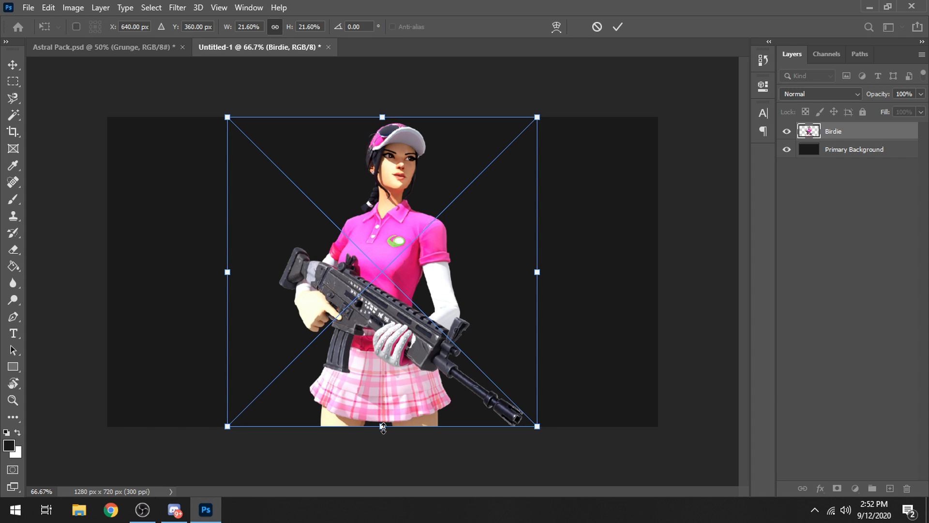
# - Enlarge the placed Birdie render to about 22.28% and rasterize its layer
pyautogui.moveTo(383, 426); pyautogui.dragTo(383, 436)
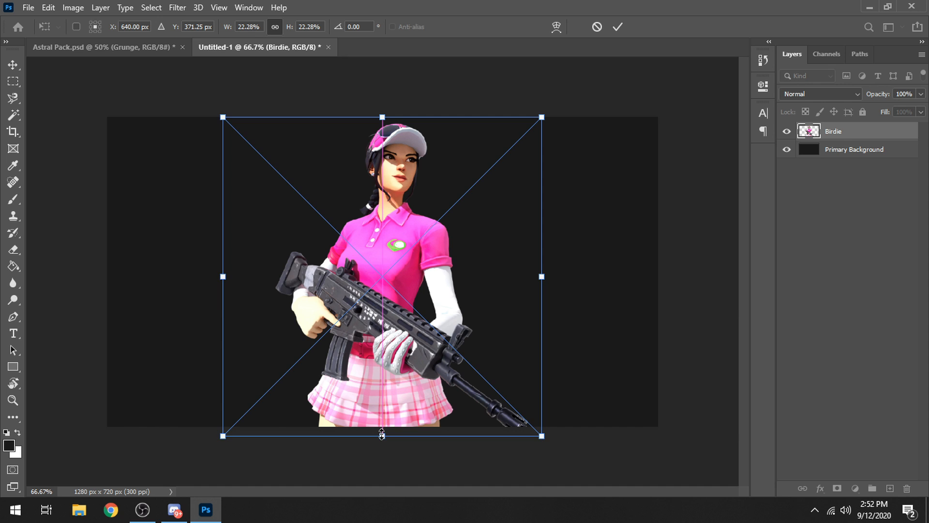
pyautogui.press('Return')
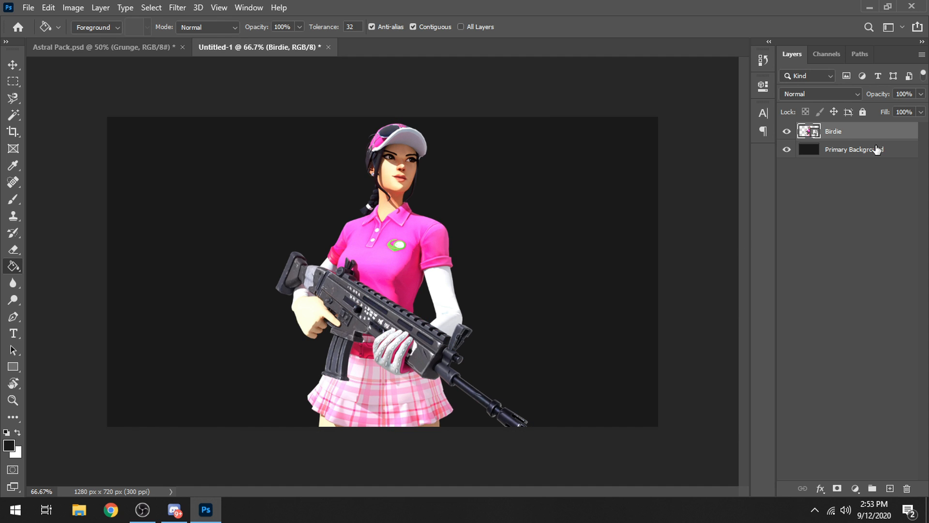
pyautogui.rightClick(870, 132)
pyautogui.click(747, 241)
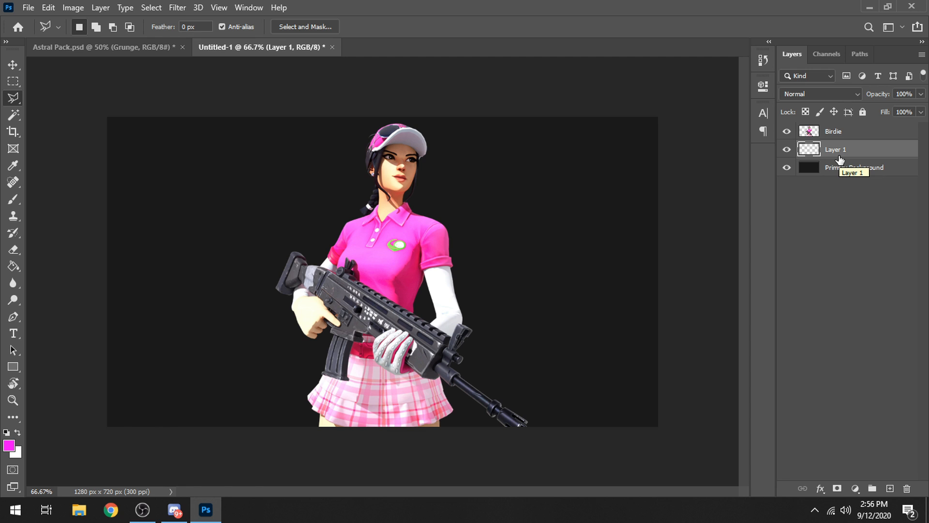
# - Draw a rough polygonal lasso selection across the character and the area beside her, and deselect it
pyautogui.click(138, 170)
pyautogui.click(423, 213)
pyautogui.click(281, 427)
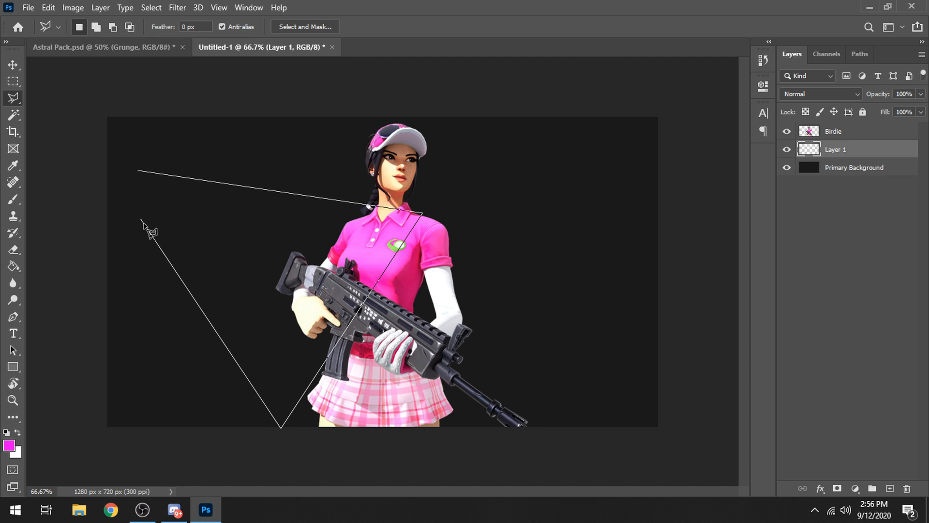
pyautogui.click(142, 220)
pyautogui.click(340, 272)
pyautogui.click(267, 190)
pyautogui.click(101, 204)
pyautogui.click(290, 254)
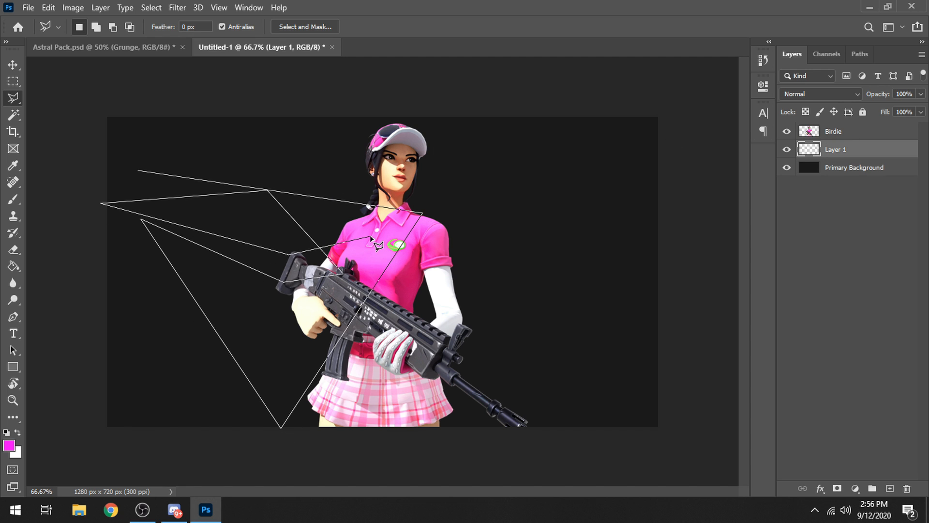
pyautogui.doubleClick(371, 237)
pyautogui.hotkey('ctrl', 'd')
# - Draw a roughly four-sided closed path across the character with the Pen tool, plus a short extra segment
pyautogui.click(13, 316)
pyautogui.click(169, 213)
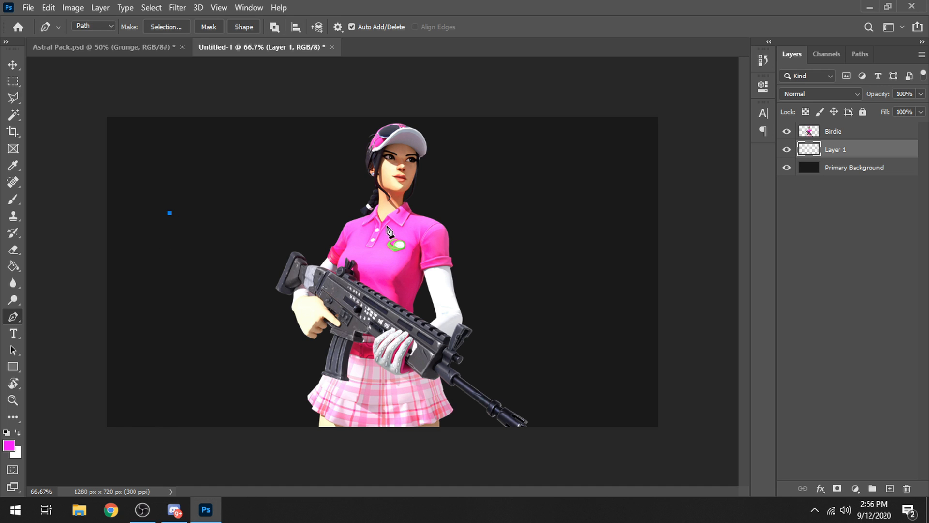
pyautogui.click(489, 234)
pyautogui.click(448, 397)
pyautogui.click(163, 322)
pyautogui.click(189, 221)
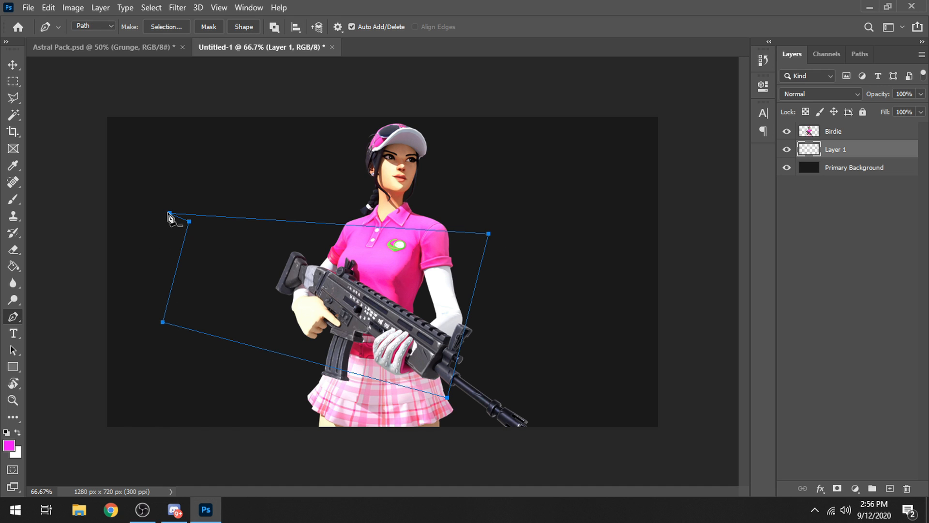
pyautogui.click(169, 213)
pyautogui.click(170, 213)
pyautogui.click(206, 242)
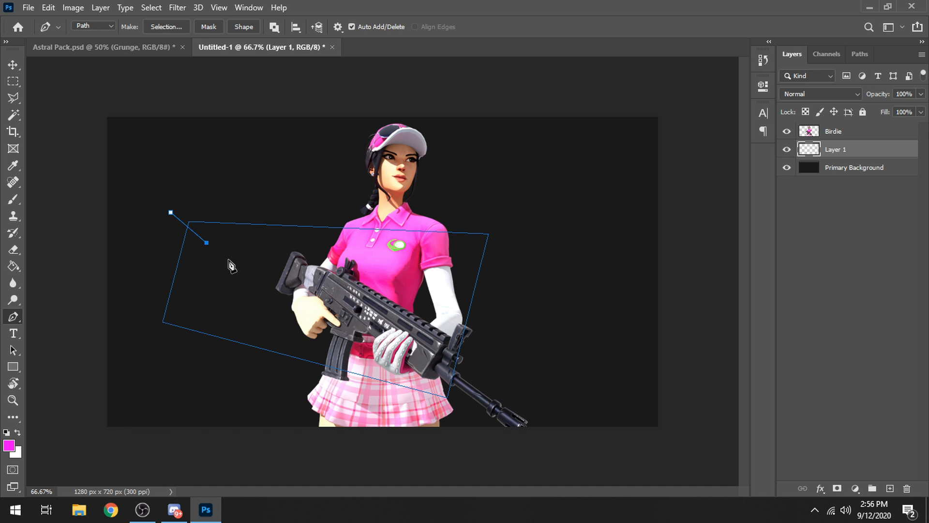
# - Clear the pen-drawn paths from the canvas
pyautogui.click(13, 81)
pyautogui.rightClick(207, 244)
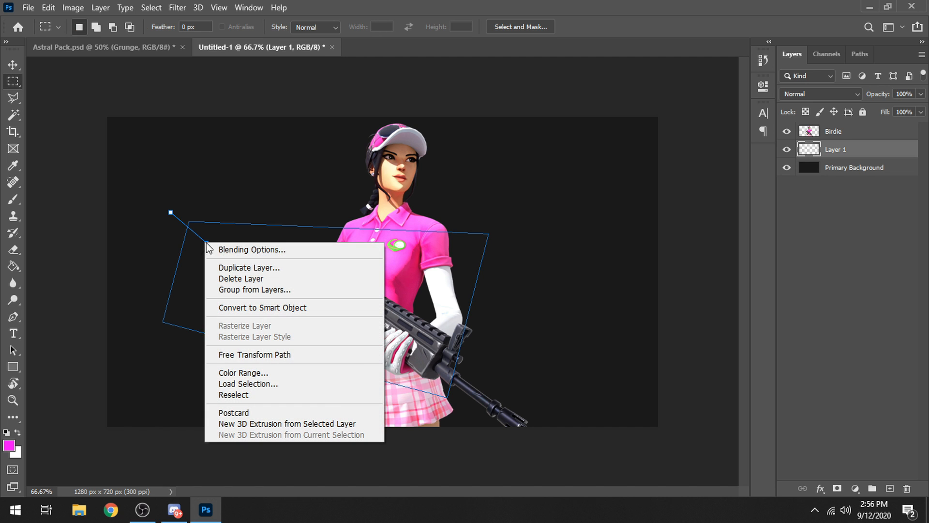
pyautogui.click(198, 247)
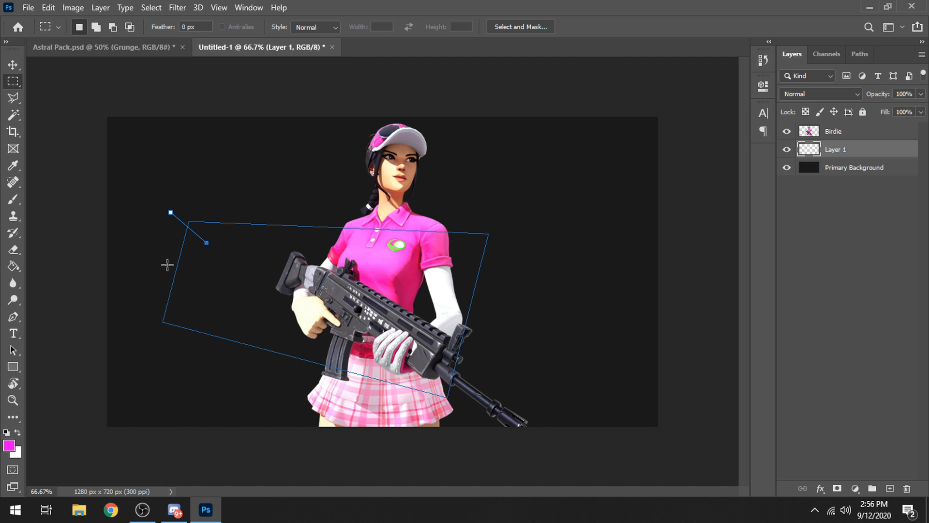
pyautogui.click(13, 317)
pyautogui.rightClick(245, 264)
pyautogui.click(268, 231)
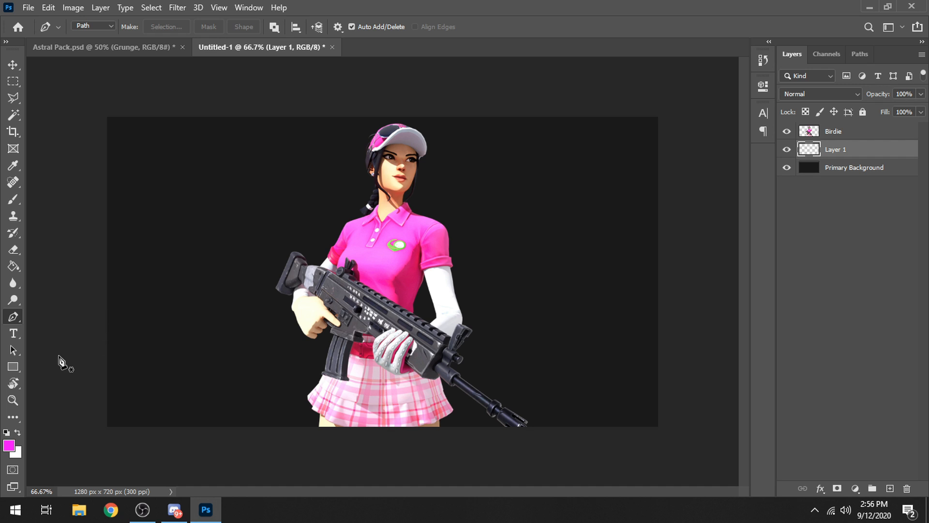
# - Draw a magenta-filled rectangle shape without a stroke, about 403 x 740 px, behind the character
pyautogui.click(12, 370)
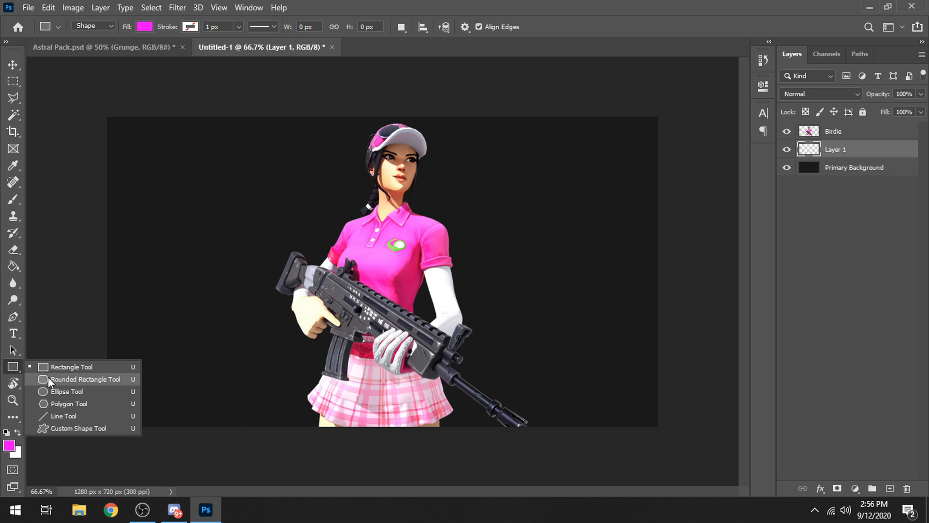
pyautogui.click(13, 372)
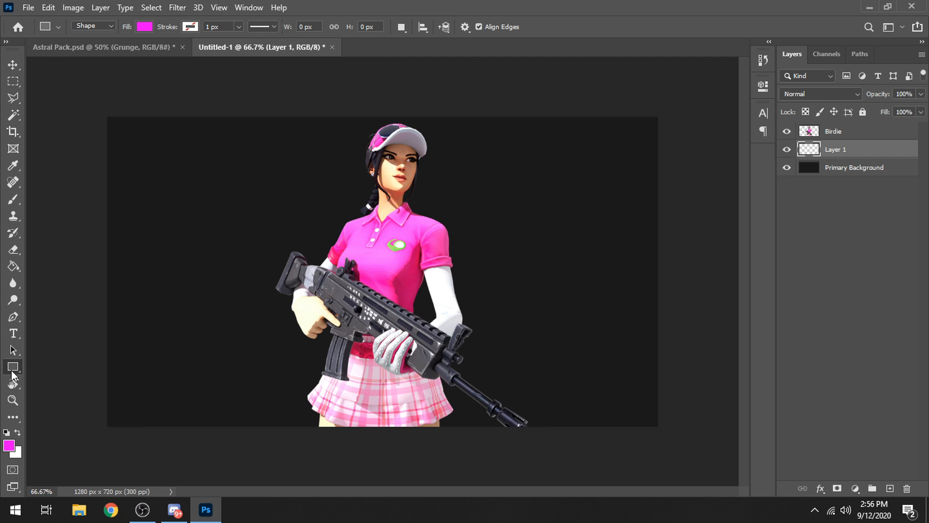
pyautogui.click(144, 27)
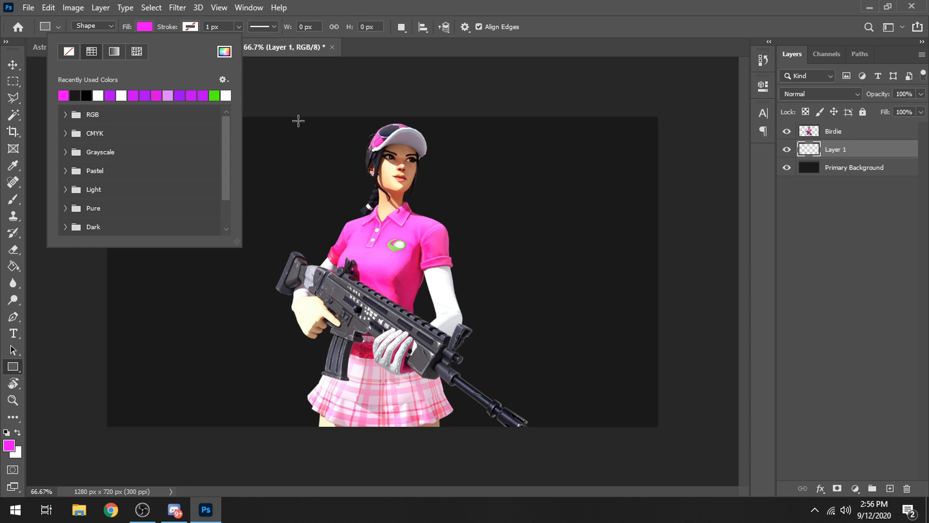
pyautogui.click(135, 25)
pyautogui.moveTo(268, 139); pyautogui.dragTo(441, 457)
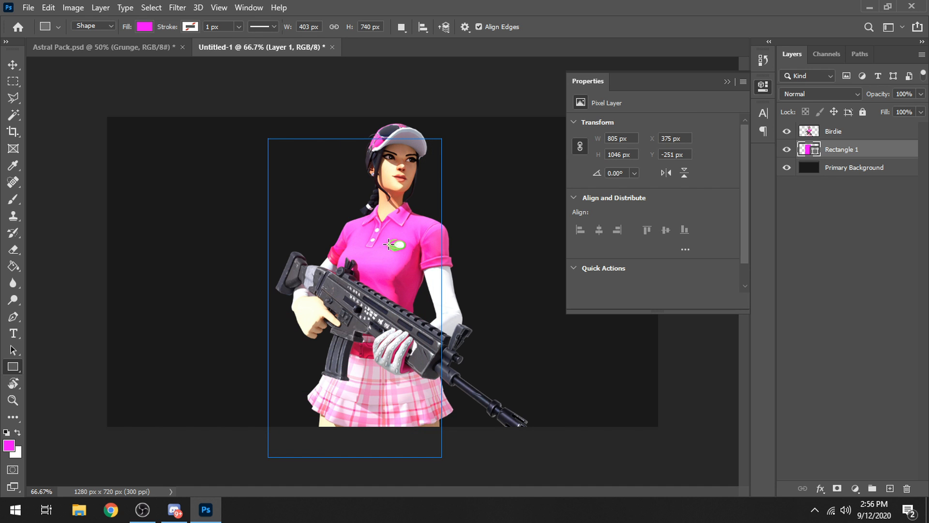
# - Move the magenta rectangle upward and sideways so it stands behind the character and reaches the canvas's upper edge
pyautogui.click(727, 82)
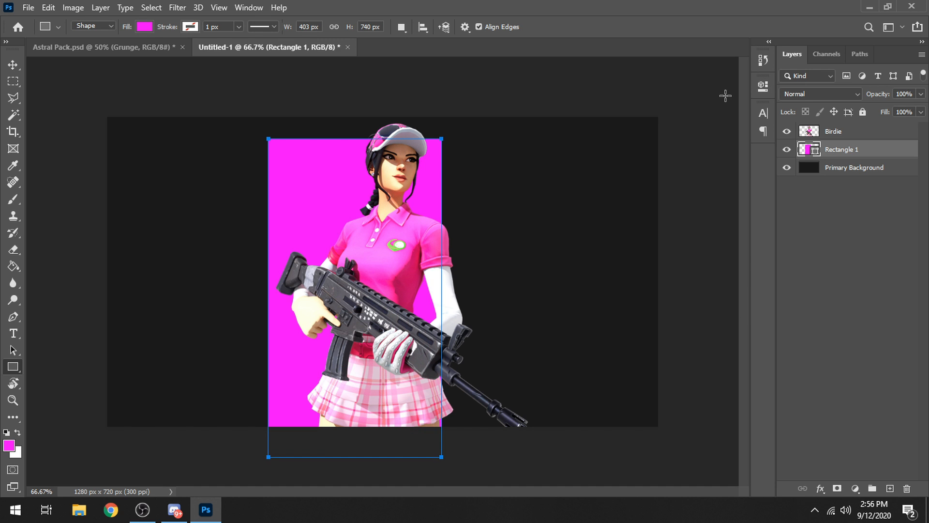
pyautogui.press('v')
pyautogui.moveTo(334, 267); pyautogui.dragTo(364, 250)
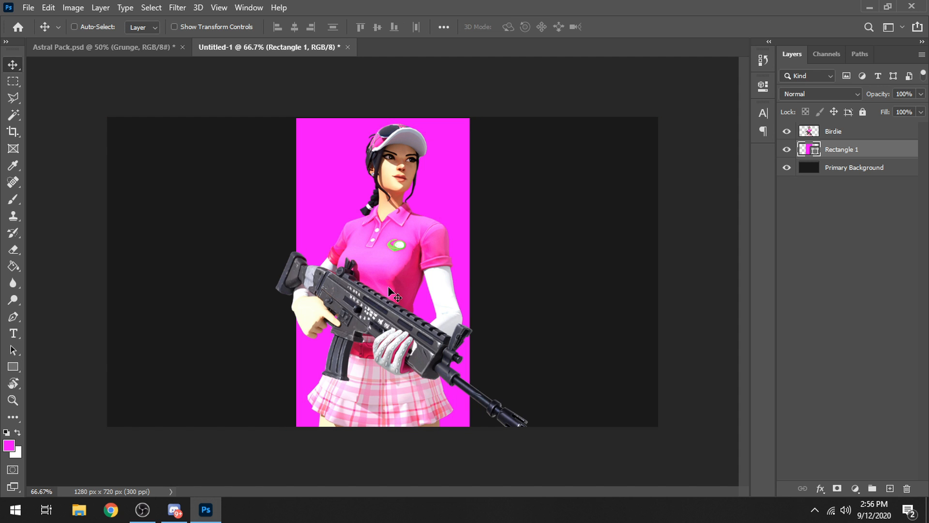
# - Narrow the magenta rectangle to about 72% width, extend it above the canvas, and centre it behind the character
pyautogui.hotkey('ctrl', 't')
pyautogui.moveTo(298, 276); pyautogui.dragTo(328, 277)
pyautogui.moveTo(470, 276); pyautogui.dragTo(452, 276)
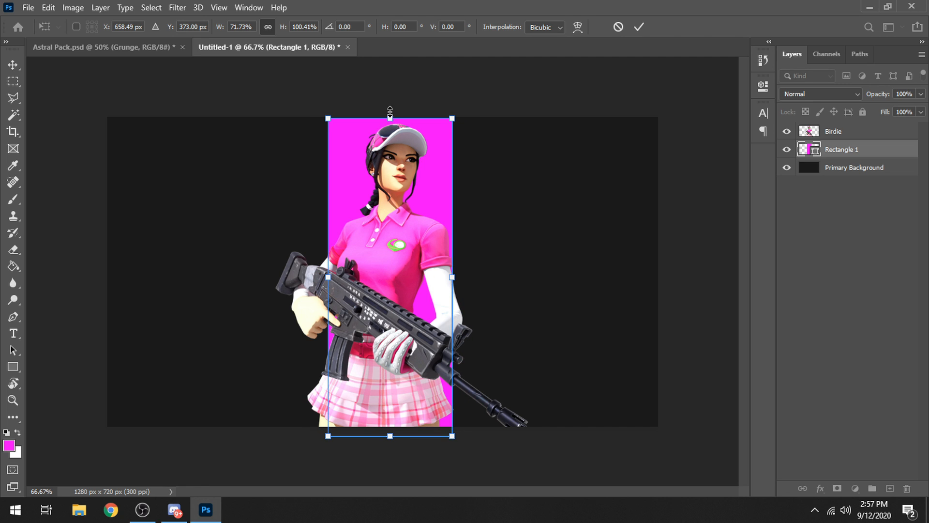
pyautogui.moveTo(390, 112); pyautogui.dragTo(390, 96)
pyautogui.moveTo(392, 158); pyautogui.dragTo(389, 157)
pyautogui.press('Return')
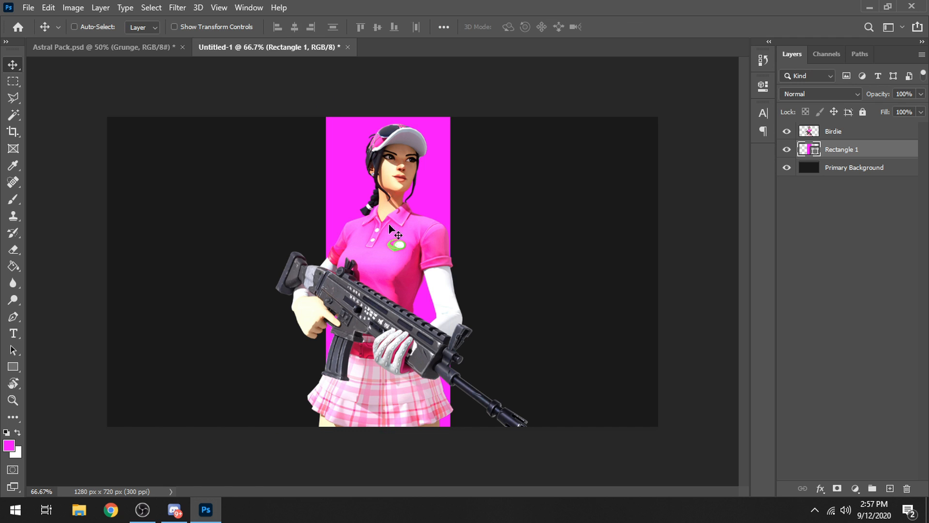
pyautogui.moveTo(418, 295); pyautogui.dragTo(412, 295)
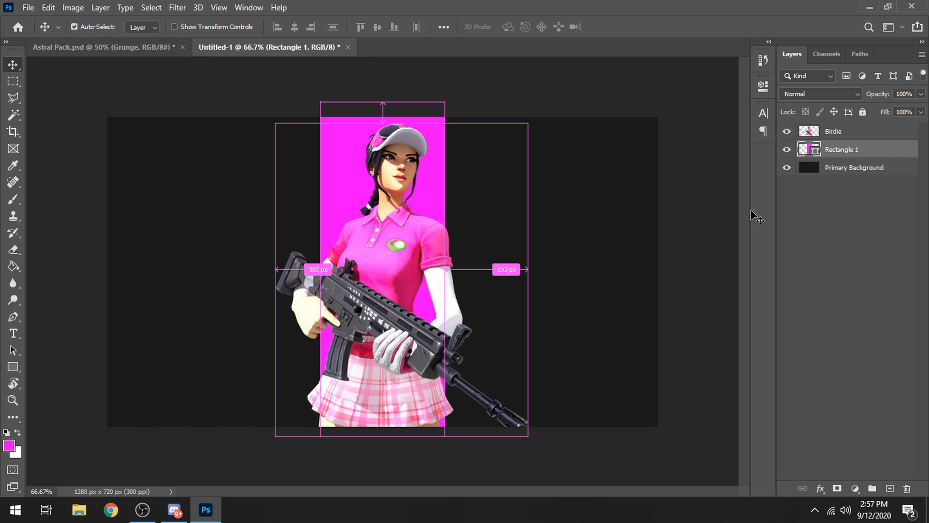
# - Rasterize the Rectangle 1 layer and duplicate it
pyautogui.rightClick(865, 150)
pyautogui.click(774, 197)
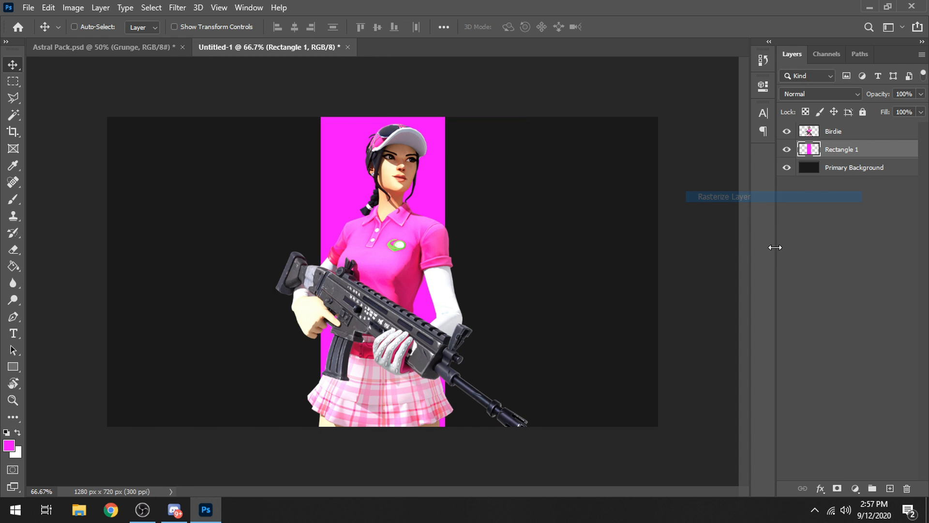
pyautogui.hotkey('ctrl', 'j')
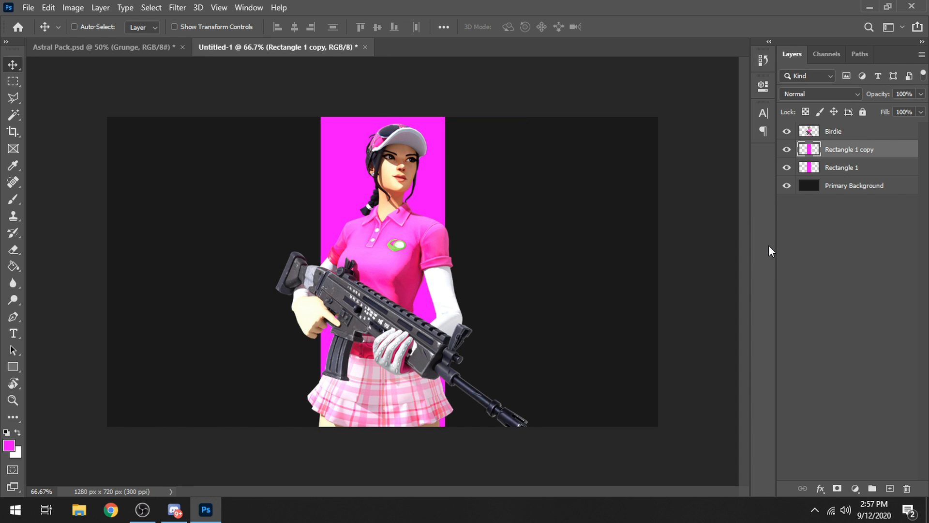
# - Scale the original Rectangle 1 layer from its centre to about 120% so it extends beyond both sides of its copy
pyautogui.click(839, 168)
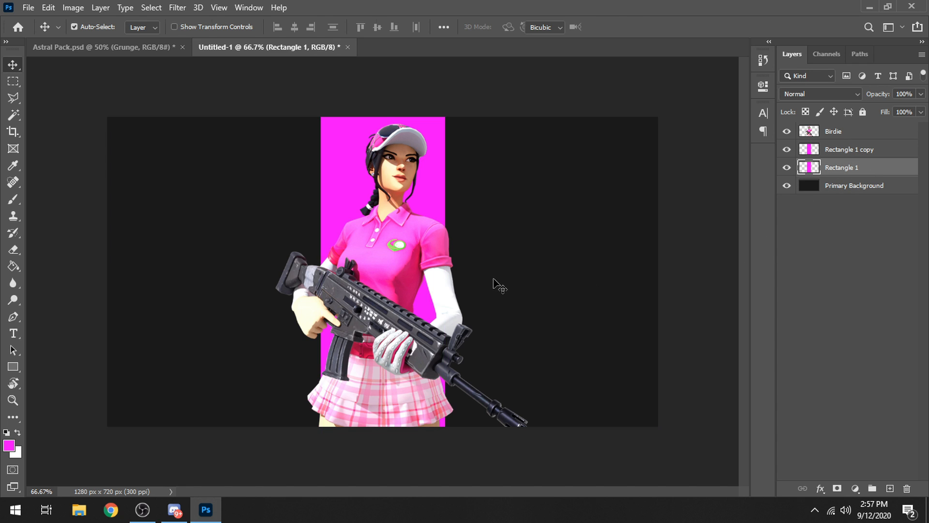
pyautogui.hotkey('ctrl', 't')
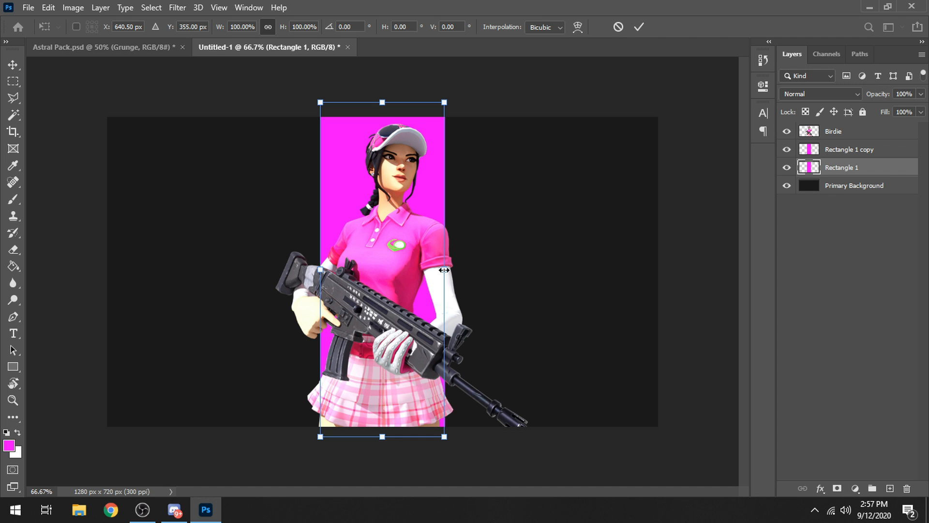
pyautogui.moveTo(445, 270)
pyautogui.mouseDown()
pyautogui.moveTo(475, 270)
pyautogui.moveTo(457, 270)
pyautogui.mouseUp()
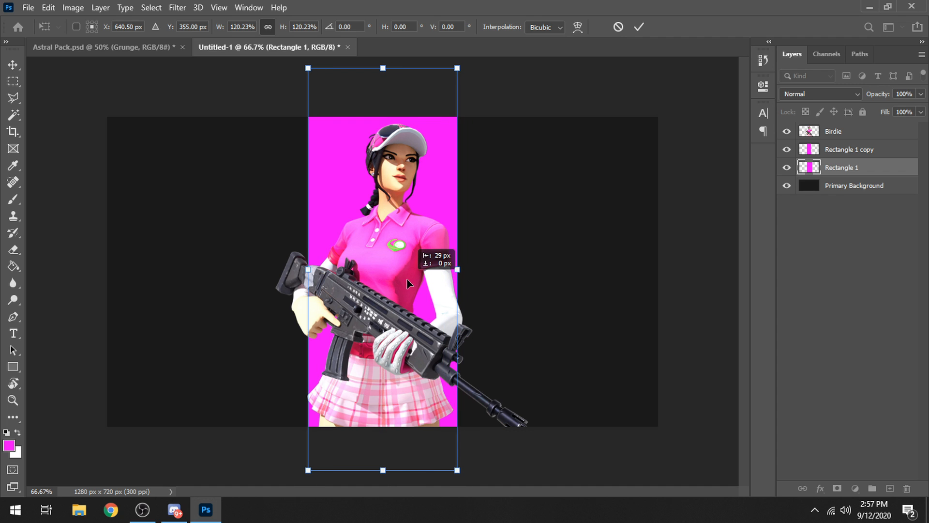
pyautogui.press('Return')
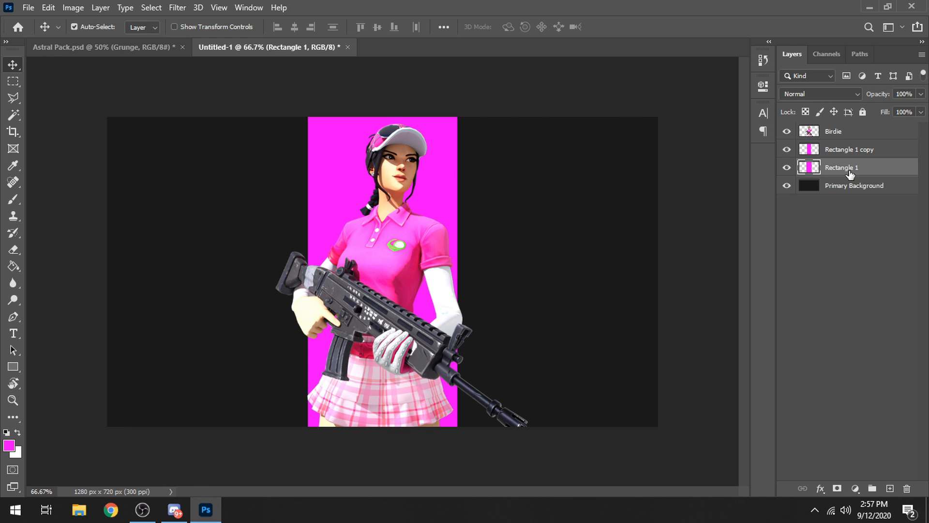
# - Darken the wider Rectangle 1 with Hue/Saturation, using saturation -19 and lightness -8
pyautogui.hotkey('ctrl', 'u')
pyautogui.moveTo(820, 104); pyautogui.dragTo(567, 140)
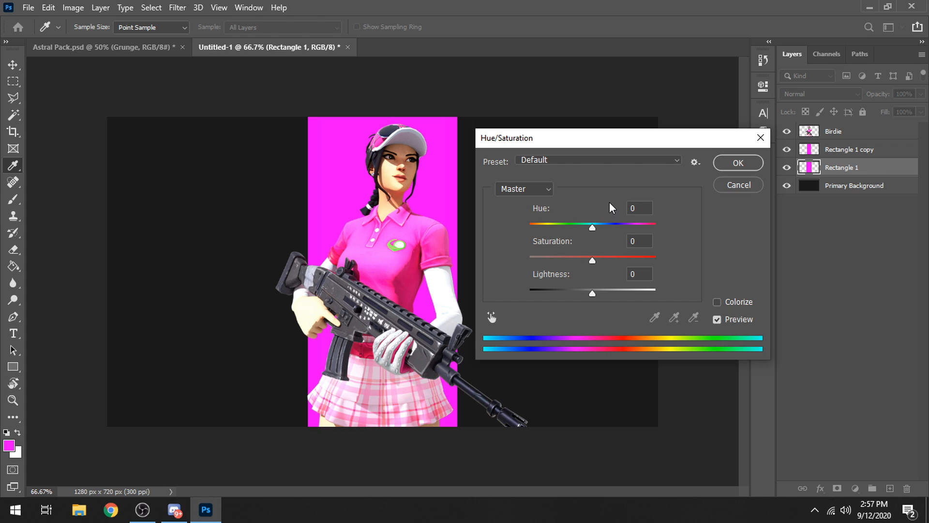
pyautogui.moveTo(592, 260)
pyautogui.mouseDown()
pyautogui.moveTo(572, 259)
pyautogui.moveTo(581, 258)
pyautogui.mouseUp()
pyautogui.moveTo(587, 294); pyautogui.dragTo(589, 293)
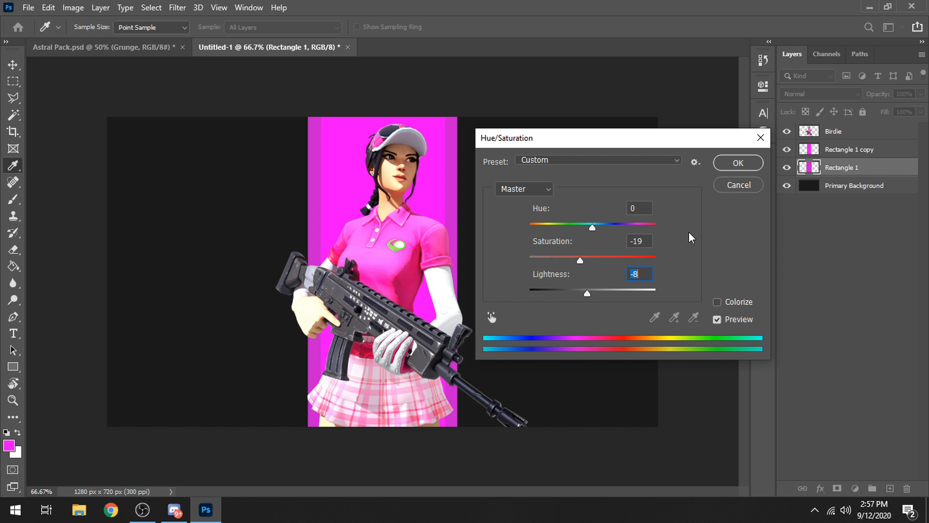
pyautogui.click(739, 162)
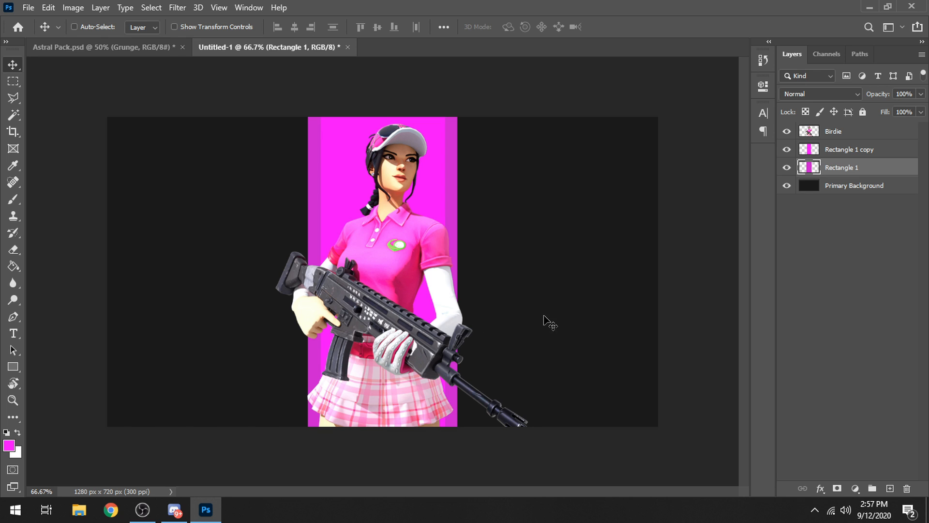
# - Add a Drop Shadow to the Rectangle 1 copy layer and adjust the shadow's opacity and spread
pyautogui.click(853, 154)
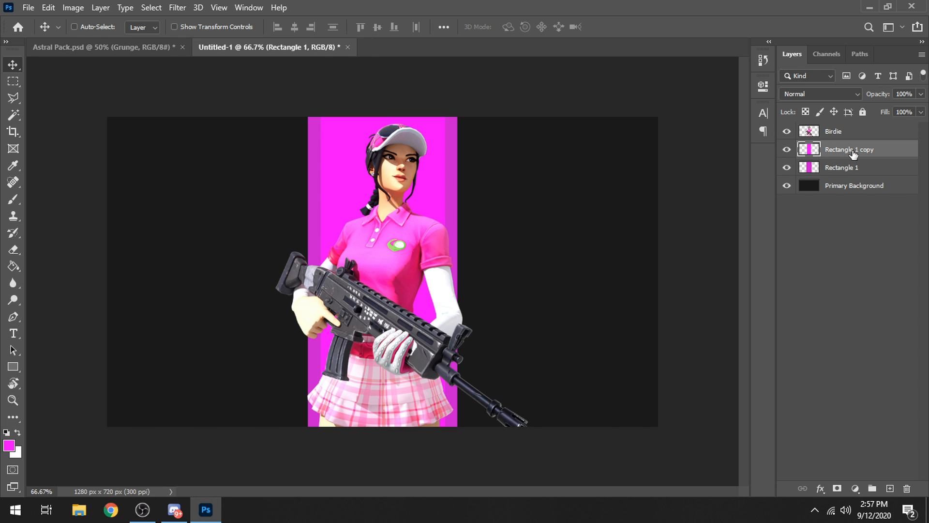
pyautogui.rightClick(846, 151)
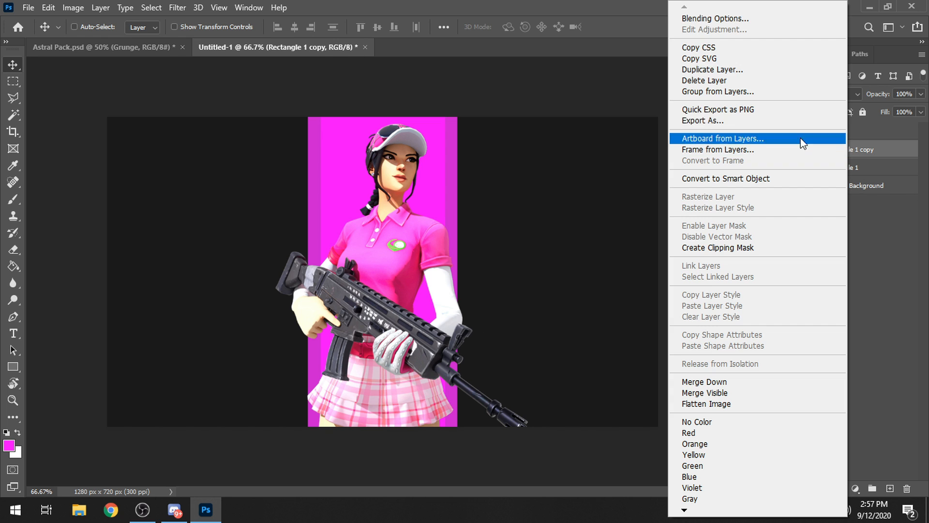
pyautogui.click(711, 19)
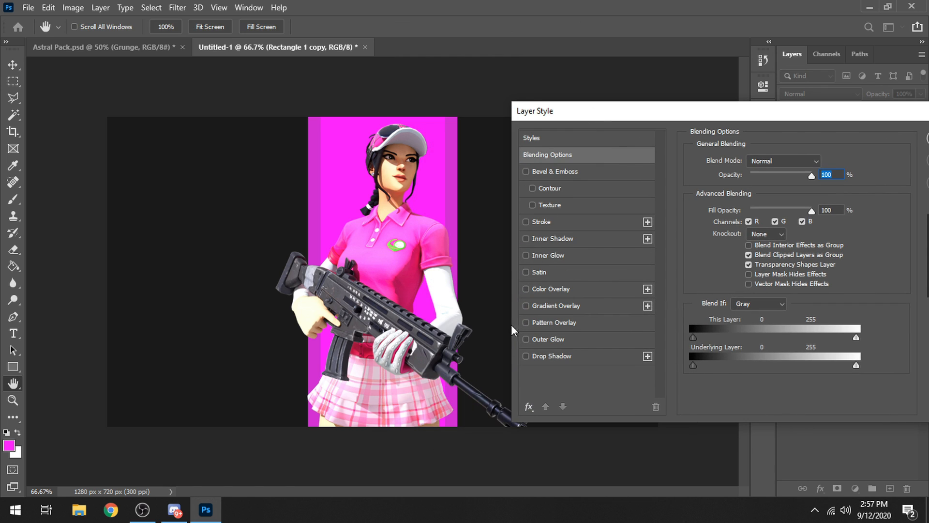
pyautogui.click(546, 358)
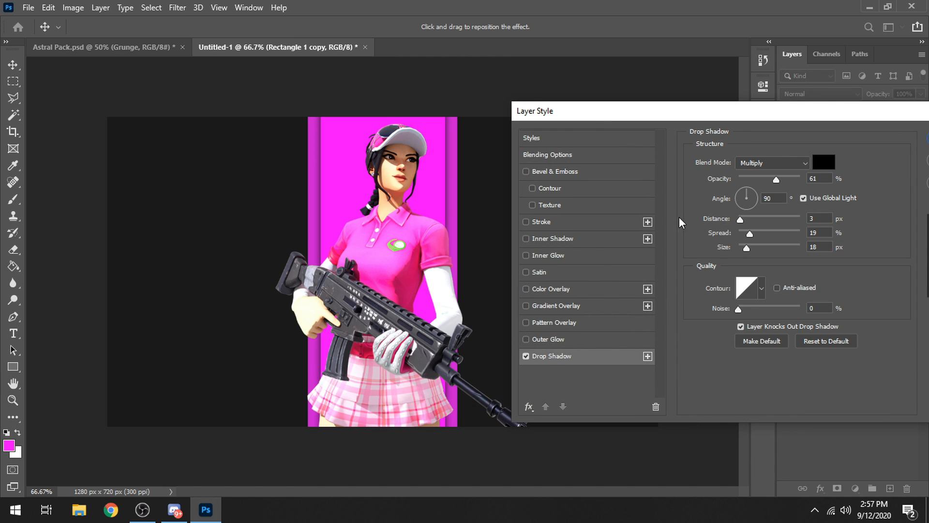
pyautogui.moveTo(784, 180); pyautogui.dragTo(771, 186)
pyautogui.moveTo(751, 235); pyautogui.dragTo(750, 249)
pyautogui.press('Return')
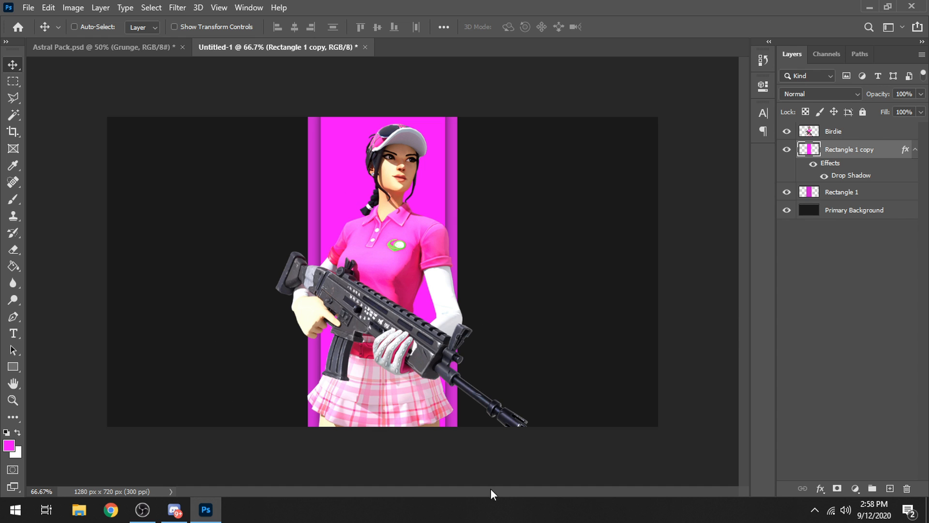
# - Switch to Astral Pack.psd and show the black-and-white swirl layer inside the Grunge Overlays group
pyautogui.click(88, 47)
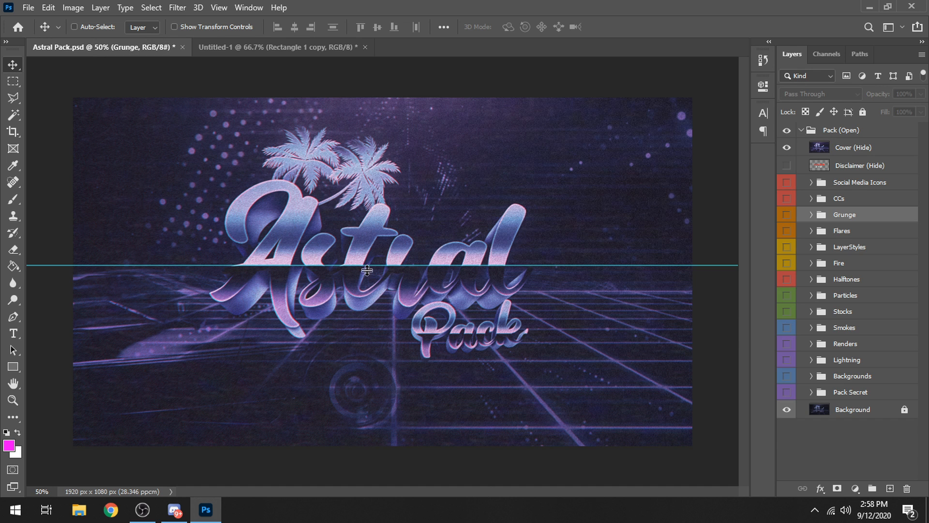
pyautogui.click(811, 215)
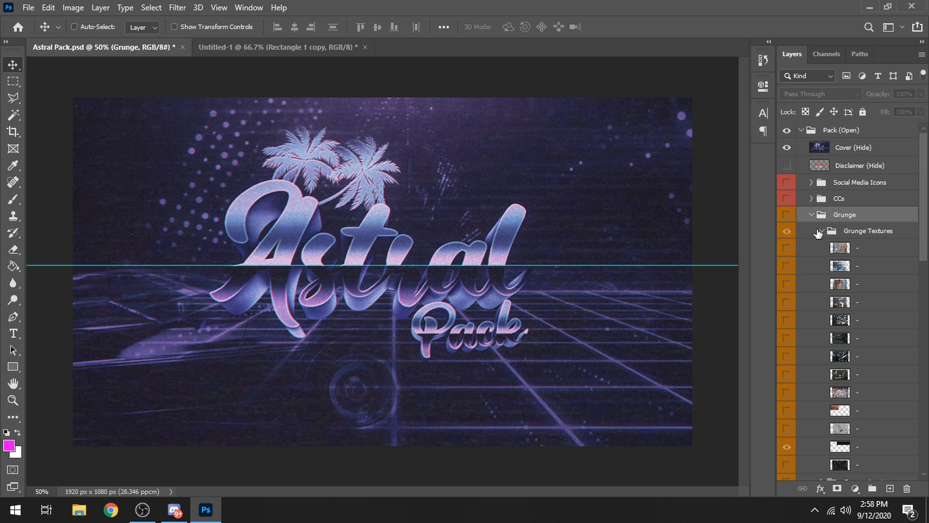
pyautogui.scroll(-3, 818, 296)
pyautogui.click(821, 166)
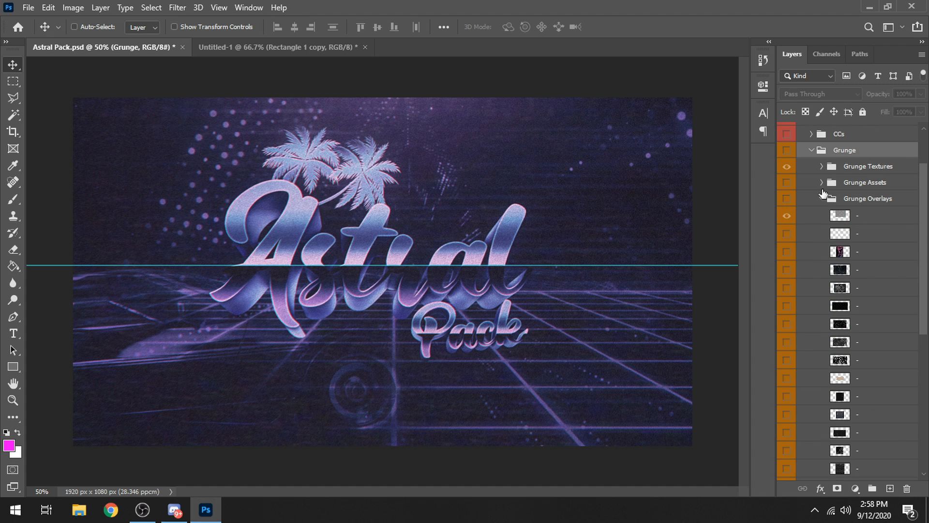
pyautogui.click(783, 361)
pyautogui.click(784, 361)
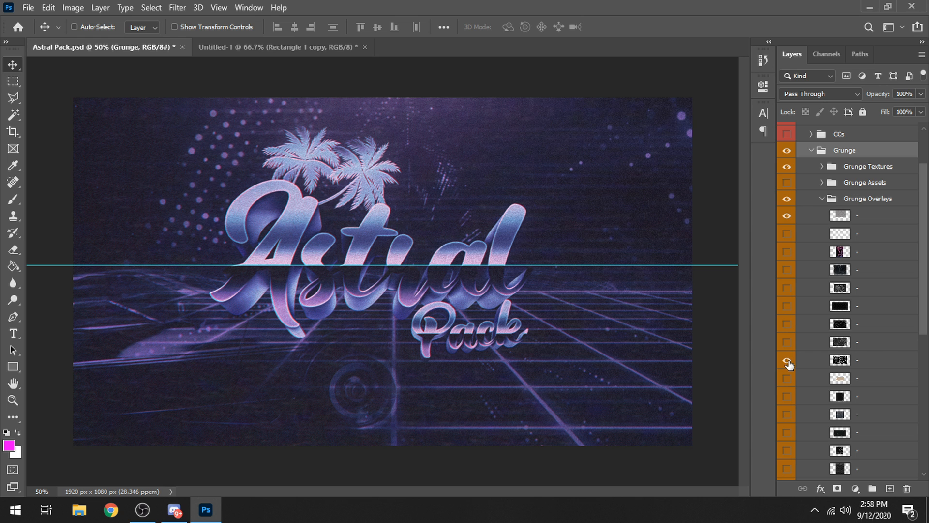
pyautogui.scroll(3, 791, 155)
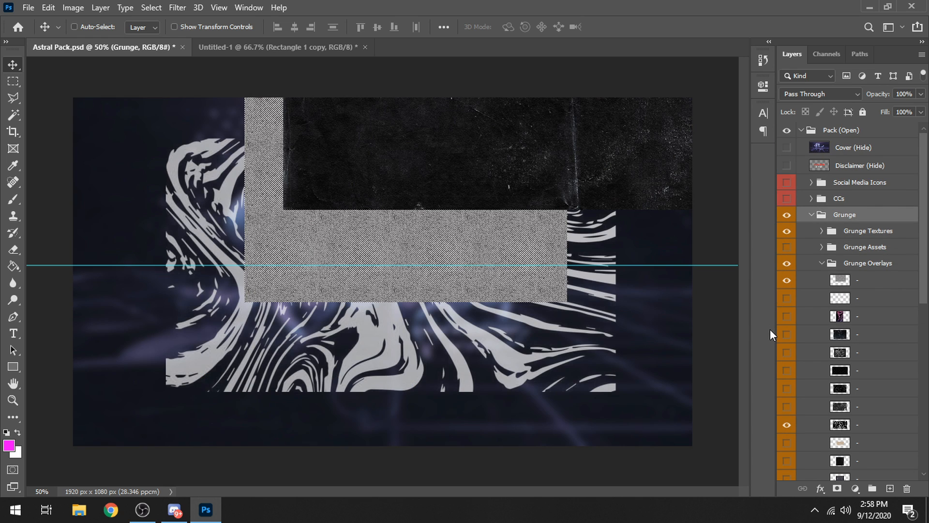
# - Copy the swirl overlay into the Untitled-1 document above Rectangle 1 copy and clip it to that rectangle
pyautogui.click(841, 428)
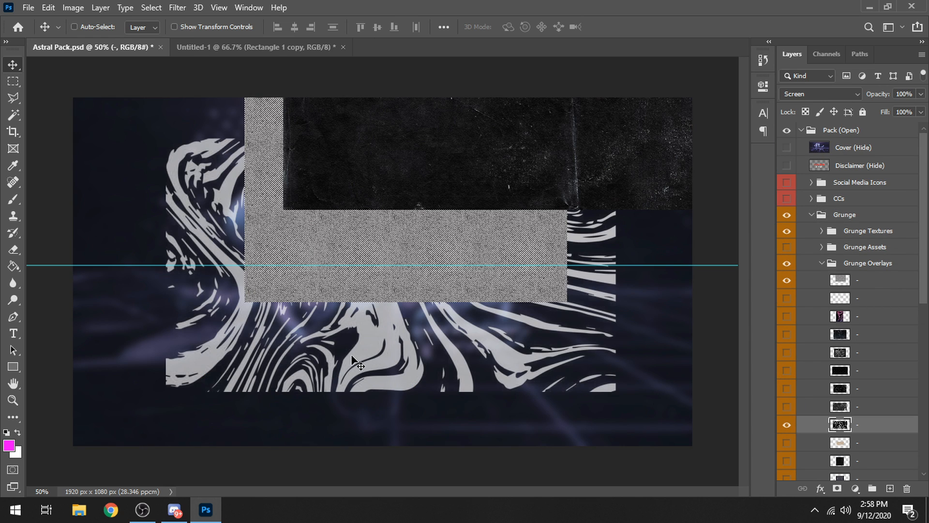
pyautogui.moveTo(356, 361); pyautogui.dragTo(395, 272)
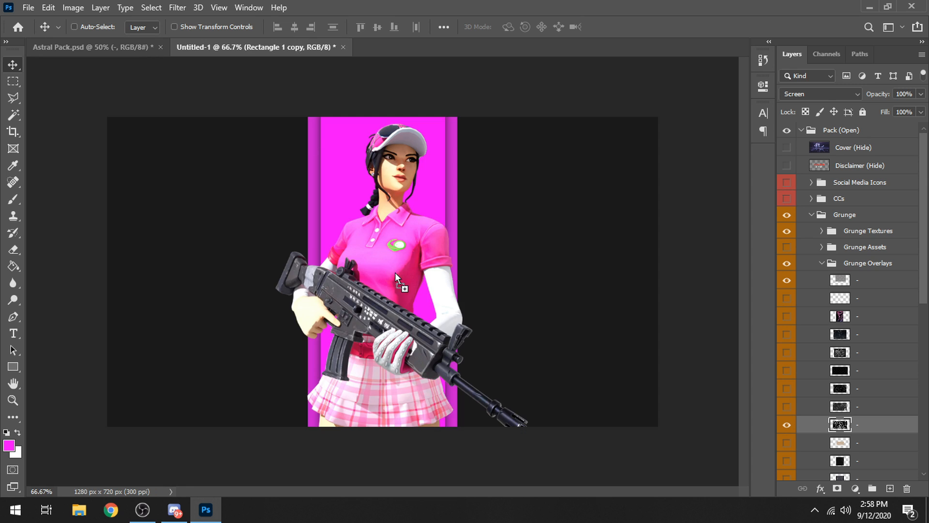
pyautogui.moveTo(514, 270); pyautogui.dragTo(504, 263)
pyautogui.rightClick(837, 149)
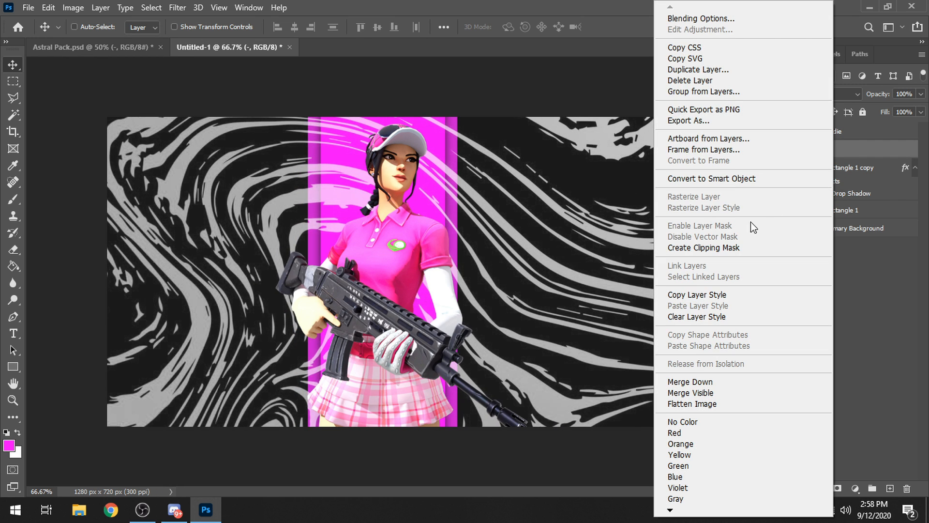
pyautogui.click(737, 246)
# - Shift the clipped swirl overlay, rotate it about 3° counter-clockwise and scale it down within the magenta panel
pyautogui.moveTo(486, 187); pyautogui.dragTo(504, 196)
pyautogui.hotkey('ctrl', 't')
pyautogui.moveTo(659, 243); pyautogui.dragTo(691, 197)
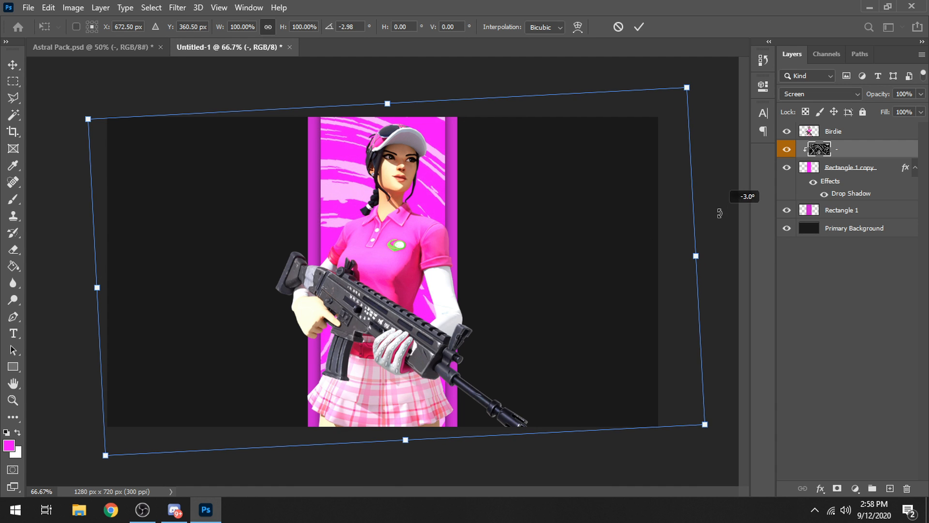
pyautogui.moveTo(703, 424); pyautogui.dragTo(582, 376)
pyautogui.press('Return')
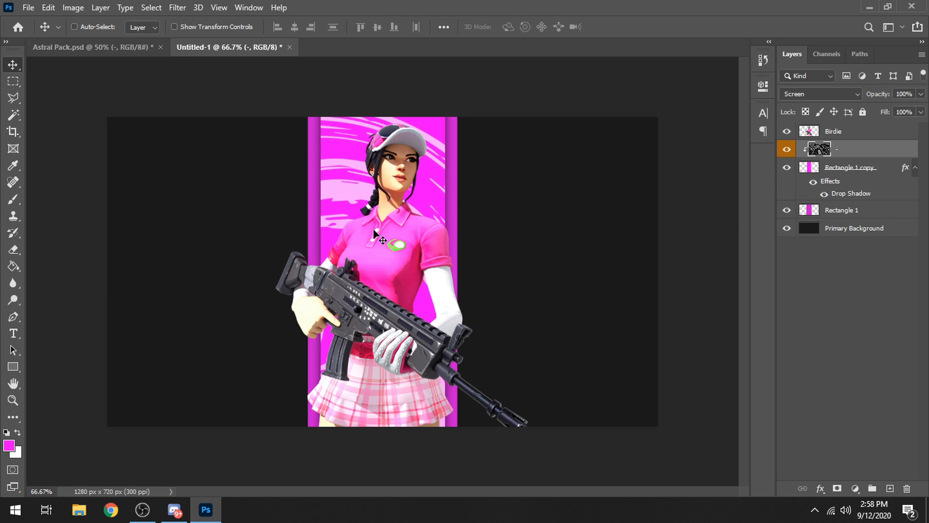
# - Reduce the swirl overlay's fill to about 75%, keeping its Screen blend mode
pyautogui.click(811, 94)
pyautogui.click(809, 97)
pyautogui.moveTo(896, 126); pyautogui.dragTo(906, 126)
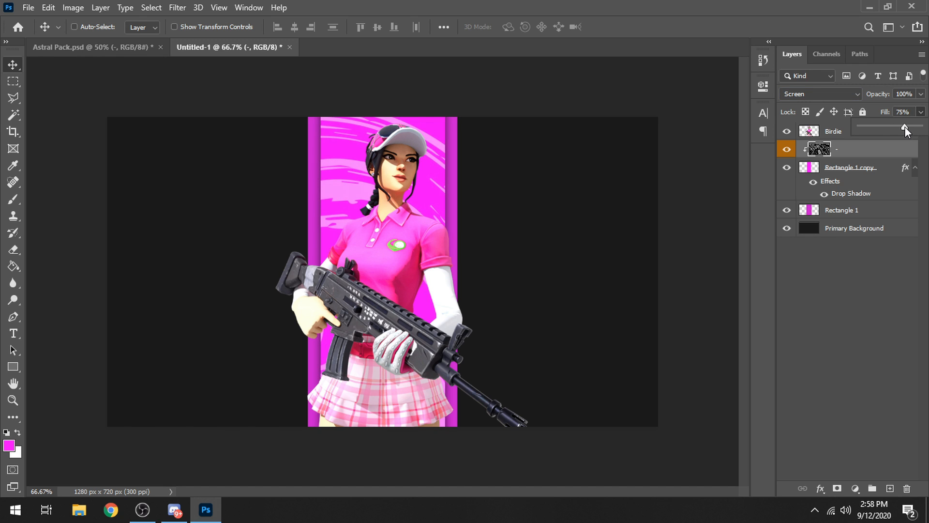
pyautogui.press('Return')
# - Add a text line directly above Primary Background, on the dark area beside the character, with the streamer's name followed by "IS LIVE"
pyautogui.click(896, 234)
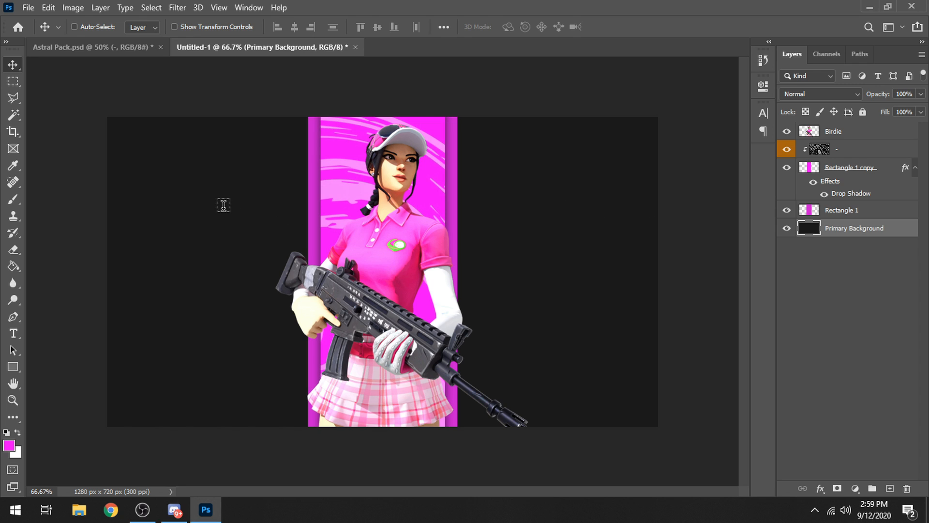
pyautogui.press('t')
pyautogui.click(183, 199)
pyautogui.write('SHA')
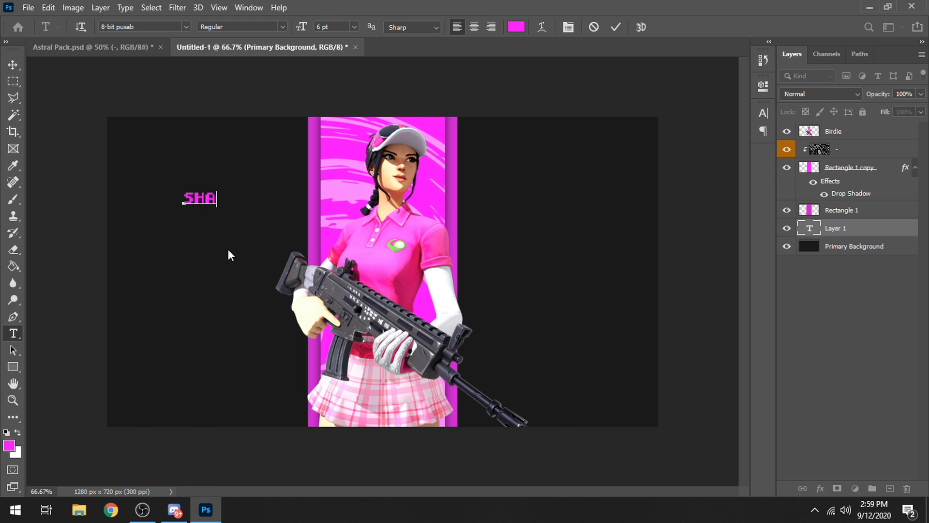
pyautogui.write('AIL IS LIVE')
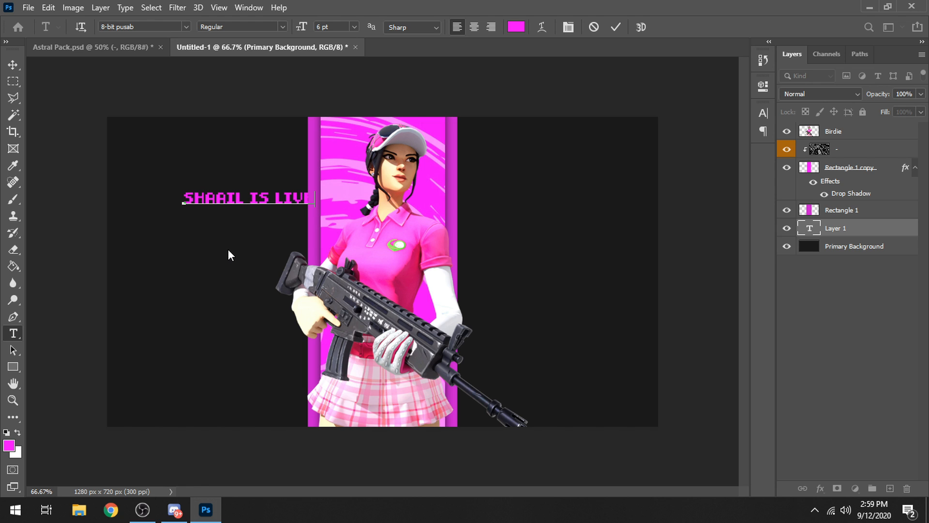
# - Change the font of the whole text line to Hamburg Hand Bold
pyautogui.hotkey('ctrl', 'a')
pyautogui.click(186, 27)
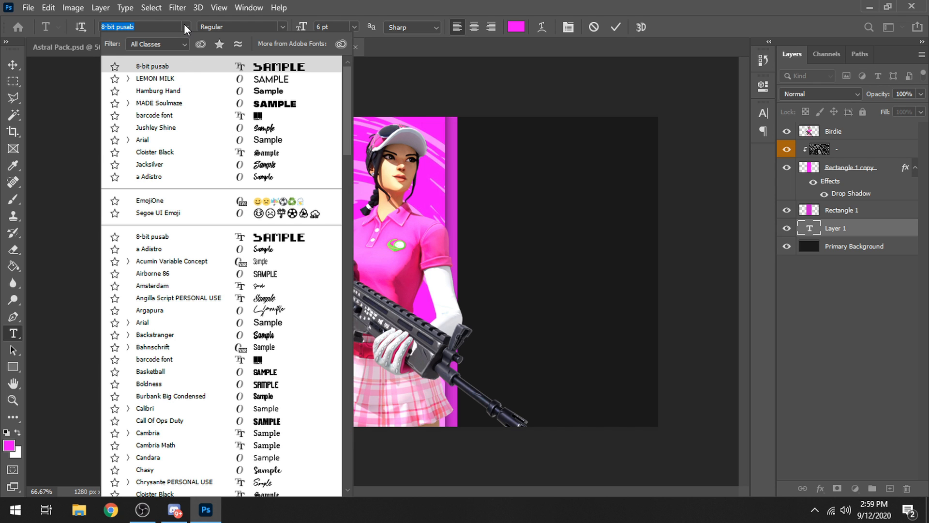
pyautogui.click(198, 96)
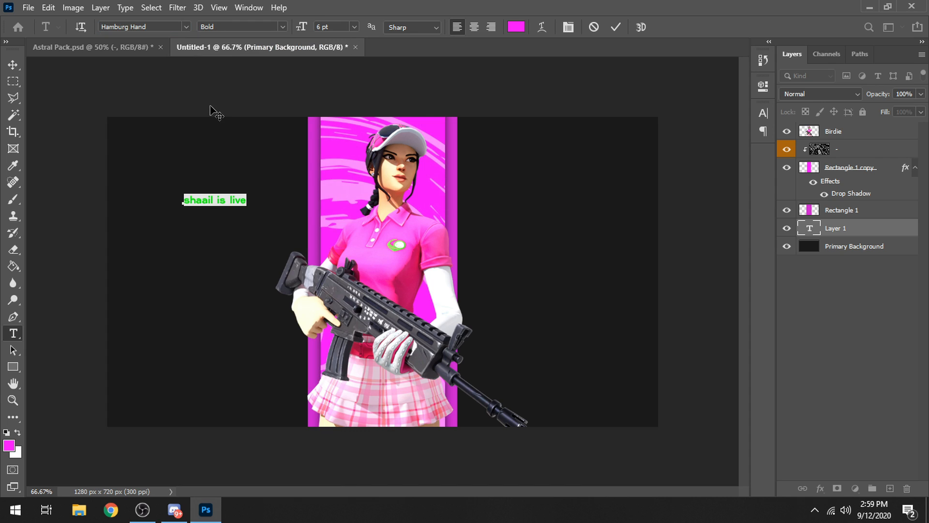
# - Retype the text line in capitals as the streamer's name followed by "IS LIVE", and color the whole line white
pyautogui.write('SHAAIL')
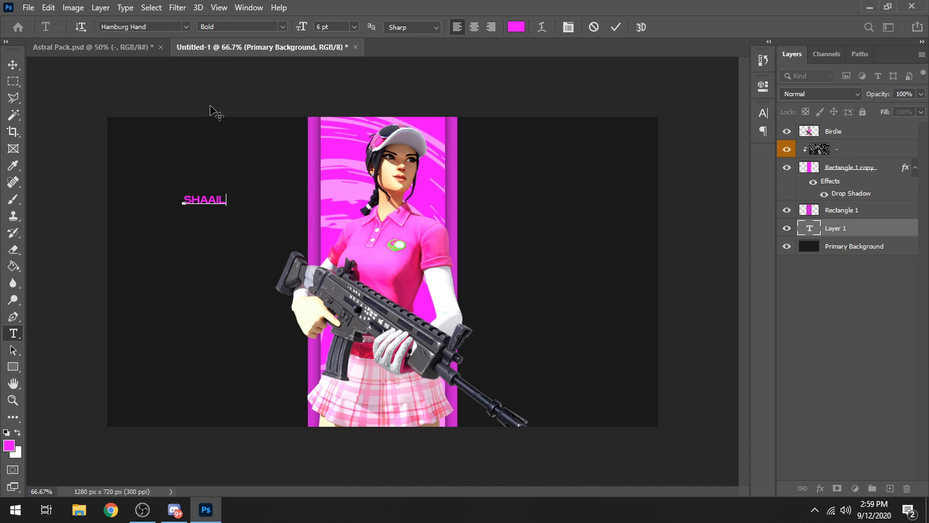
pyautogui.write(' IS LIVE')
pyautogui.hotkey('ctrl', 'a')
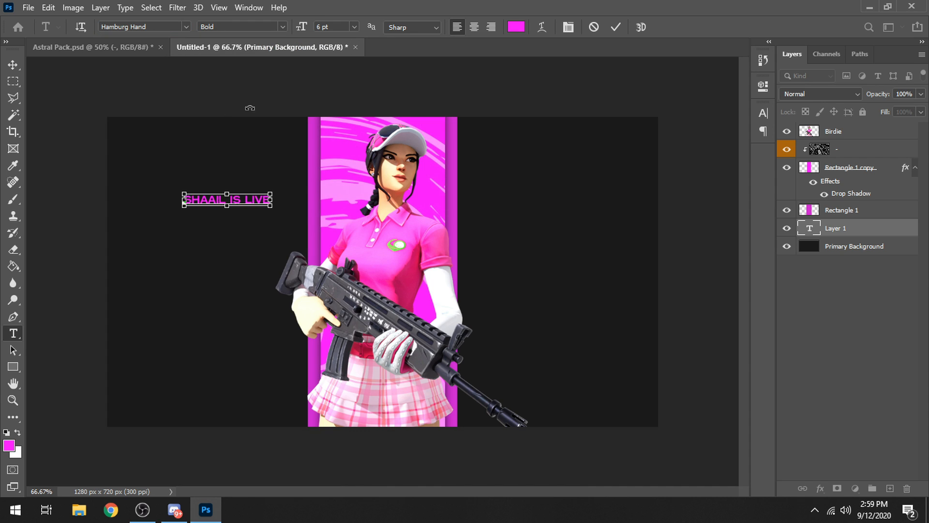
pyautogui.click(516, 26)
pyautogui.moveTo(600, 126); pyautogui.dragTo(527, 60)
pyautogui.press('Return')
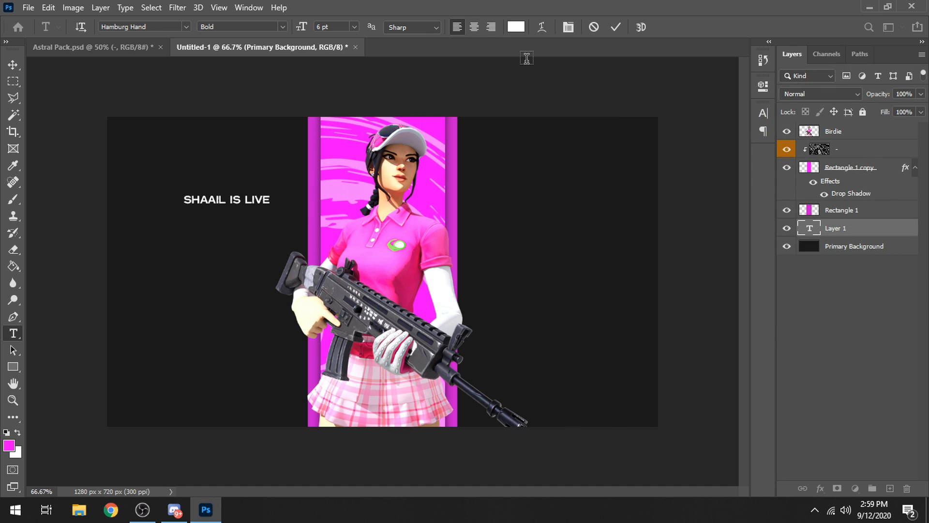
# - Scale the text line up to about 617% and center it horizontally near the canvas's upper edge, behind the character
pyautogui.hotkey('ctrl', 'Return')
pyautogui.hotkey('ctrl', 't')
pyautogui.moveTo(223, 214); pyautogui.dragTo(431, 141)
pyautogui.moveTo(378, 177); pyautogui.dragTo(419, 167)
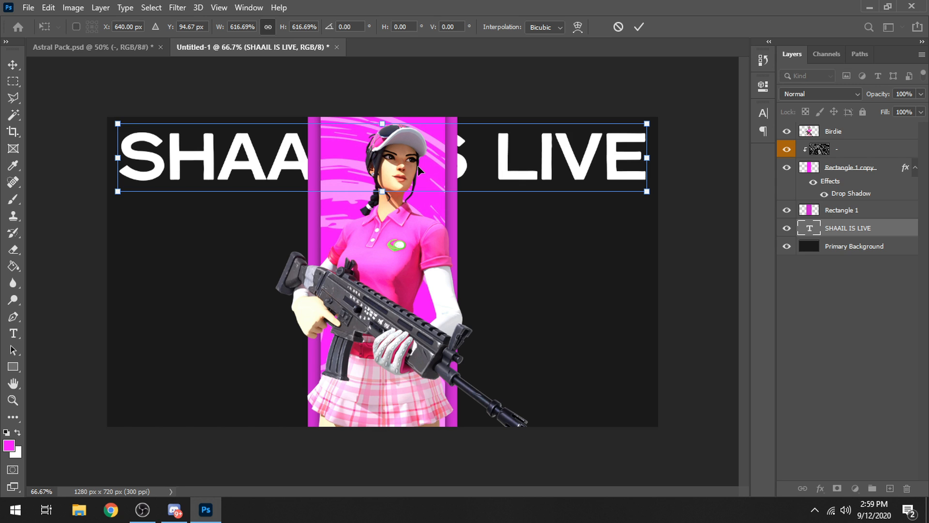
pyautogui.press('Return')
pyautogui.press('t')
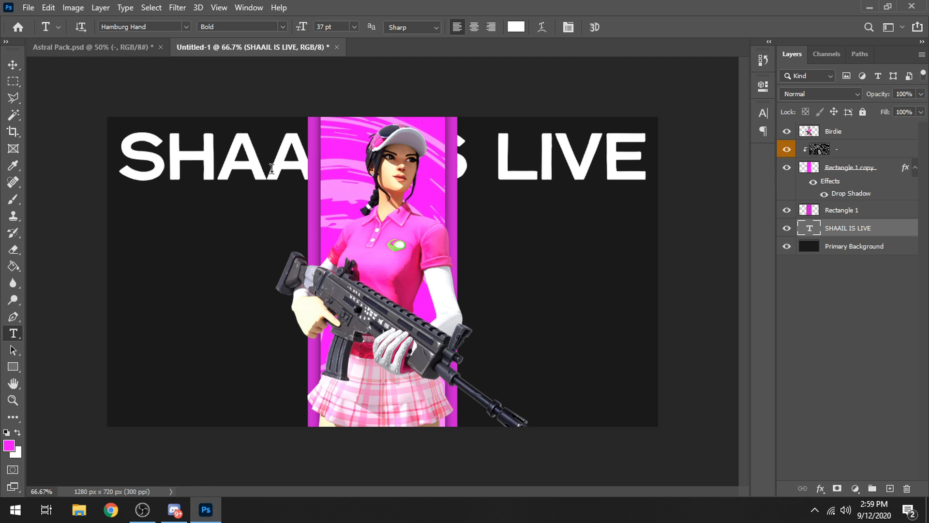
# - Give the text line a 3 px white inside stroke and reduce its fill to 0%, leaving only outlined letters
pyautogui.rightClick(841, 233)
pyautogui.click(741, 19)
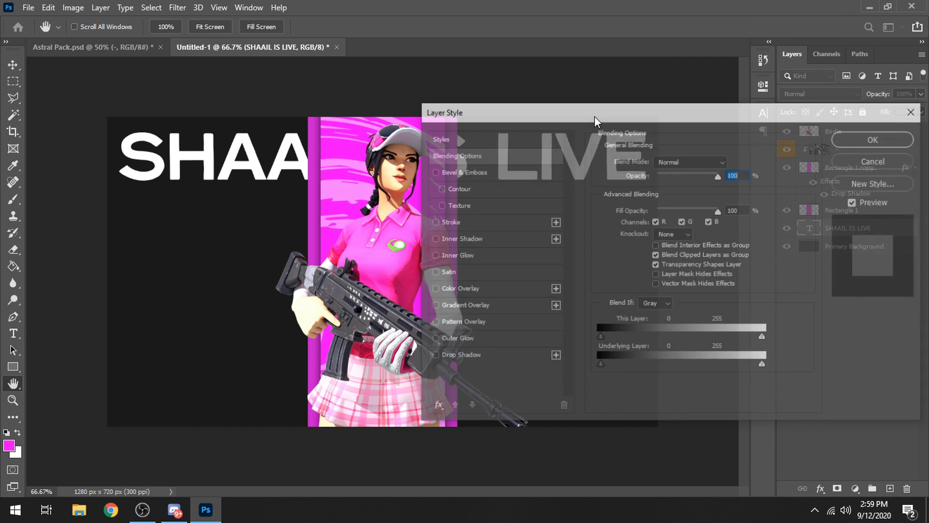
pyautogui.moveTo(595, 116); pyautogui.dragTo(719, 108)
pyautogui.click(575, 221)
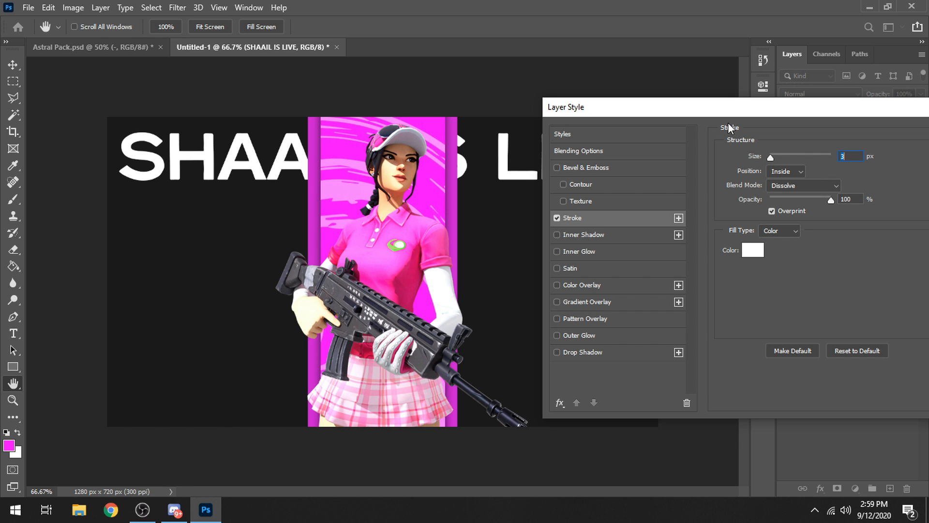
pyautogui.moveTo(819, 110); pyautogui.dragTo(614, 159)
pyautogui.click(794, 184)
pyautogui.press('t')
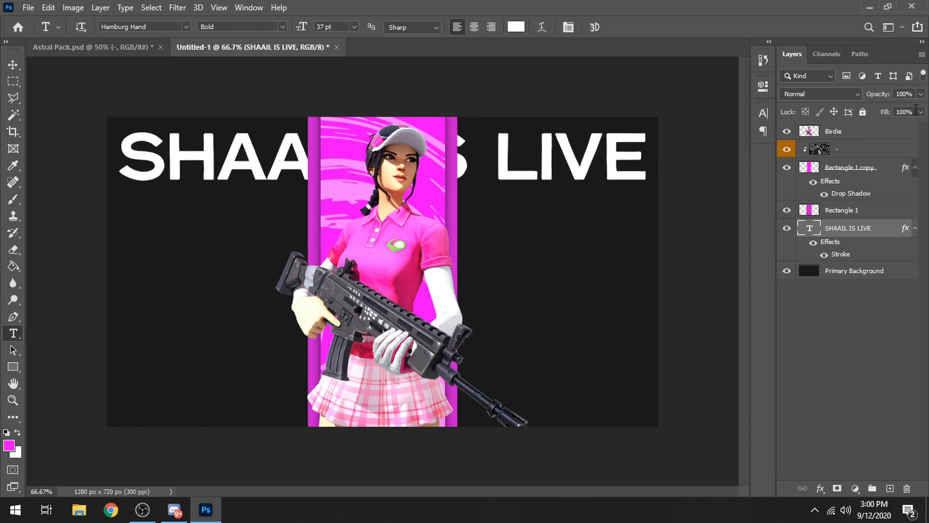
pyautogui.click(921, 112)
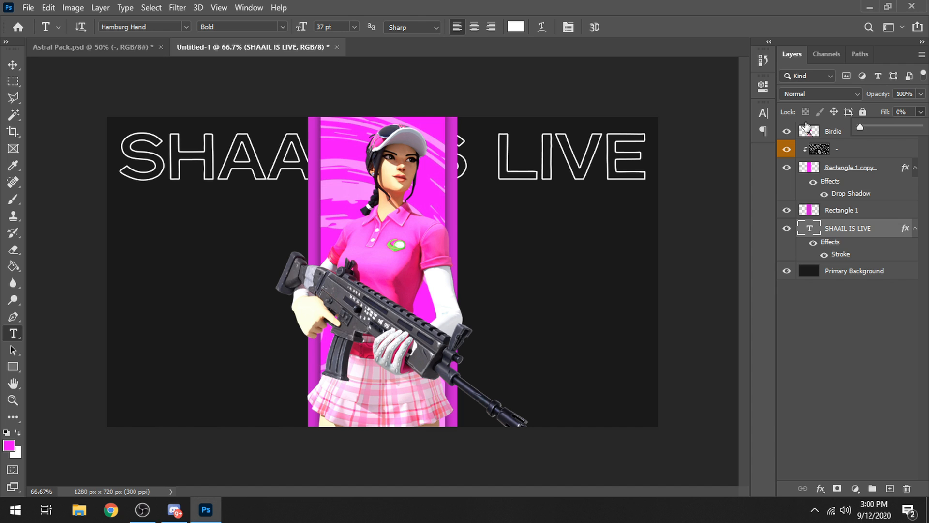
pyautogui.click(704, 414)
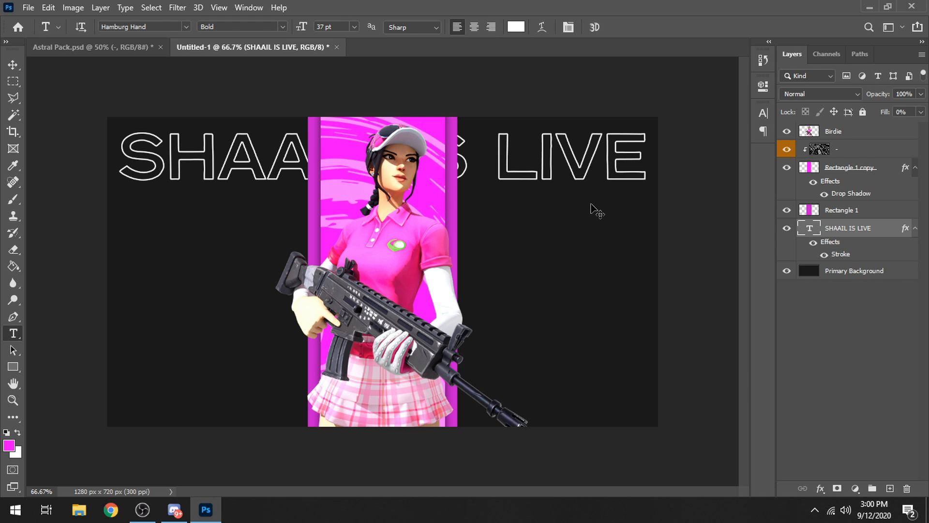
# - Duplicate the outlined text five times in evenly spaced rows down the canvas, and shift all six rows up slightly
pyautogui.moveTo(597, 210); pyautogui.dragTo(483, 423)
pyautogui.press('ctrl')
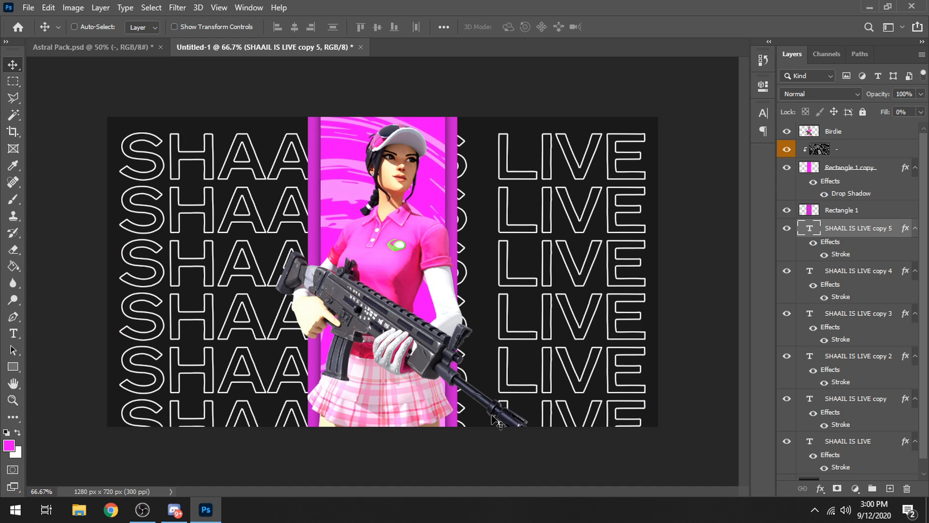
pyautogui.keyDown('shift'); pyautogui.click(854, 441); pyautogui.keyUp('shift')
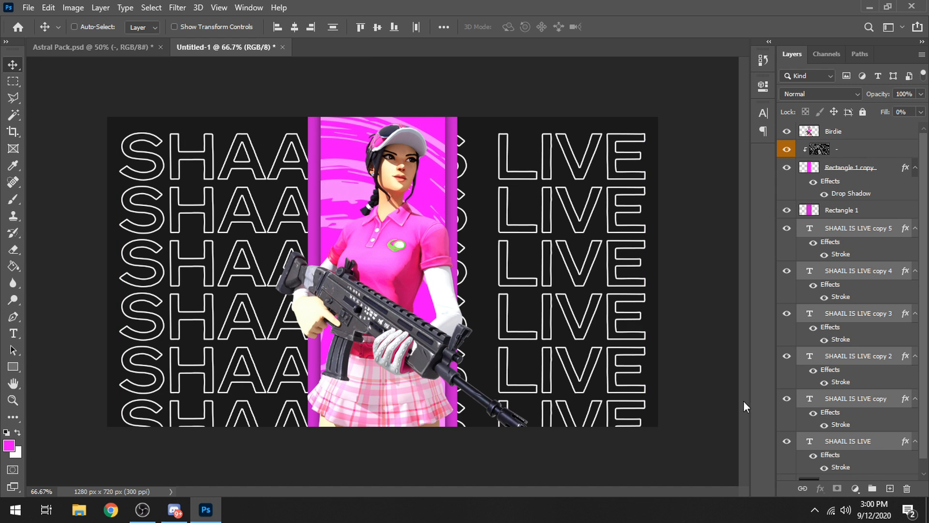
pyautogui.click(845, 211)
pyautogui.click(855, 228)
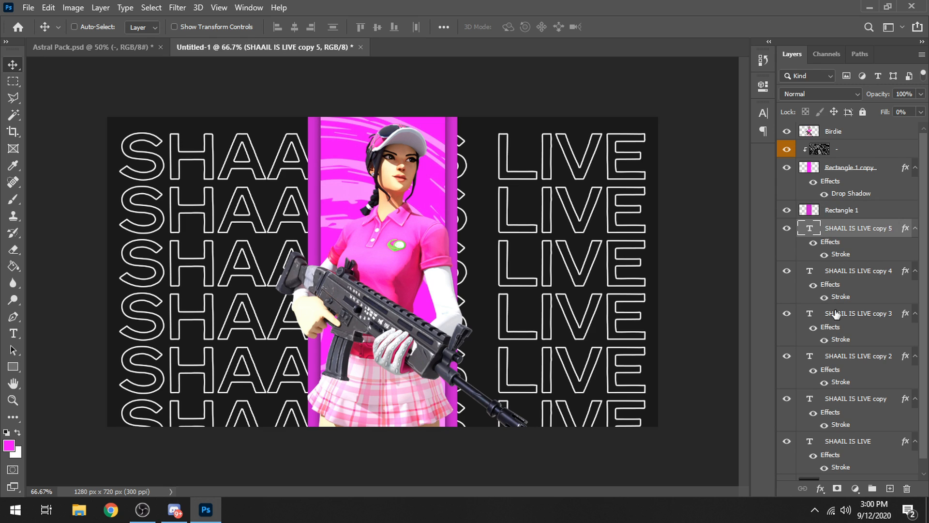
pyautogui.keyDown('shift'); pyautogui.click(873, 451); pyautogui.keyUp('shift')
pyautogui.scroll(-1, 869, 453)
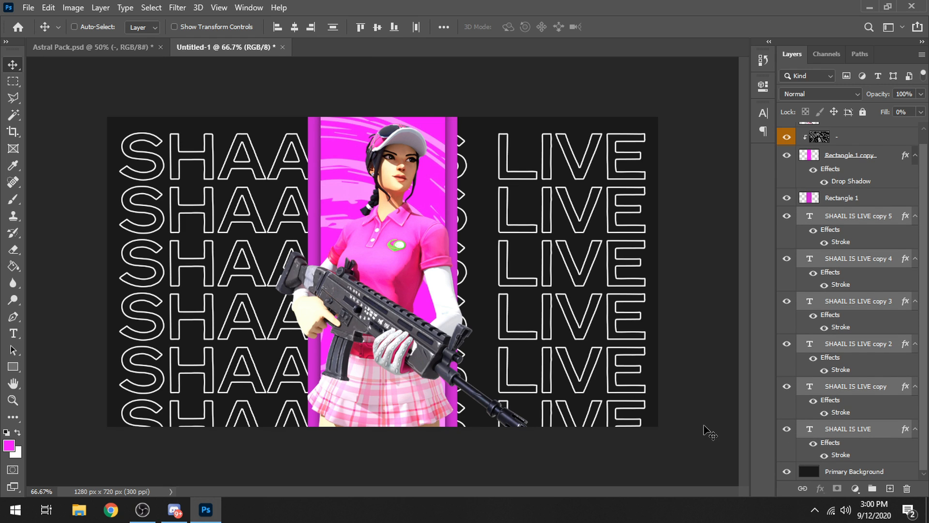
pyautogui.moveTo(577, 350); pyautogui.dragTo(576, 329)
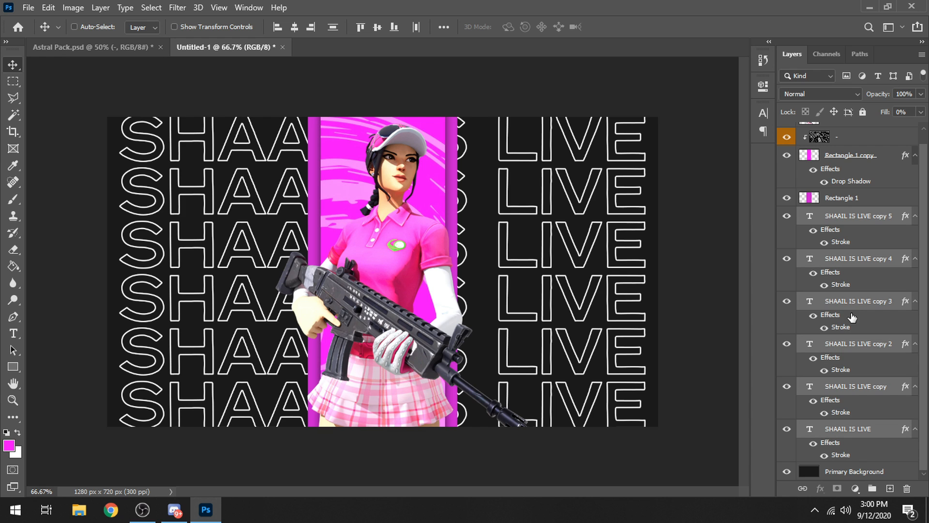
# - Set the stroke size of the original text layer, the topmost row, to 2 px
pyautogui.click(847, 437)
pyautogui.rightClick(847, 437)
pyautogui.click(736, 19)
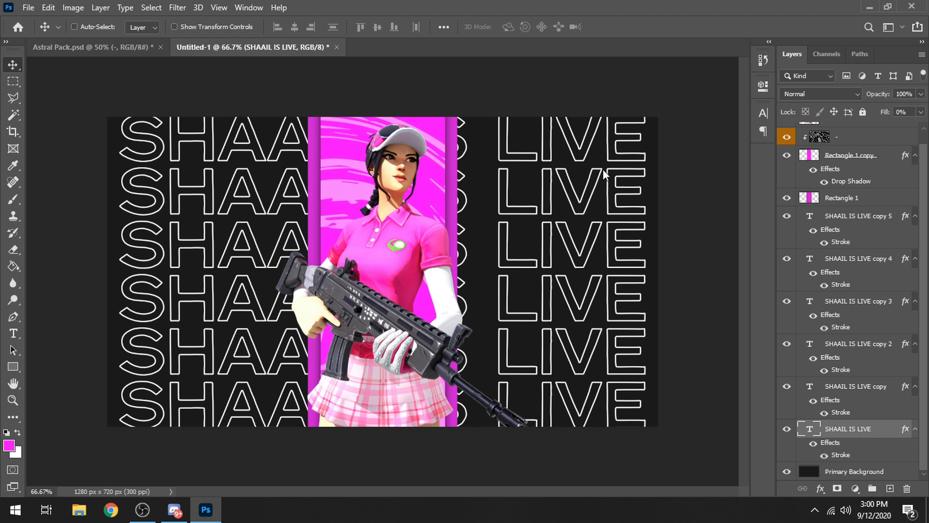
pyautogui.click(368, 269)
pyautogui.doubleClick(638, 208)
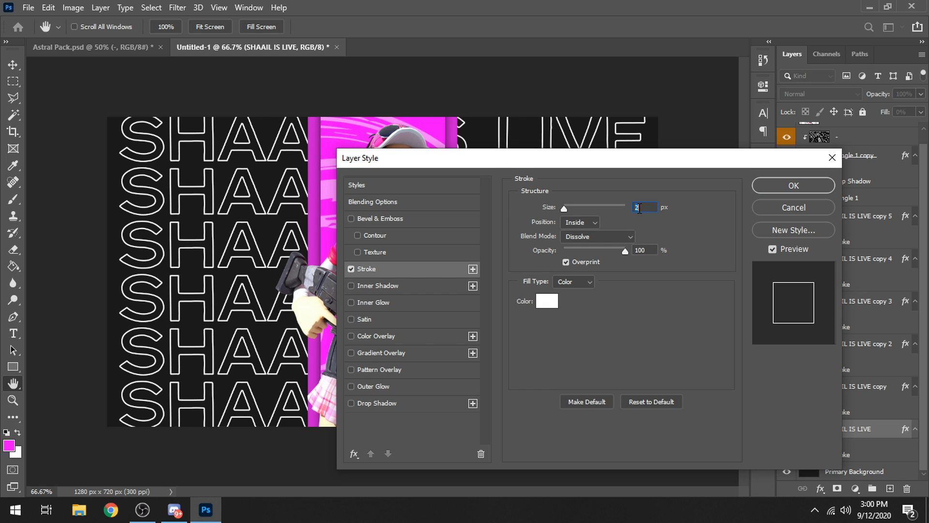
pyautogui.click(794, 185)
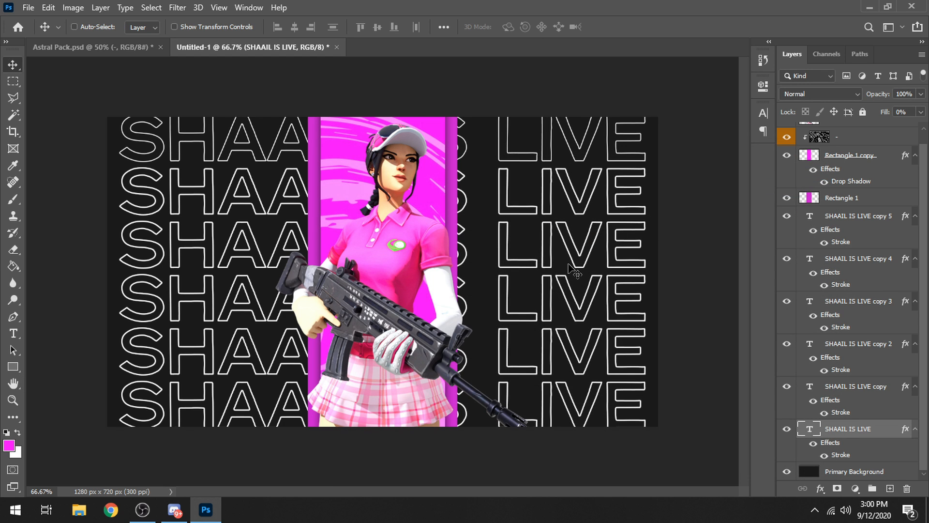
# - Copy the topmost row's layer style and paste it onto each of the five duplicate text rows
pyautogui.rightClick(845, 429)
pyautogui.click(736, 434)
pyautogui.rightClick(865, 345)
pyautogui.click(747, 446)
pyautogui.rightClick(849, 345)
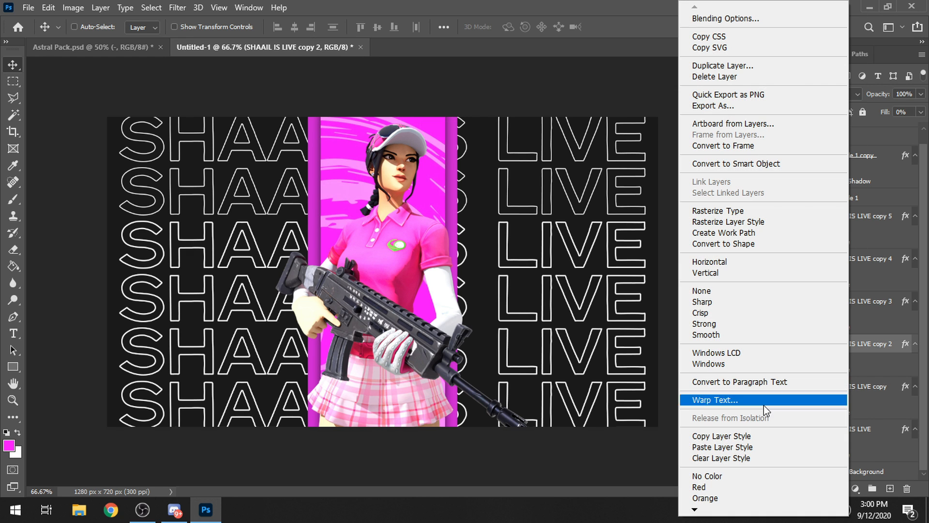
pyautogui.click(728, 446)
pyautogui.rightClick(838, 302)
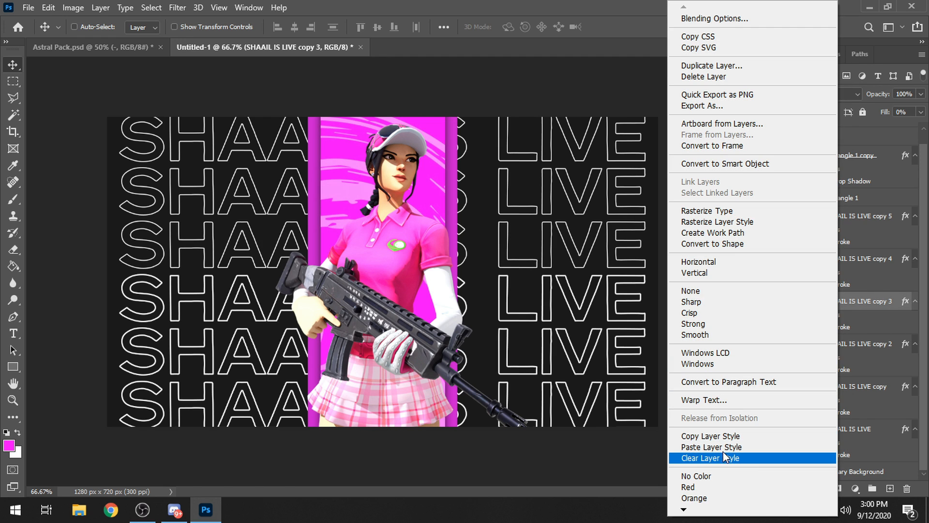
pyautogui.click(724, 447)
pyautogui.rightClick(843, 286)
pyautogui.click(740, 447)
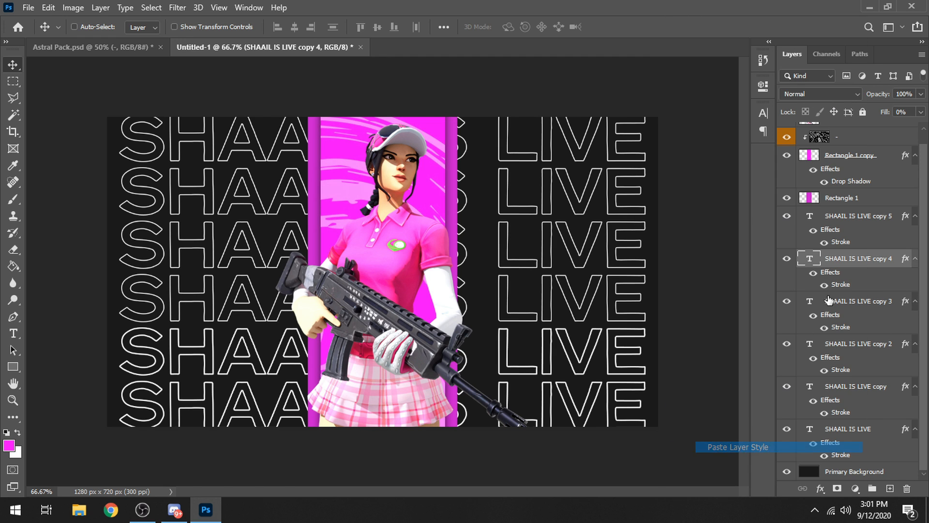
pyautogui.rightClick(862, 213)
pyautogui.click(736, 447)
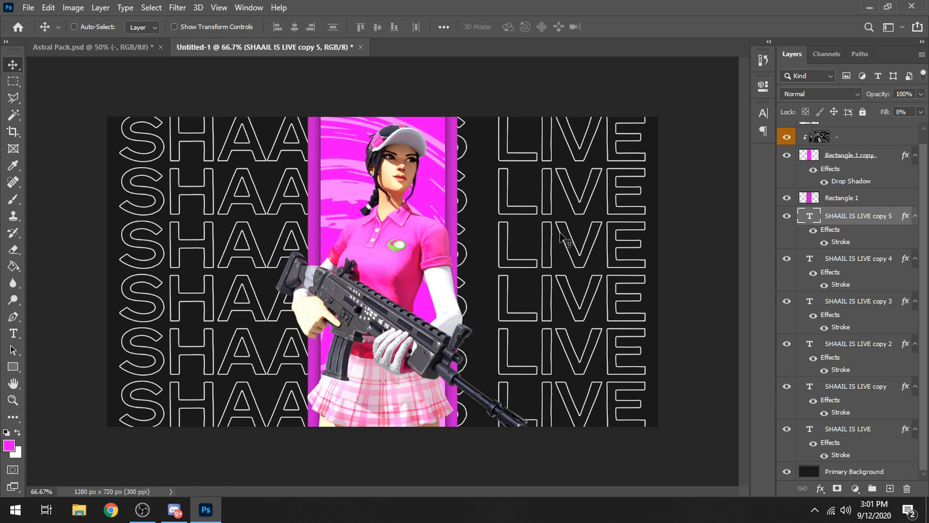
# - Change the second text row's stroke color to magenta f000ff, sampled from the panel behind the character
pyautogui.click(862, 442)
pyautogui.click(787, 428)
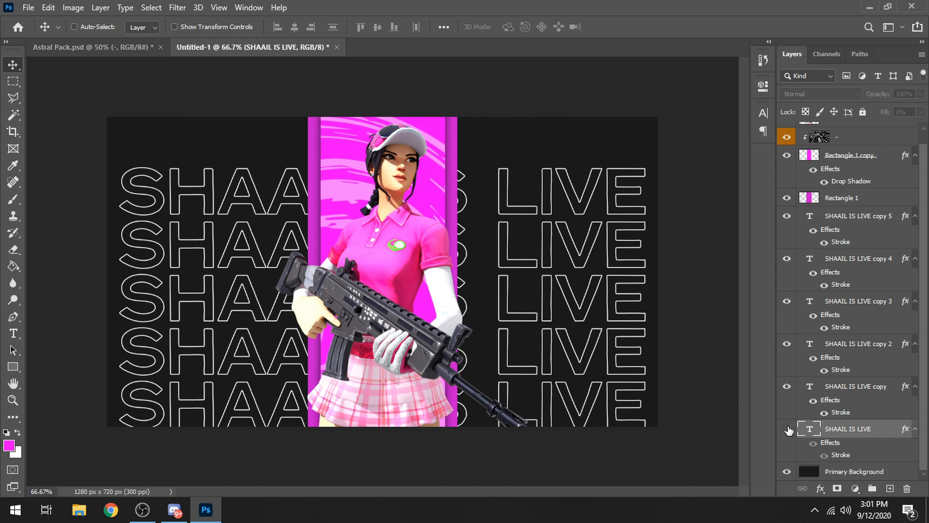
pyautogui.click(787, 428)
pyautogui.click(862, 388)
pyautogui.rightClick(863, 387)
pyautogui.click(755, 19)
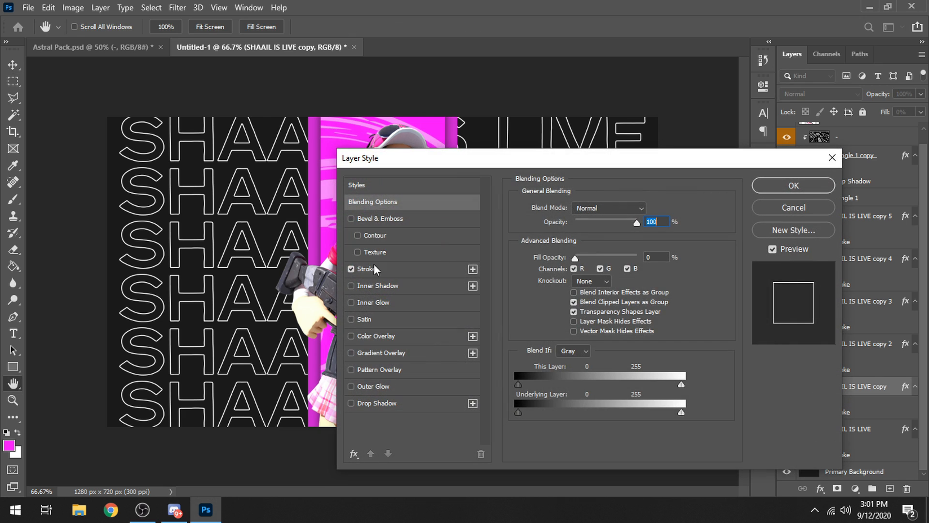
pyautogui.click(382, 270)
pyautogui.moveTo(510, 159); pyautogui.dragTo(679, 160)
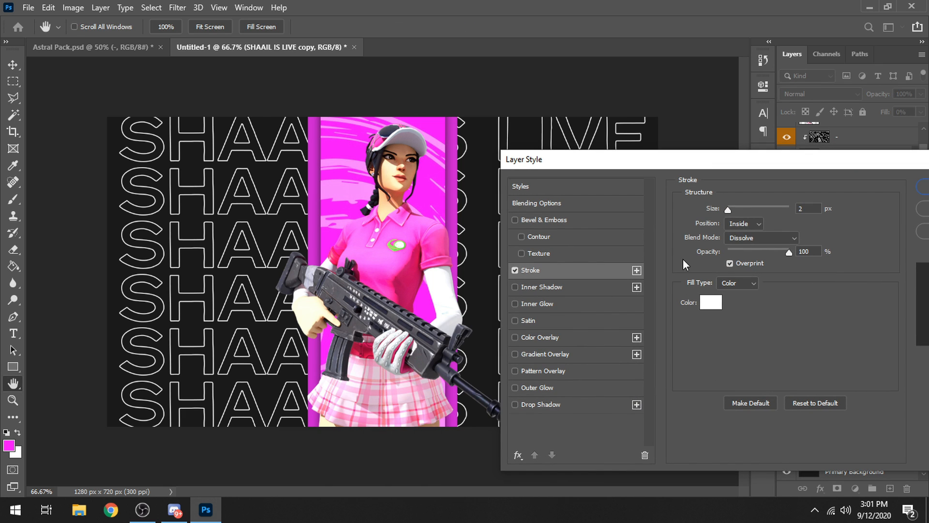
pyautogui.click(710, 302)
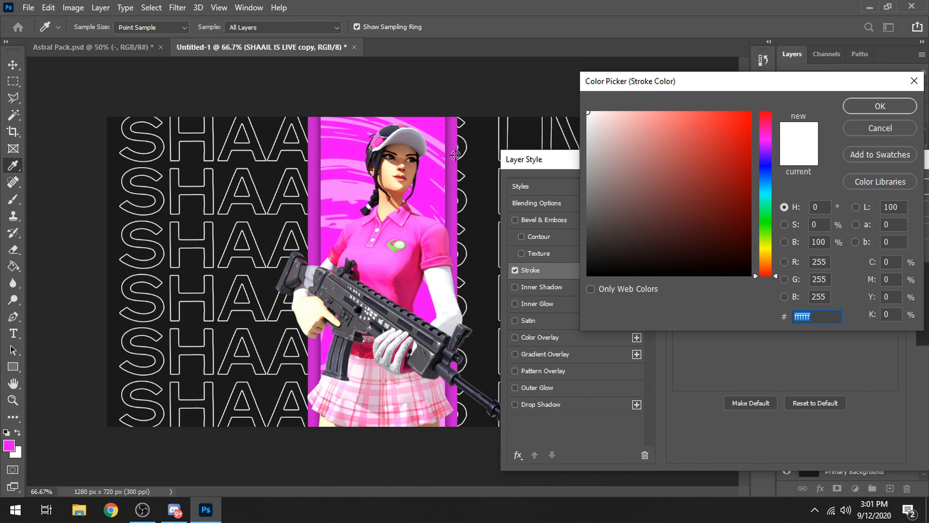
pyautogui.click(453, 176)
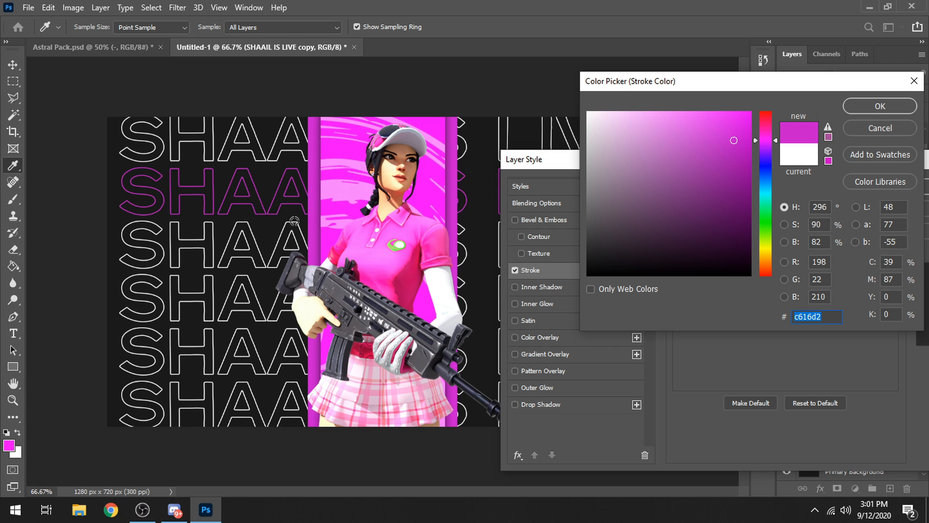
pyautogui.click(340, 156)
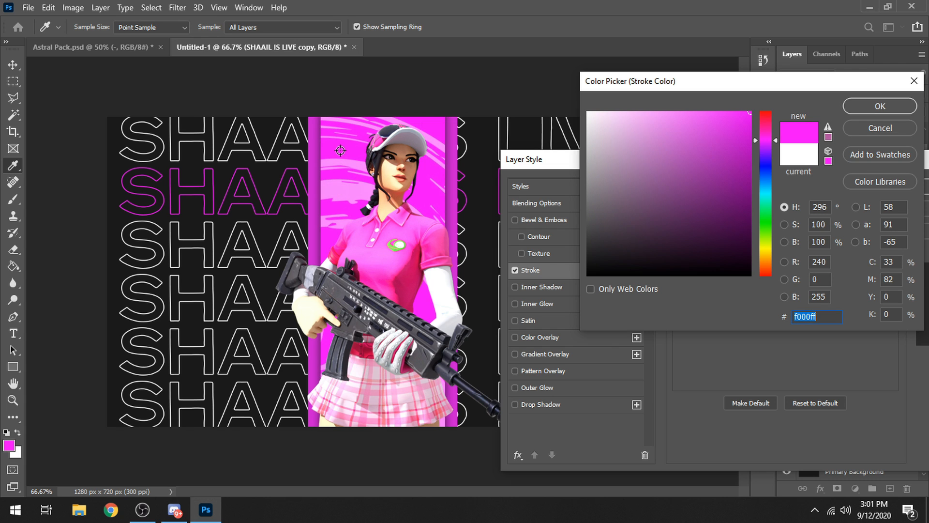
pyautogui.click(880, 106)
pyautogui.moveTo(915, 162); pyautogui.dragTo(804, 167)
pyautogui.click(846, 191)
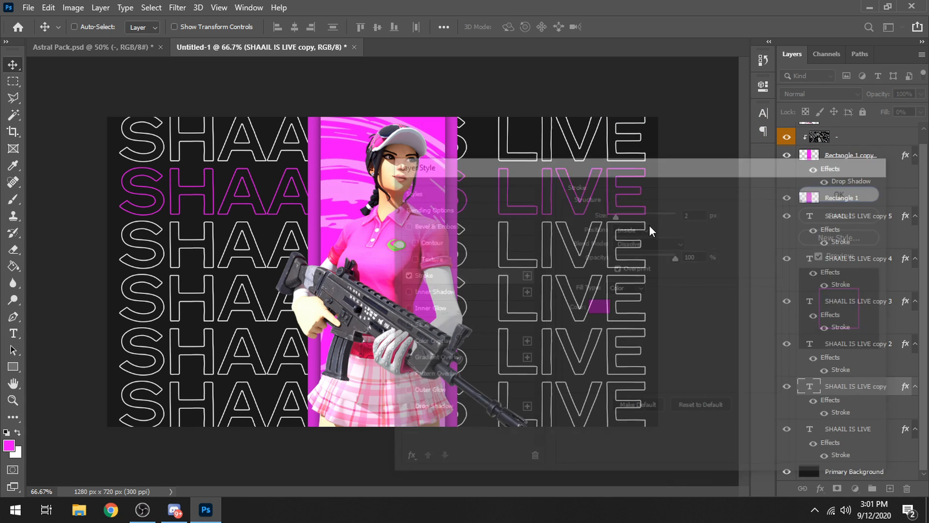
# - Flip the magenta second text row horizontally with Free Transform
pyautogui.hotkey('ctrl', 't')
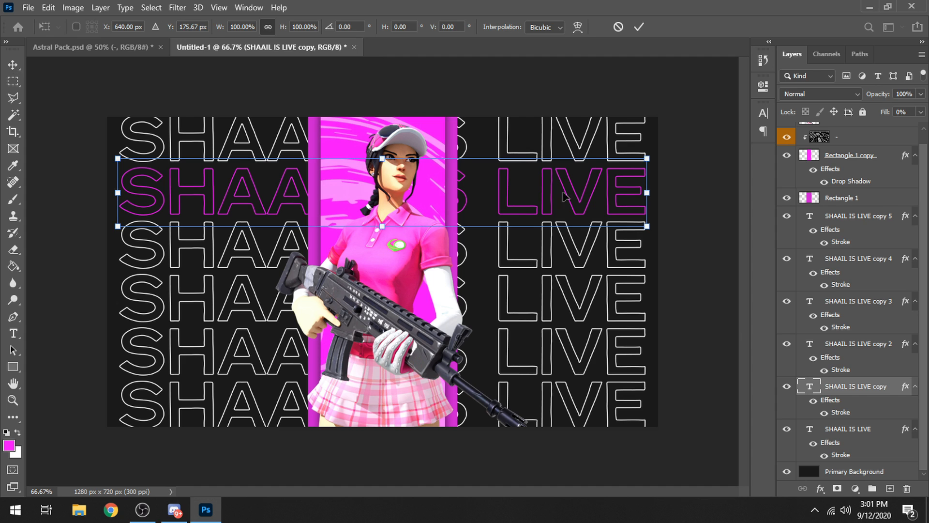
pyautogui.rightClick(521, 156)
pyautogui.rightClick(482, 196)
pyautogui.click(527, 413)
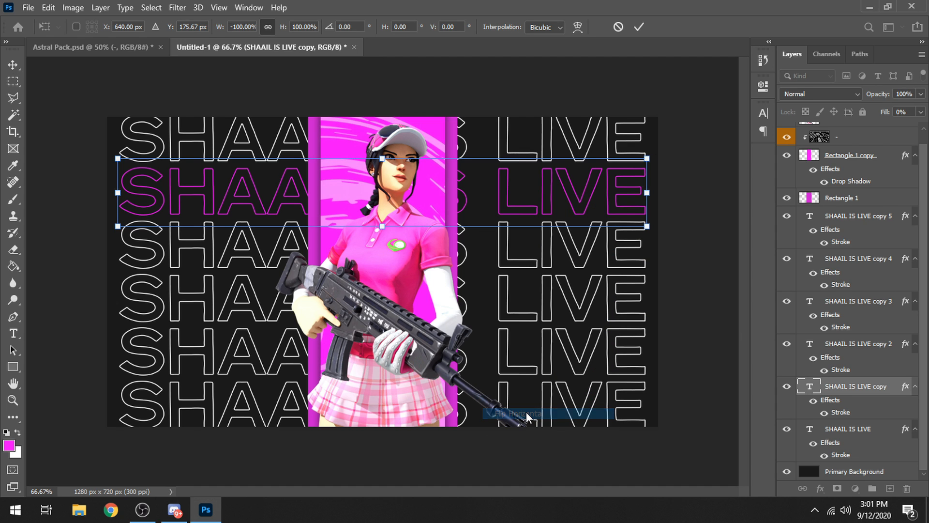
pyautogui.press('Return')
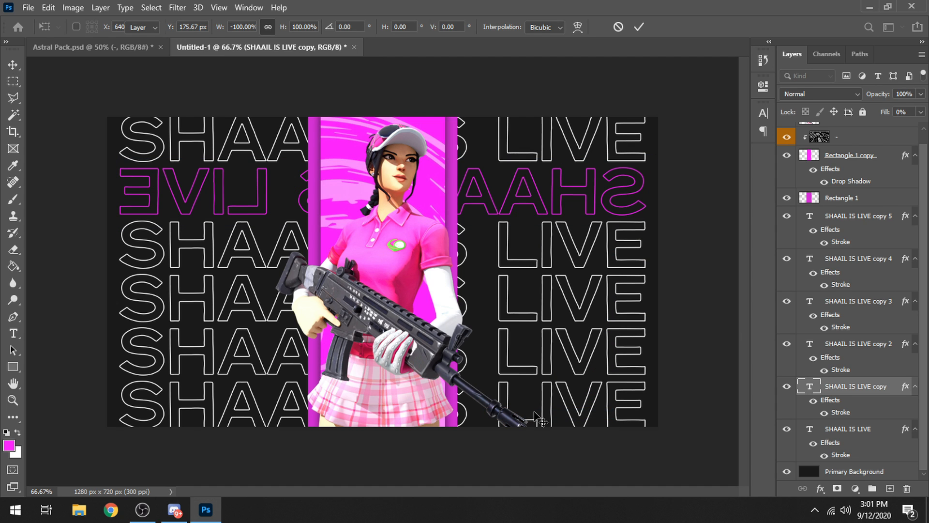
# - Copy the magenta second text row's layer style and paste it onto the fourth and sixth text rows
pyautogui.rightClick(861, 388)
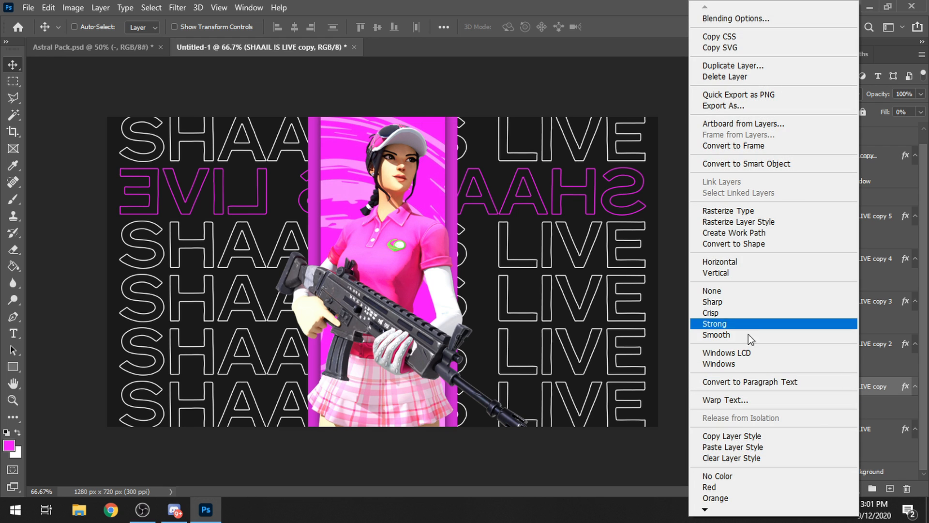
pyautogui.click(748, 436)
pyautogui.rightClick(861, 310)
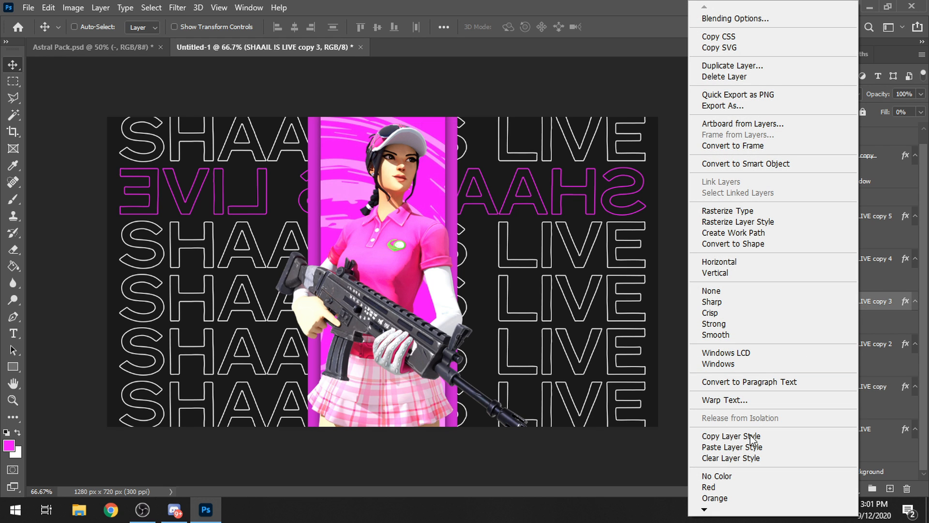
pyautogui.click(745, 446)
pyautogui.rightClick(855, 230)
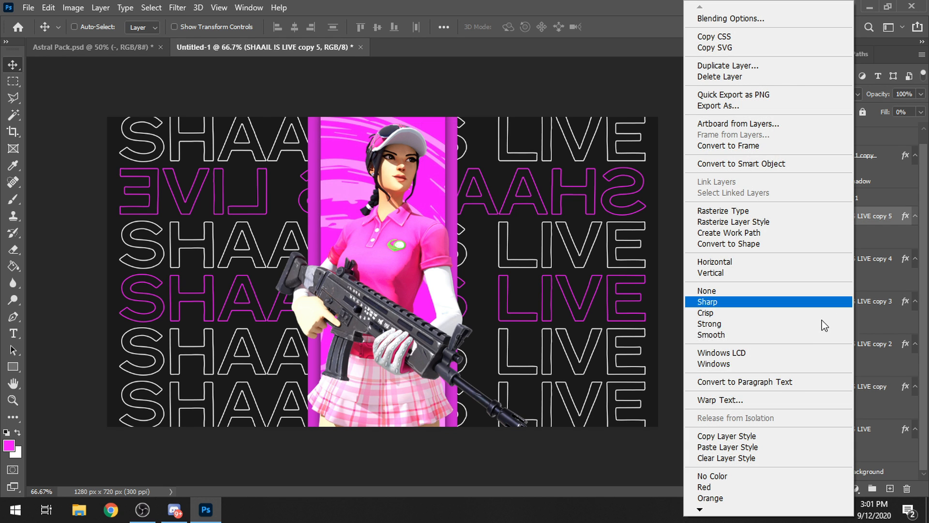
pyautogui.click(726, 443)
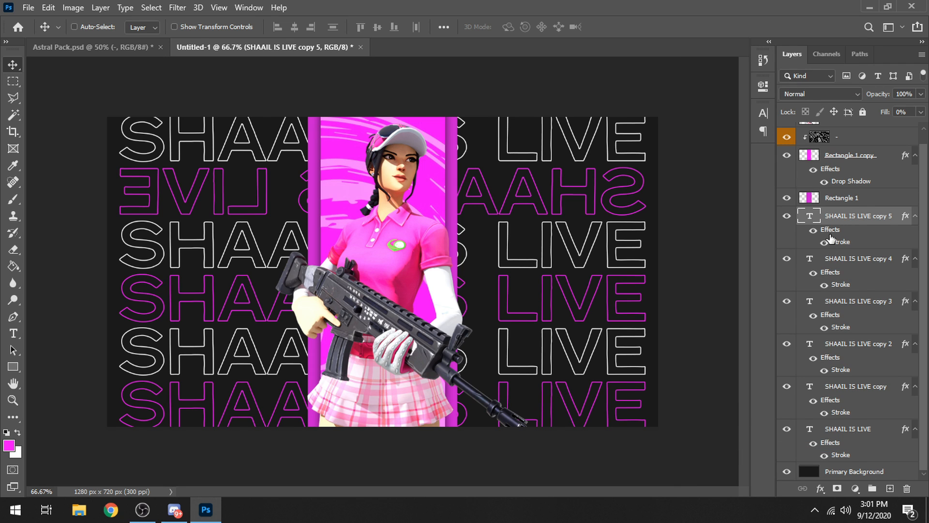
# - Flip the magenta sixth text row, at the bottom of the artwork, horizontally with Free Transform
pyautogui.hotkey('ctrl', 'y')
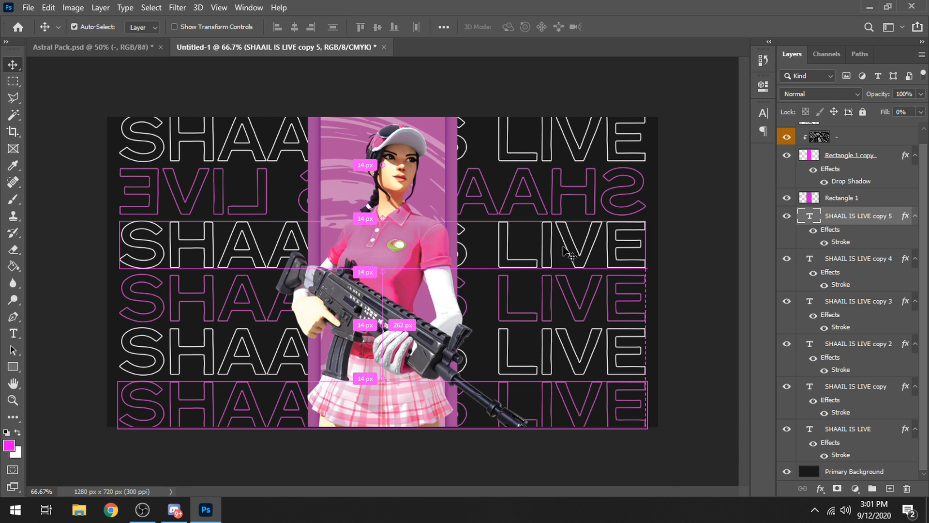
pyautogui.hotkey('ctrl', 'y')
pyautogui.hotkey('ctrl', 't')
pyautogui.rightClick(559, 412)
pyautogui.click(601, 399)
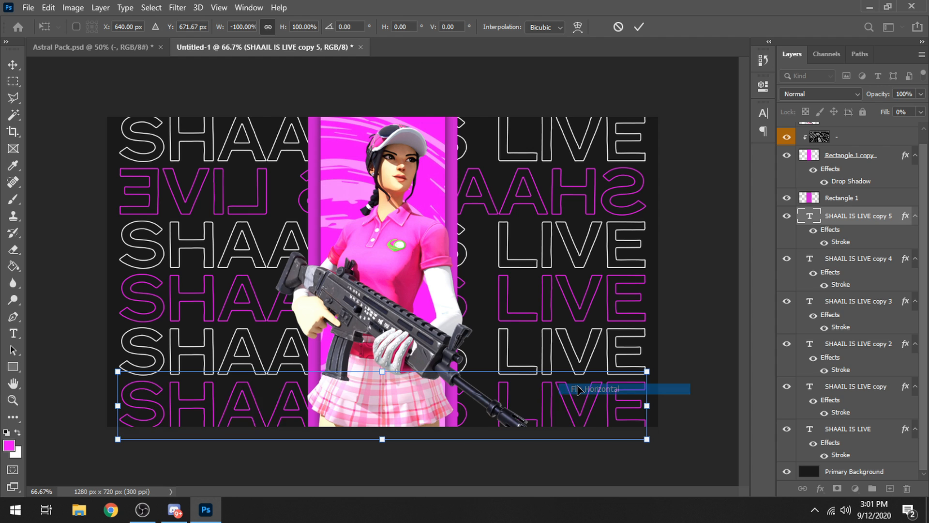
pyautogui.press('Return')
# - Flip the magenta fourth text row horizontally with Free Transform
pyautogui.rightClick(858, 300)
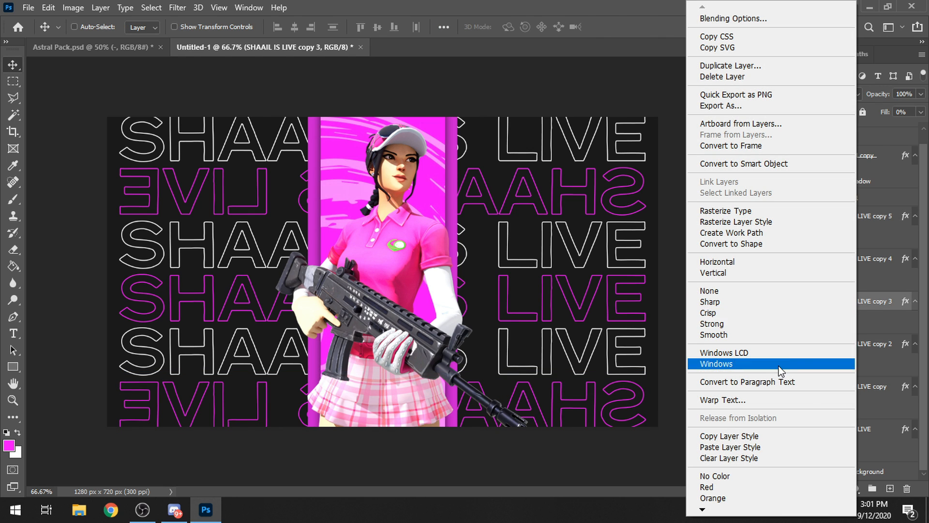
pyautogui.click(874, 303)
pyautogui.hotkey('ctrl', 'y')
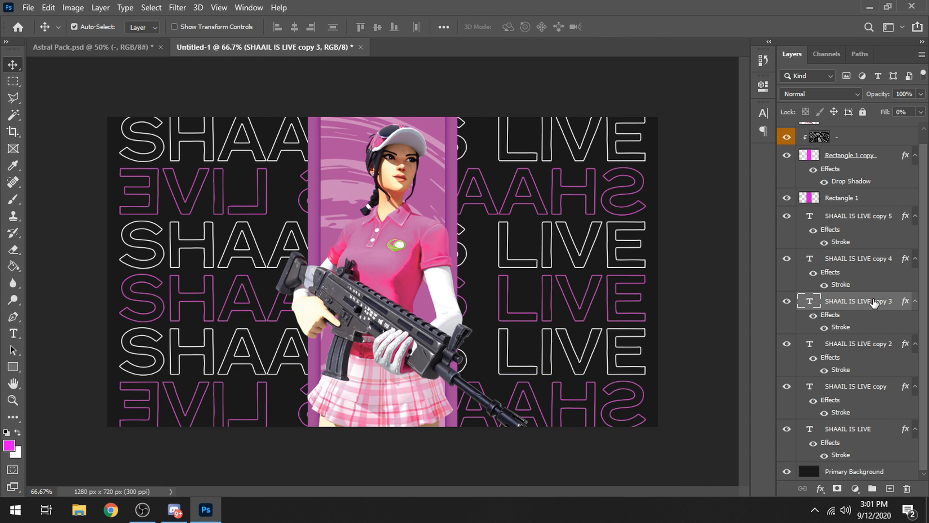
pyautogui.hotkey('ctrl', 'y')
pyautogui.hotkey('ctrl', 't')
pyautogui.rightClick(475, 309)
pyautogui.click(496, 280)
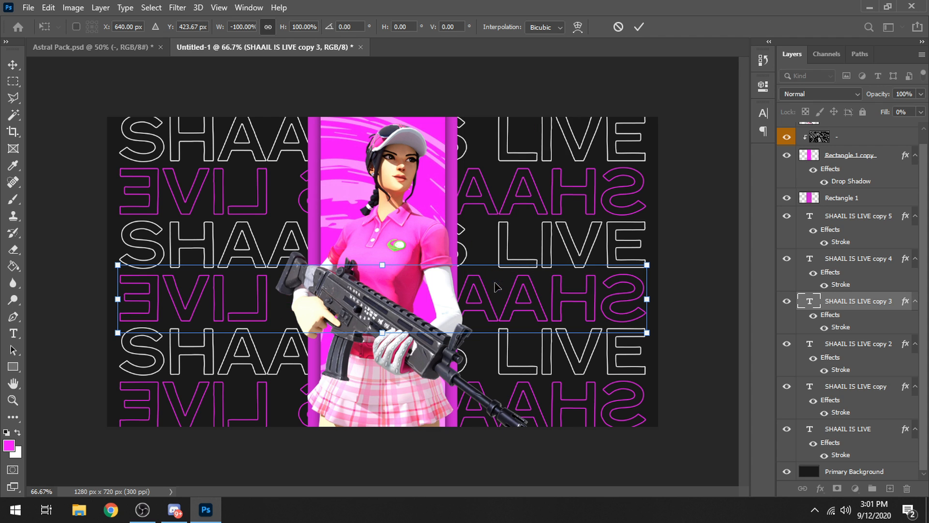
pyautogui.press('Return')
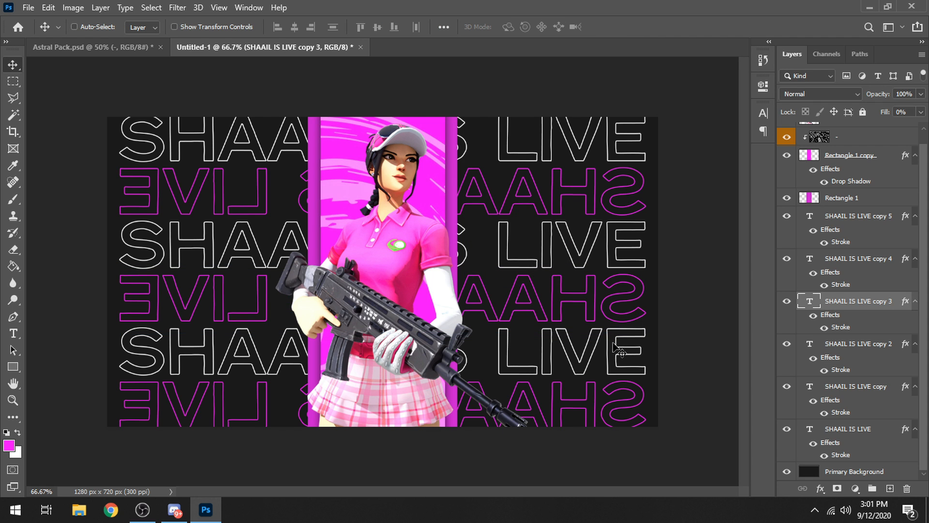
# - Examine the whole thumbnail composition at a reduced size
pyautogui.hotkey('ctrl', '-')
pyautogui.hotkey('ctrl', '-')
pyautogui.hotkey('ctrl', '-')
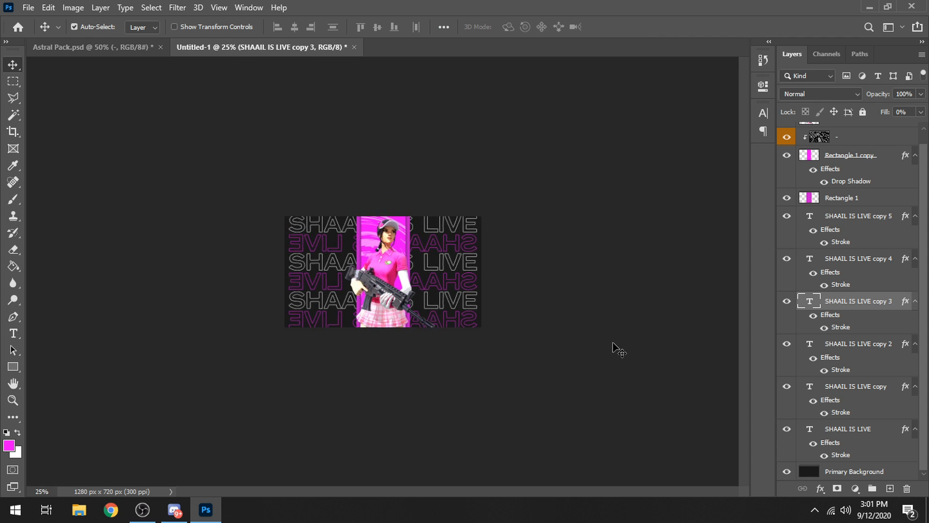
pyautogui.hotkey('ctrl', '-')
pyautogui.hotkey('ctrl', '+')
pyautogui.hotkey('ctrl', '+')
pyautogui.hotkey('ctrl', '+')
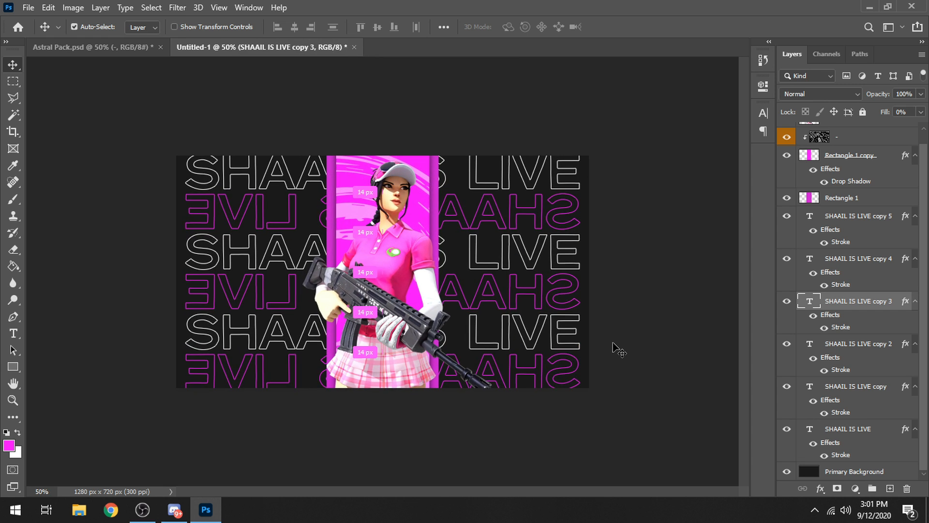
pyautogui.hotkey('ctrl', '+')
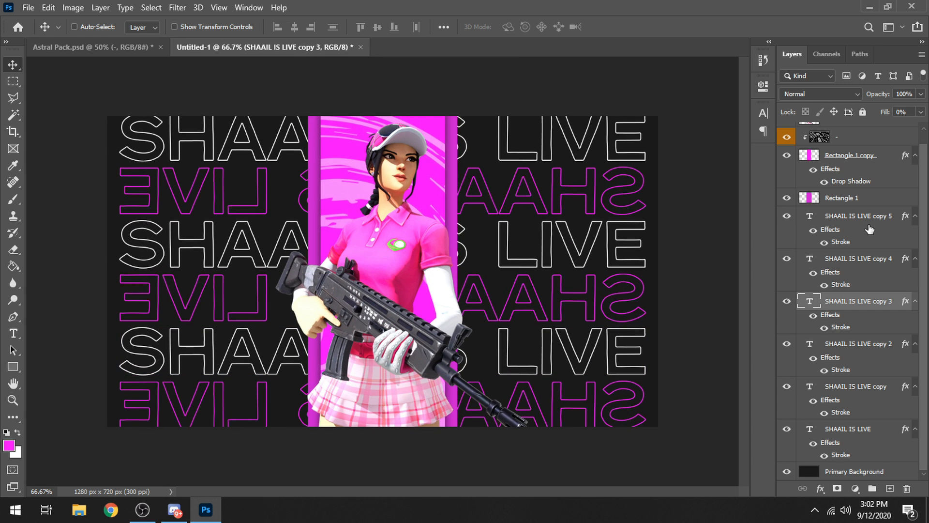
# - Add a black Multiply drop shadow to the Birdie layer and adjust its opacity and spread
pyautogui.scroll(1, 880, 204)
pyautogui.click(867, 132)
pyautogui.rightClick(871, 131)
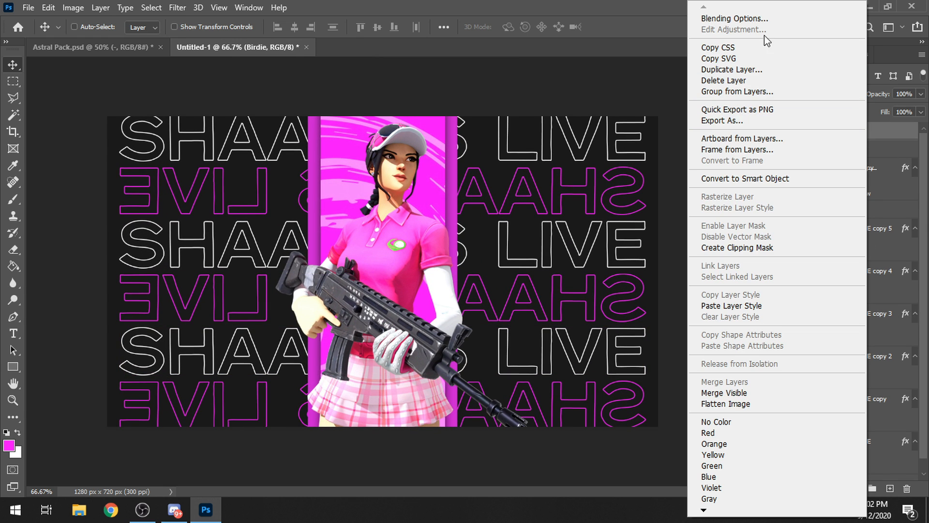
pyautogui.click(733, 19)
pyautogui.click(426, 408)
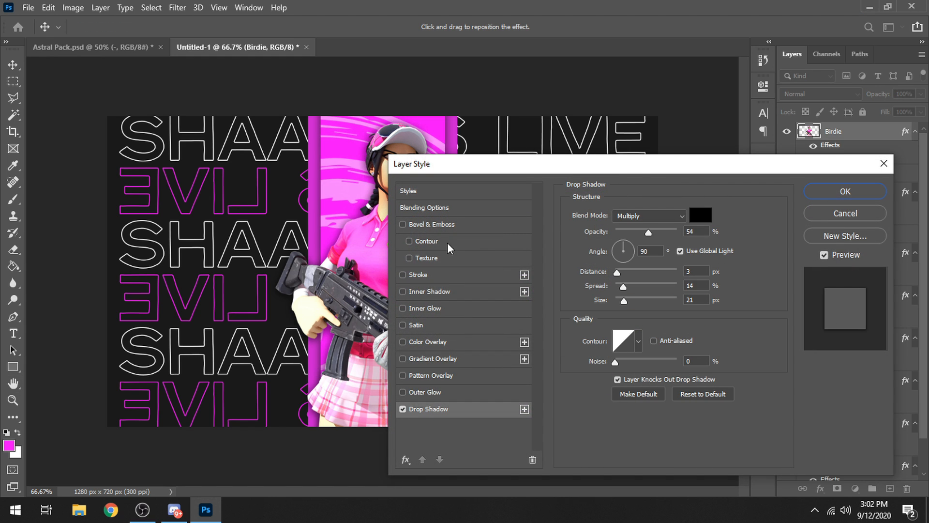
pyautogui.moveTo(634, 170); pyautogui.dragTo(742, 161)
pyautogui.moveTo(780, 225); pyautogui.dragTo(785, 225)
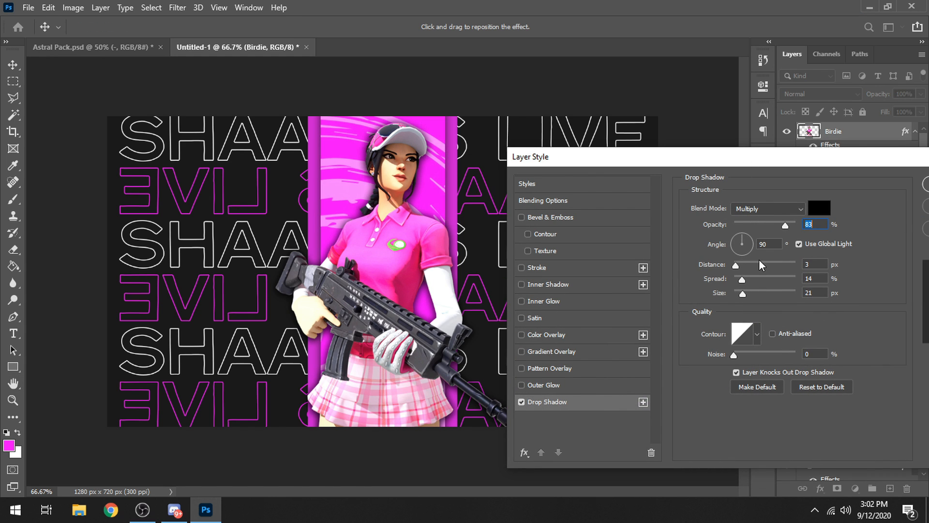
pyautogui.moveTo(742, 279)
pyautogui.mouseDown()
pyautogui.moveTo(741, 292)
pyautogui.moveTo(739, 279)
pyautogui.mouseUp()
pyautogui.moveTo(773, 225)
pyautogui.mouseDown()
pyautogui.moveTo(766, 225)
pyautogui.moveTo(789, 225)
pyautogui.moveTo(780, 225)
pyautogui.mouseUp()
pyautogui.moveTo(740, 279); pyautogui.dragTo(745, 279)
pyautogui.moveTo(762, 226); pyautogui.dragTo(770, 225)
pyautogui.press('Return')
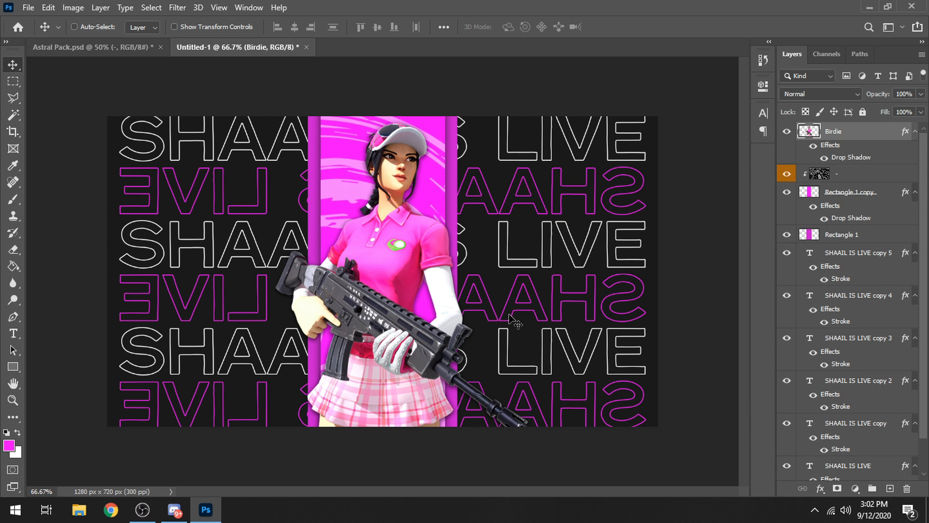
# - Draw a magenta rectangle about 396 x 115 px above the Birdie layer and move it over the front of the rifle
pyautogui.hotkey('ctrl', '-')
pyautogui.hotkey('ctrl', '+')
pyautogui.hotkey('ctrl', '+')
pyautogui.click(890, 488)
pyautogui.click(16, 370)
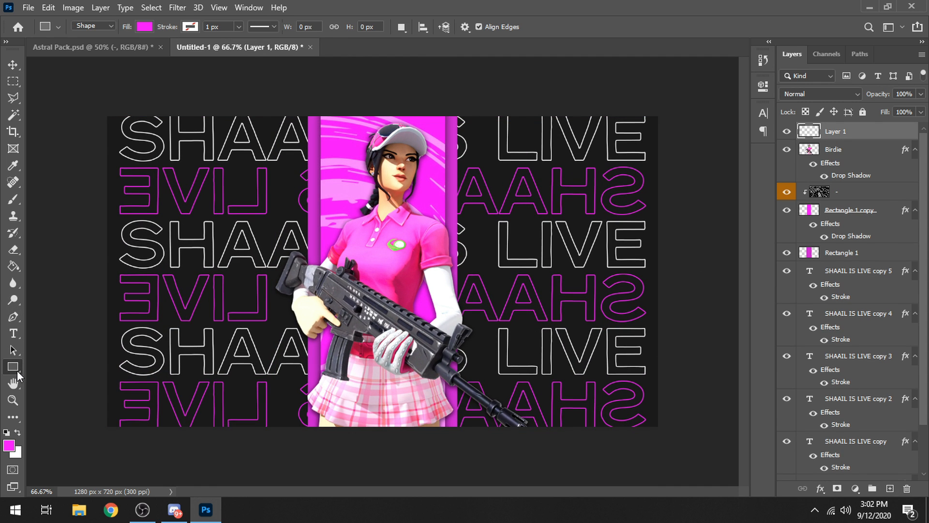
pyautogui.moveTo(461, 249); pyautogui.dragTo(630, 298)
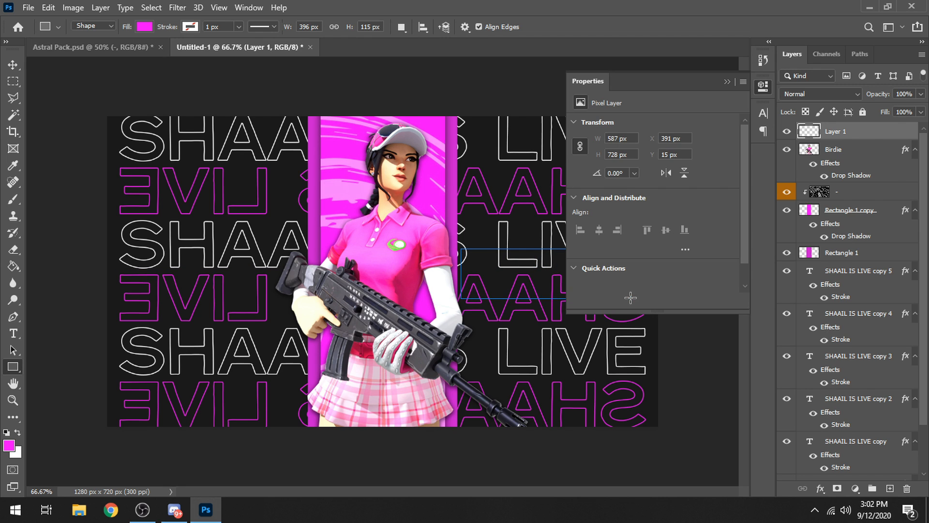
pyautogui.click(728, 83)
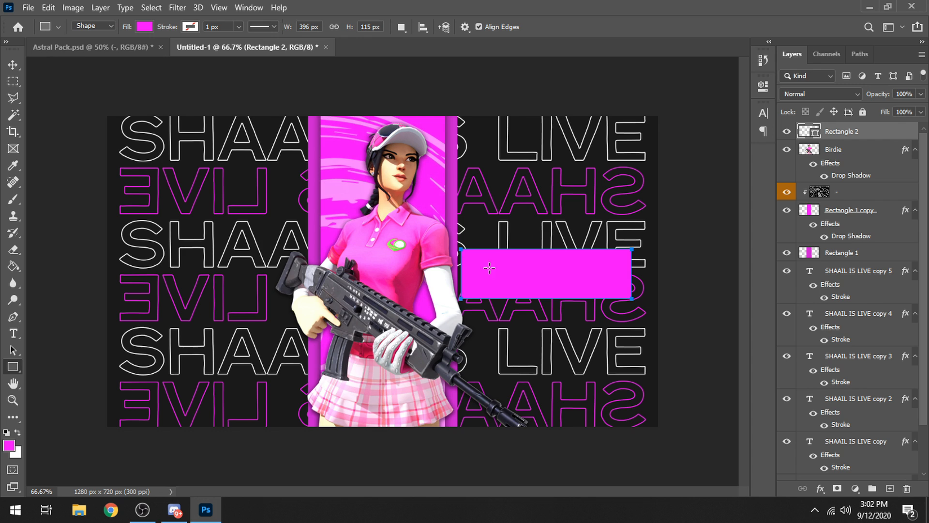
pyautogui.press('Return')
pyautogui.press('v')
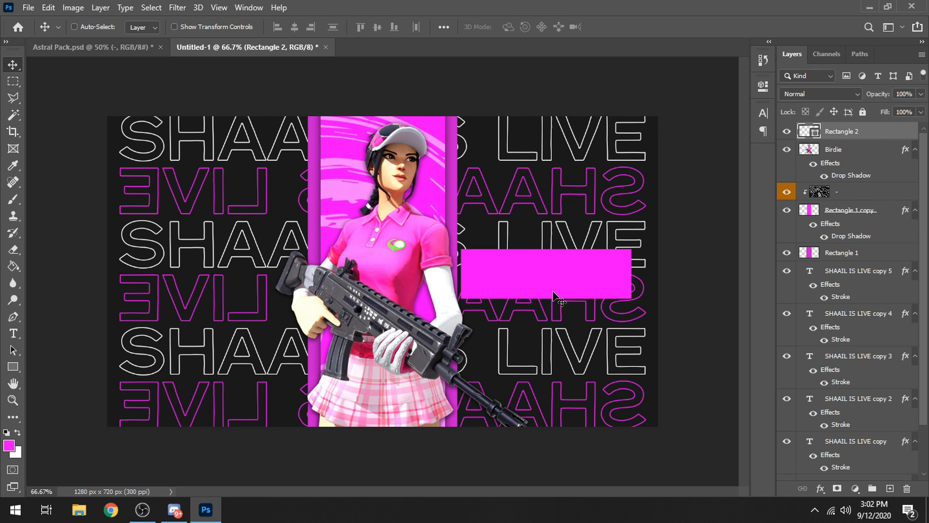
pyautogui.moveTo(553, 295); pyautogui.dragTo(510, 339)
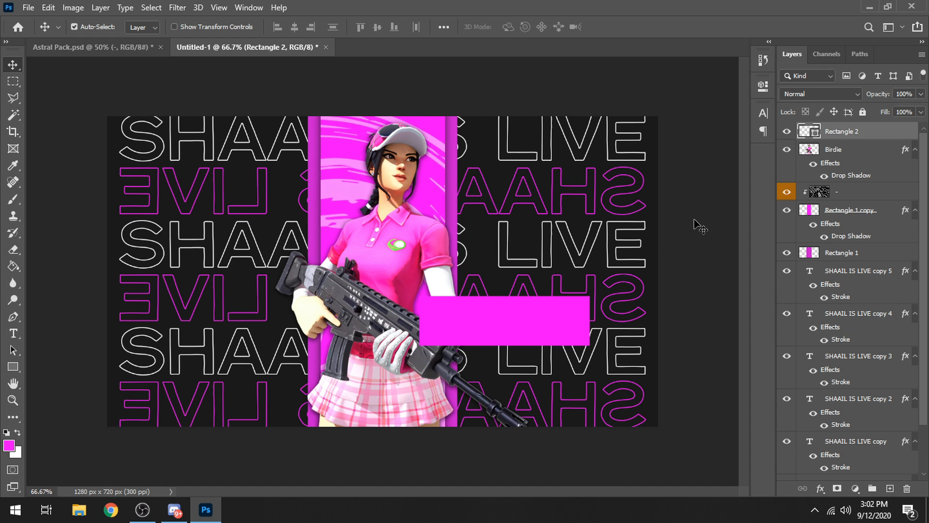
# - Duplicate the small magenta rectangle and offset the lower one slightly down and left behind its copy
pyautogui.hotkey('ctrl', 'j')
pyautogui.click(837, 149)
pyautogui.moveTo(533, 347)
pyautogui.mouseDown()
pyautogui.moveTo(531, 356)
pyautogui.moveTo(520, 346)
pyautogui.mouseUp()
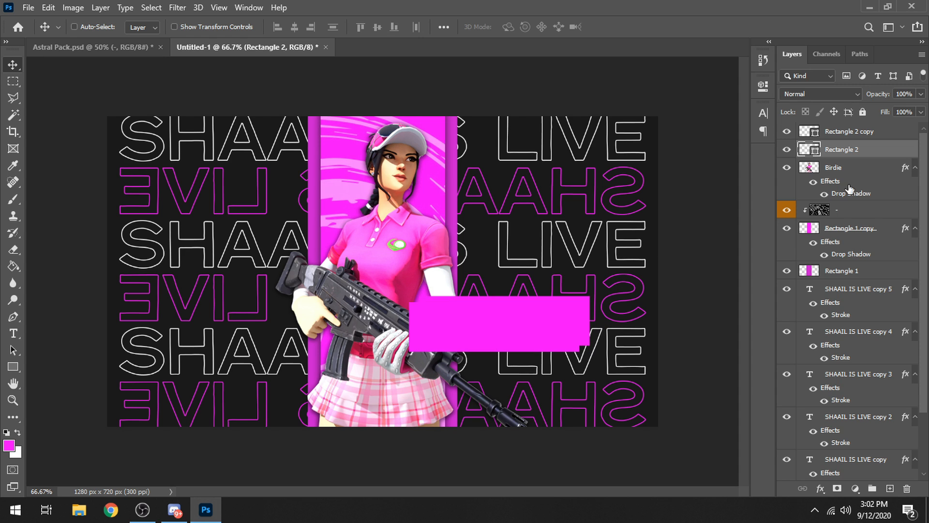
# - Rasterize the lower small rectangle, Rectangle 2, and set its saturation to -23
pyautogui.rightClick(853, 153)
pyautogui.rightClick(864, 144)
pyautogui.click(755, 196)
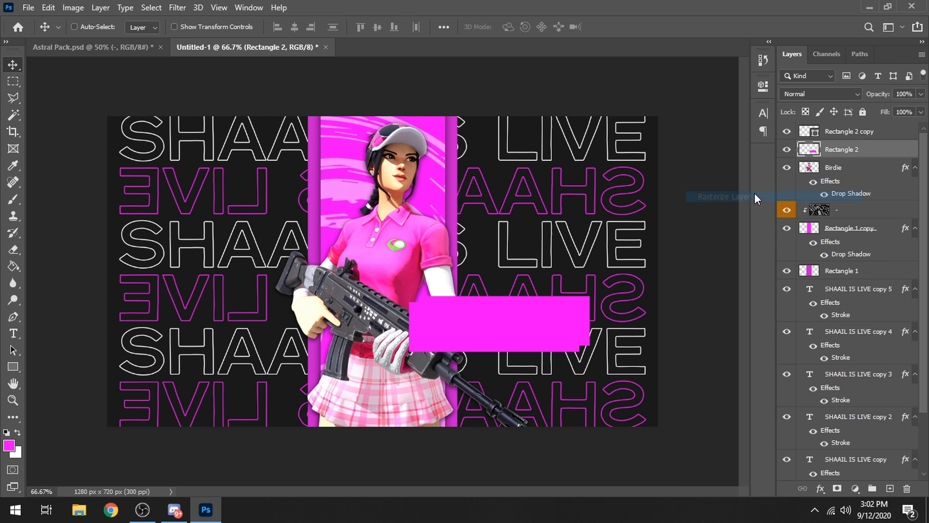
pyautogui.hotkey('ctrl', 'u')
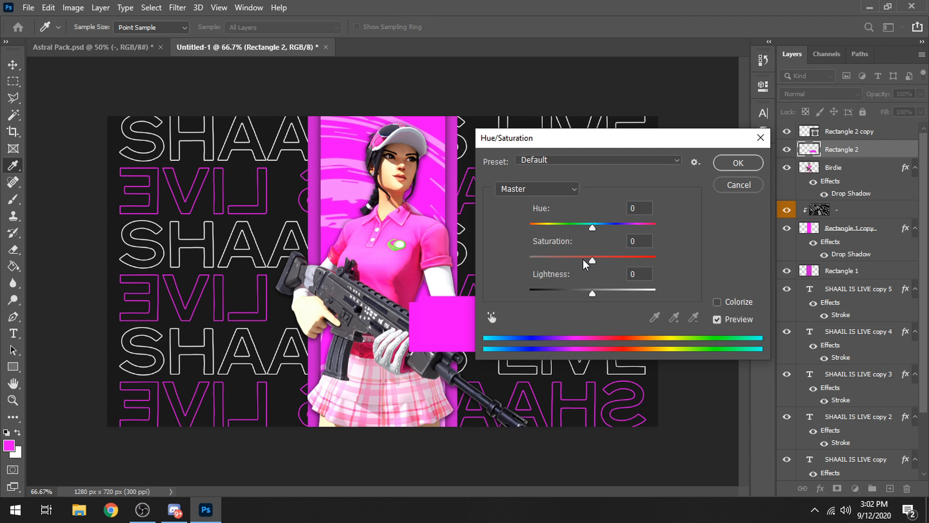
pyautogui.moveTo(581, 256); pyautogui.dragTo(579, 257)
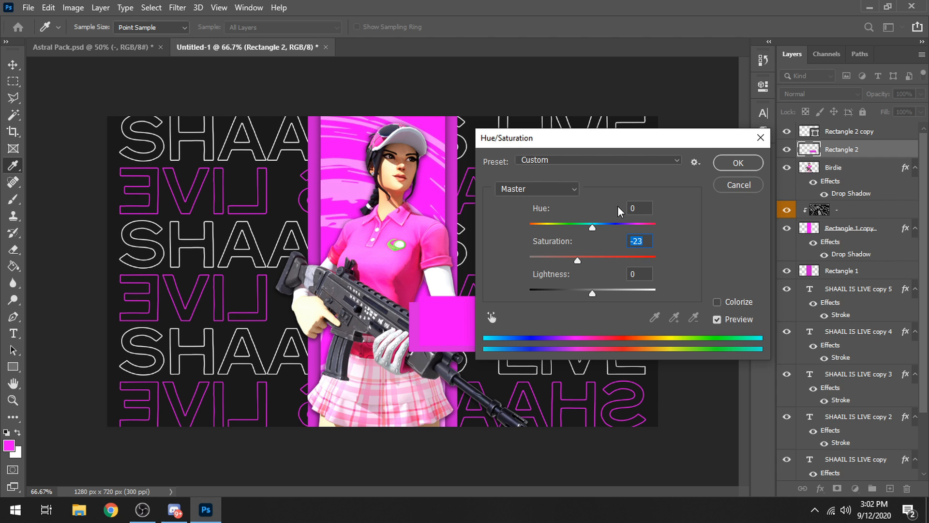
pyautogui.click(716, 166)
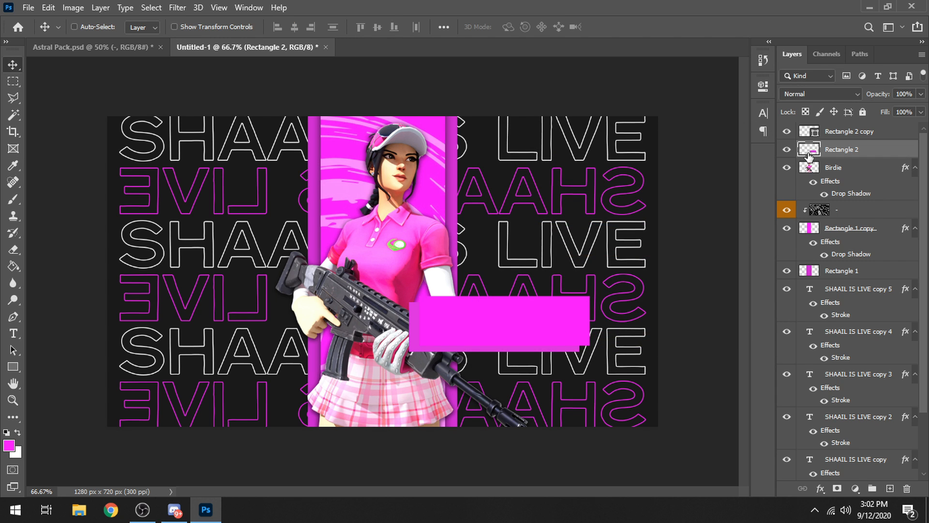
# - Rasterize Rectangle 2 copy and give it a Multiply drop shadow with 57% opacity, 3 px distance, 19% spread and 13 px size
pyautogui.rightClick(831, 137)
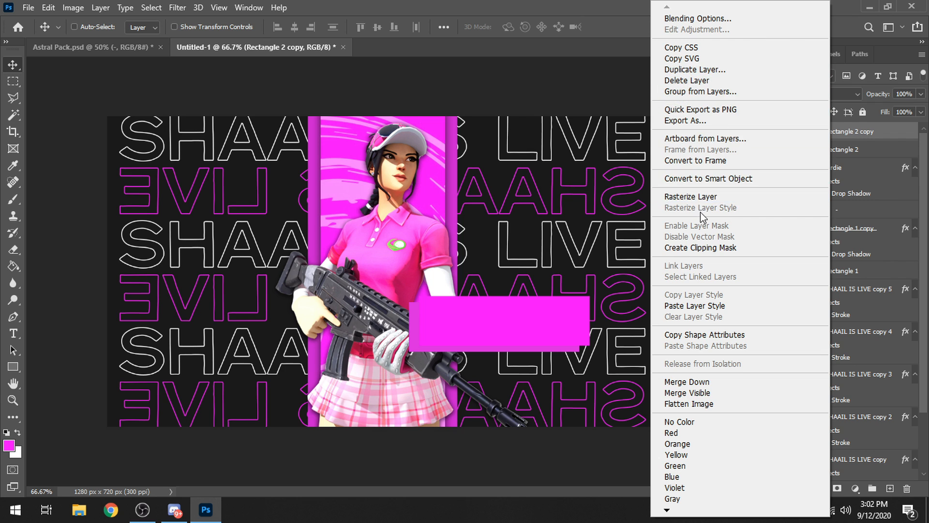
pyautogui.click(691, 197)
pyautogui.rightClick(848, 141)
pyautogui.click(707, 18)
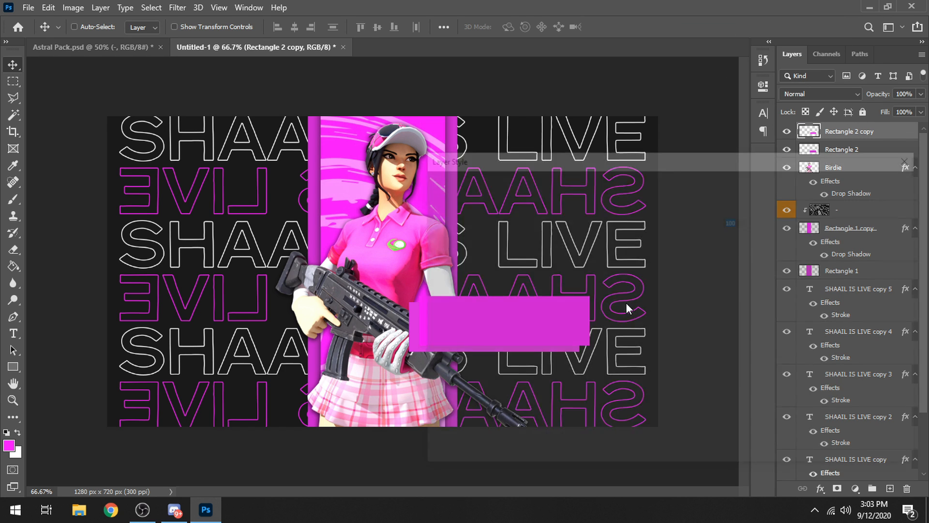
pyautogui.click(459, 402)
pyautogui.moveTo(502, 159); pyautogui.dragTo(678, 153)
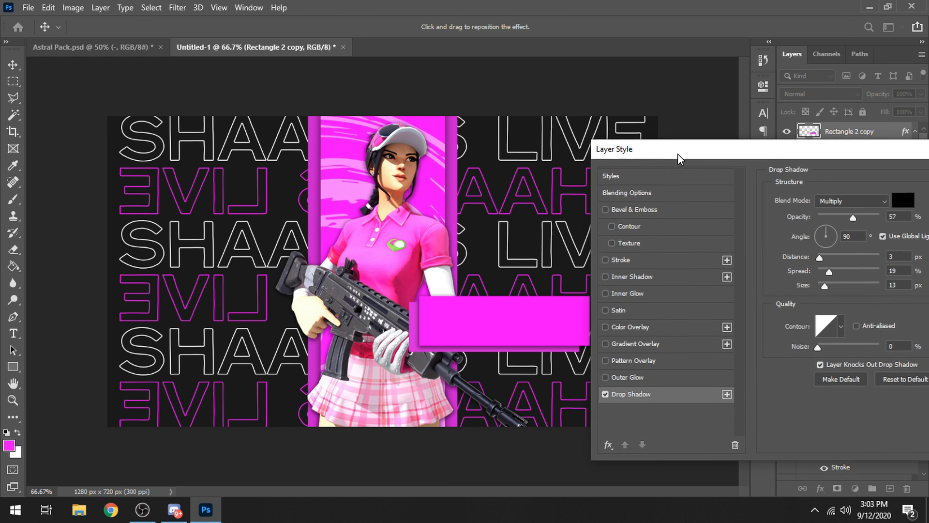
pyautogui.moveTo(894, 165); pyautogui.dragTo(739, 164)
pyautogui.click(892, 208)
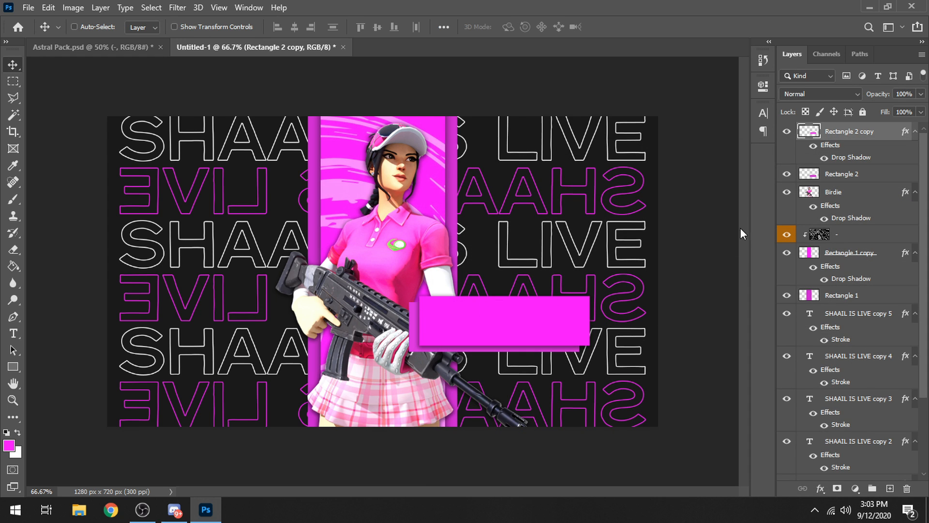
# - Add an empty layer on top and a white 6 pt Hamburg Hand Bold text reading "live"
pyautogui.press('t')
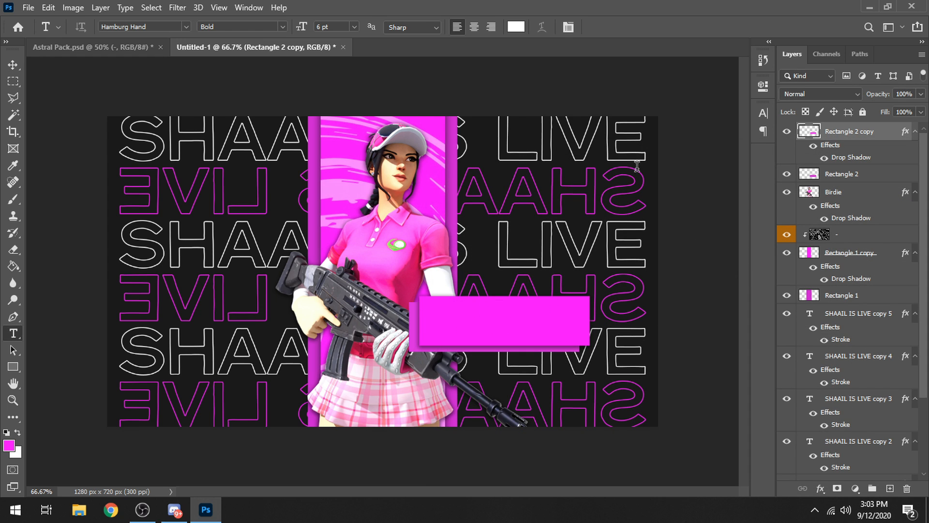
pyautogui.click(889, 489)
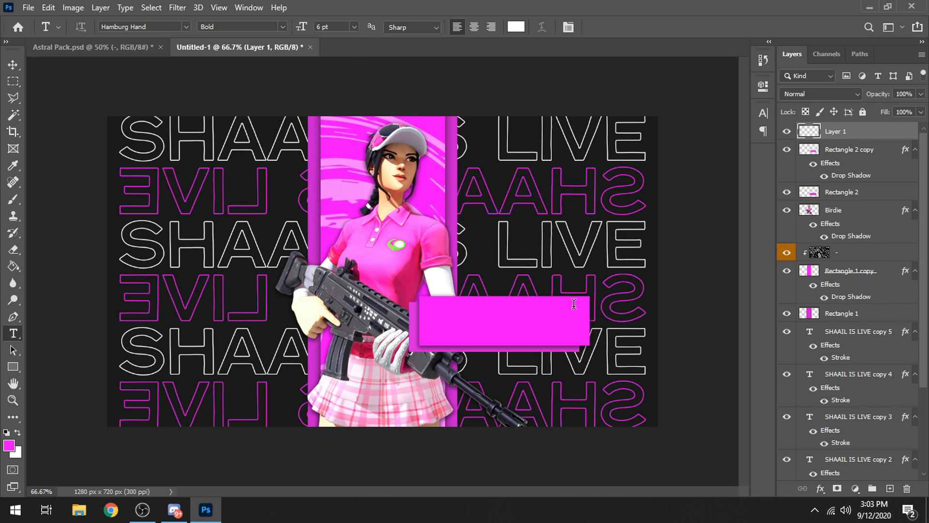
pyautogui.click(486, 196)
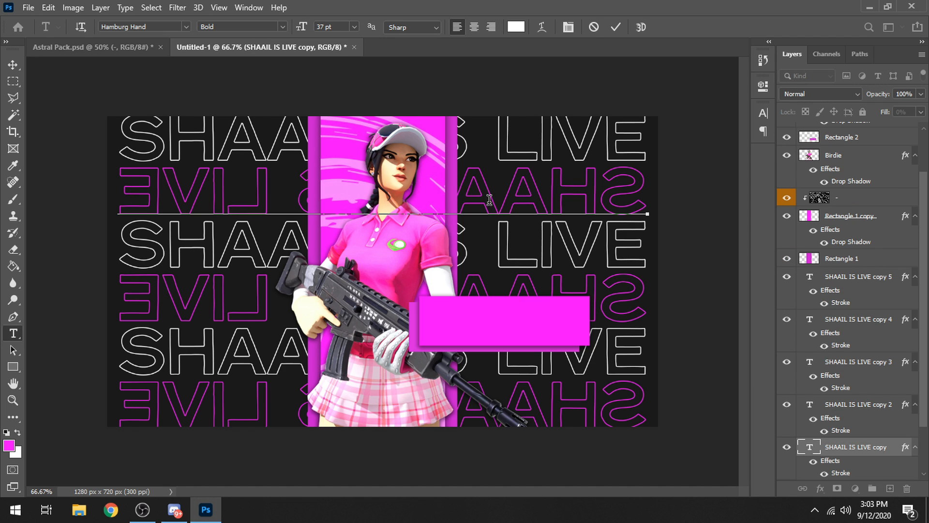
pyautogui.press('Escape')
pyautogui.click(594, 86)
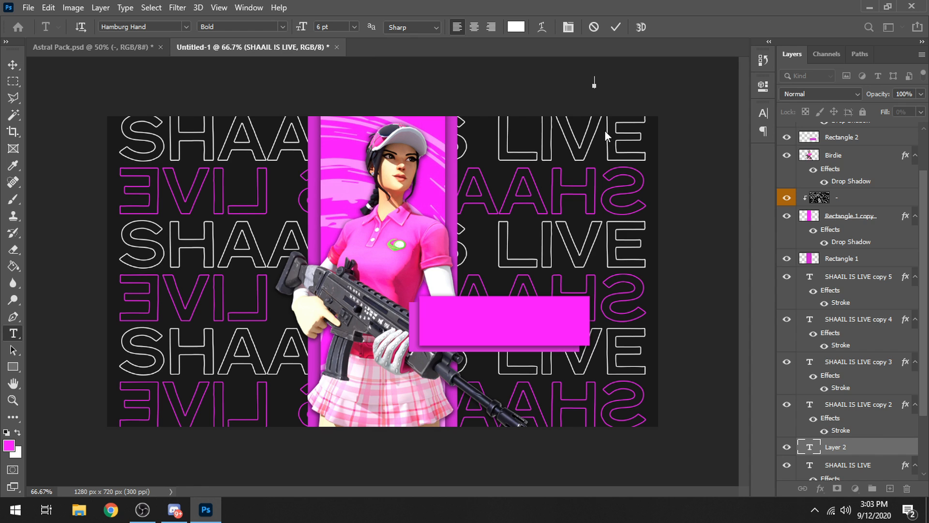
pyautogui.write('SHA')
pyautogui.press('Escape')
# - Move the "live" text layer above Rectangle 2 copy and enlarge it to about 30.65 pt on the right part of the magenta banner
pyautogui.press('v')
pyautogui.moveTo(597, 103); pyautogui.dragTo(523, 341)
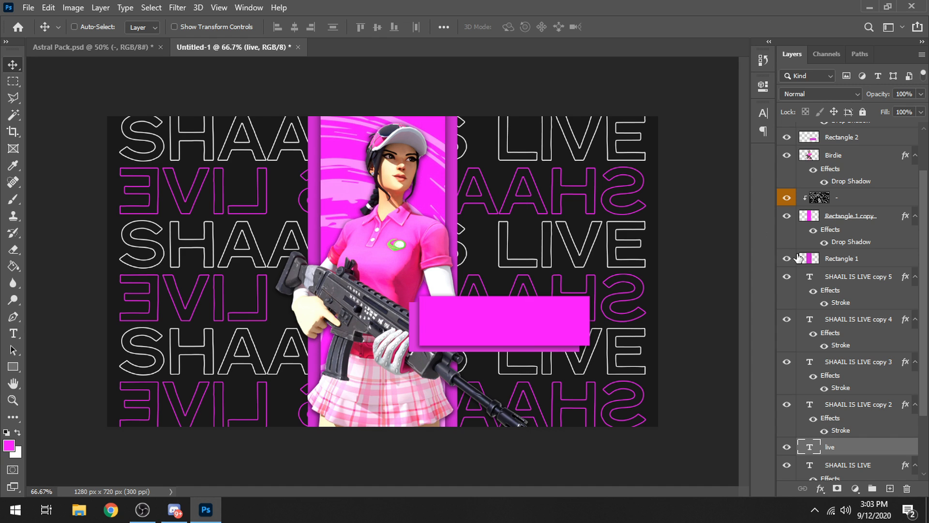
pyautogui.moveTo(886, 450); pyautogui.dragTo(885, 137)
pyautogui.hotkey('ctrl', 't')
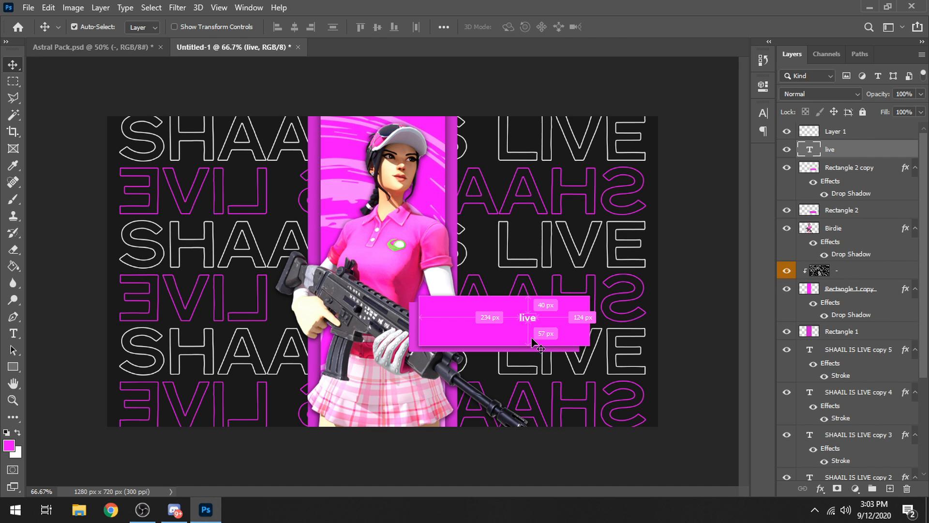
pyautogui.moveTo(520, 324); pyautogui.dragTo(433, 381)
pyautogui.moveTo(502, 344); pyautogui.dragTo(543, 321)
pyautogui.moveTo(483, 323); pyautogui.dragTo(544, 326)
pyautogui.press('Return')
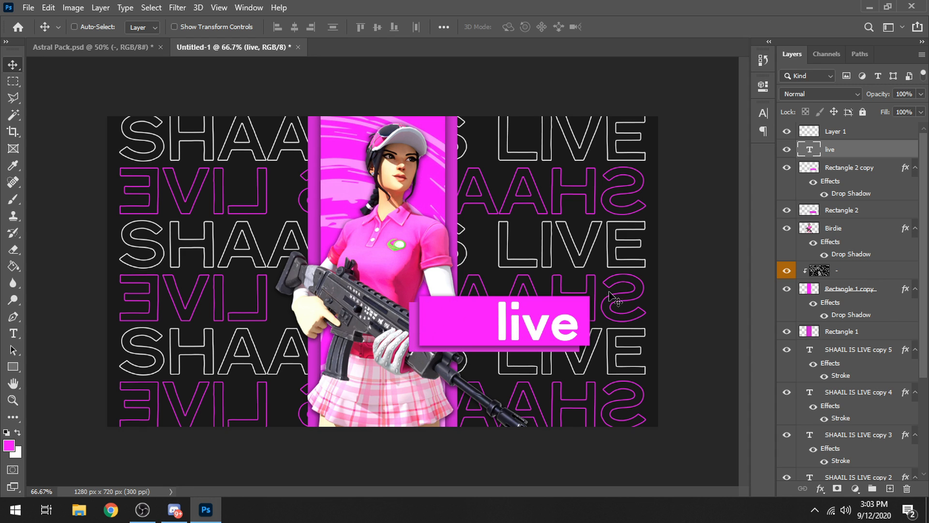
# - Add a white text with the streamer's name followed by "IS", enlarged to fit the banner's upper area left of "live"
pyautogui.press('t')
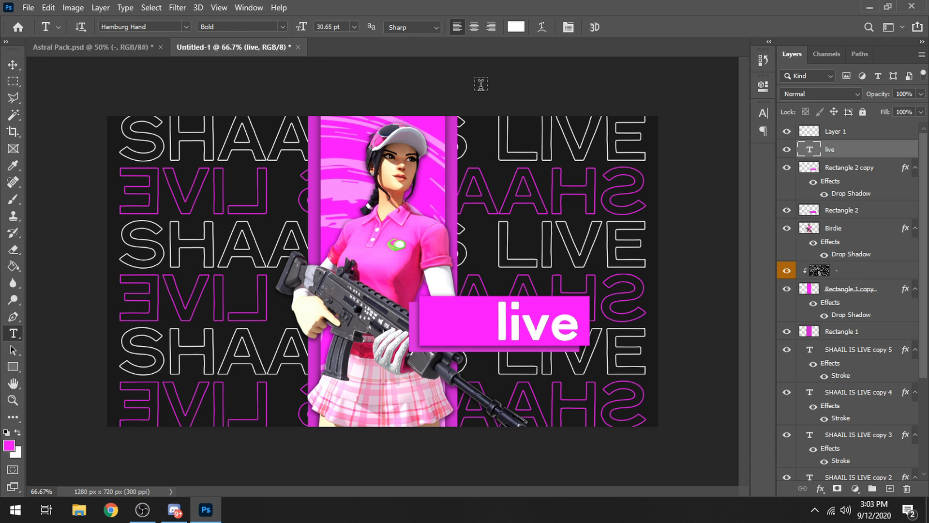
pyautogui.click(481, 85)
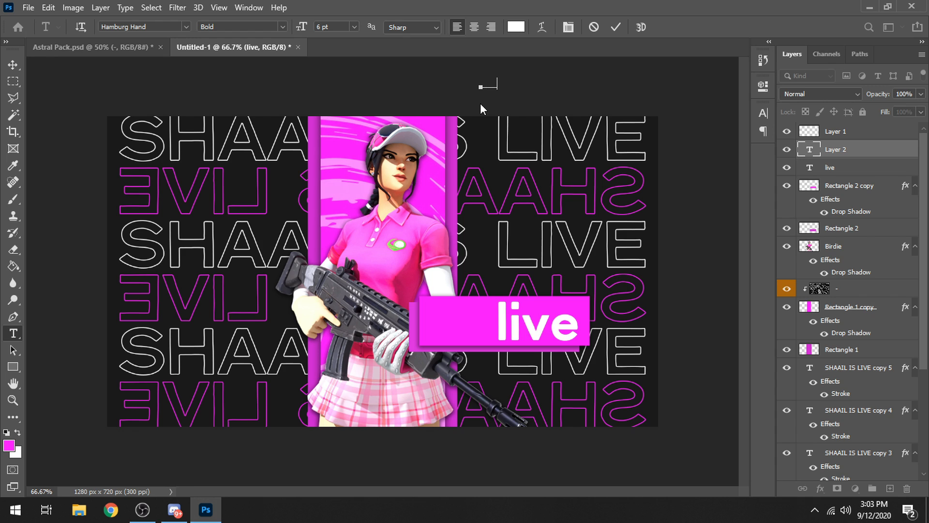
pyautogui.write('SHAAIL IS')
pyautogui.press('Escape')
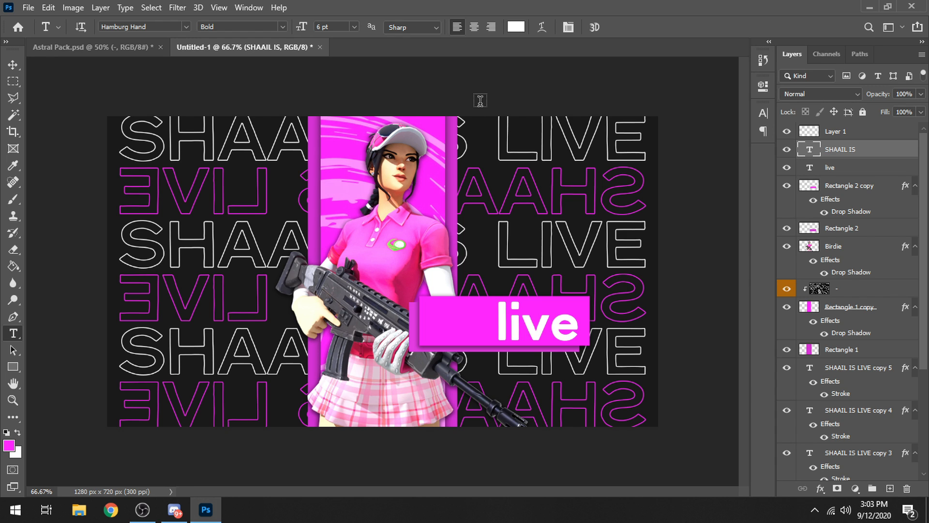
pyautogui.press('v')
pyautogui.moveTo(480, 100); pyautogui.dragTo(427, 318)
pyautogui.hotkey('ctrl', 't')
pyautogui.press('Return')
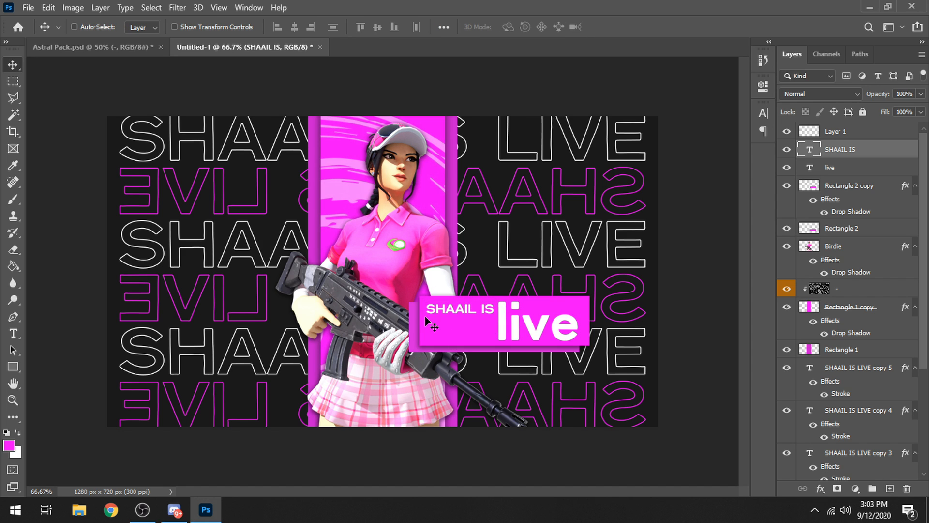
# - Duplicate the small name line twice to stack three rows beside "live", and nudge all three rows slightly to align them within the banner
pyautogui.moveTo(504, 320); pyautogui.dragTo(505, 348)
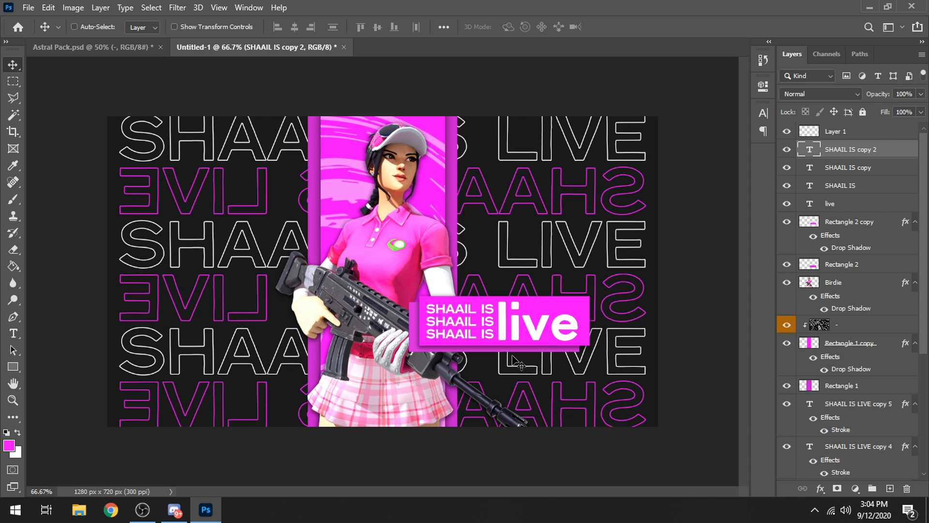
pyautogui.keyDown('shift'); pyautogui.click(850, 196); pyautogui.keyUp('shift')
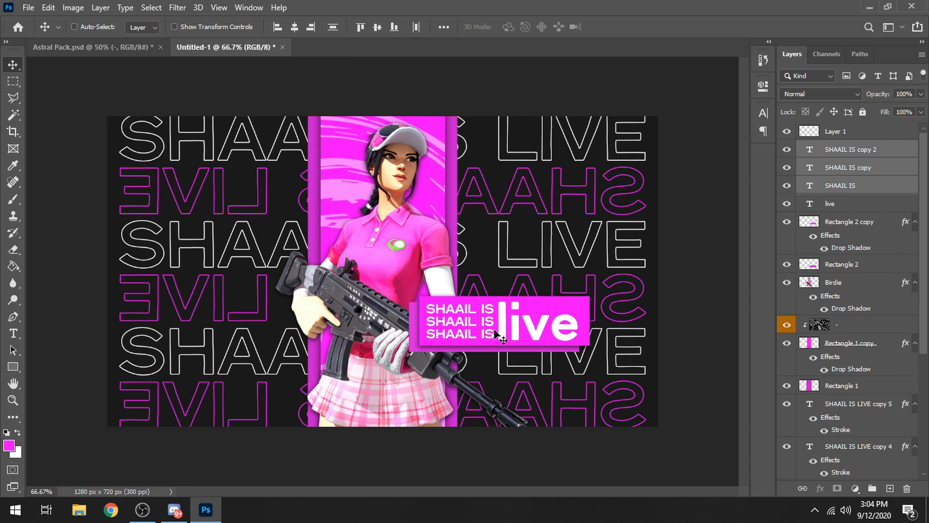
pyautogui.moveTo(503, 348); pyautogui.dragTo(501, 344)
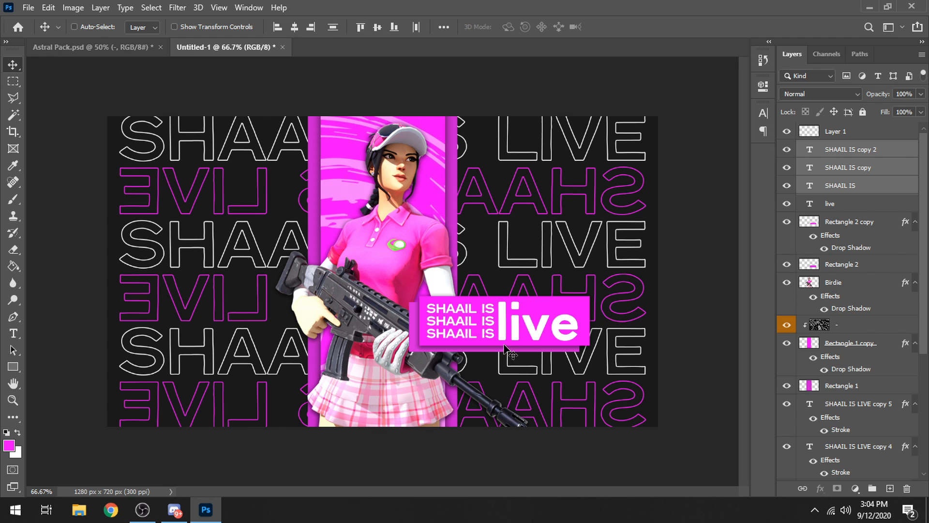
# - Examine the overall thumbnail composition at reduced sizes
pyautogui.hotkey('ctrl', '-')
pyautogui.hotkey('ctrl', '-')
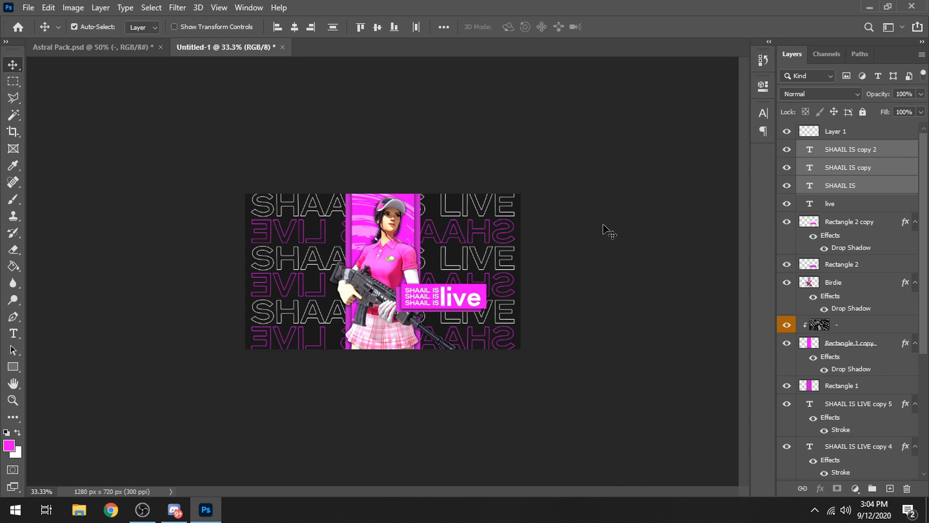
pyautogui.hotkey('ctrl', '-')
pyautogui.hotkey('ctrl', '+')
pyautogui.hotkey('ctrl', '+')
pyautogui.hotkey('ctrl', '-')
pyautogui.hotkey('ctrl', '+')
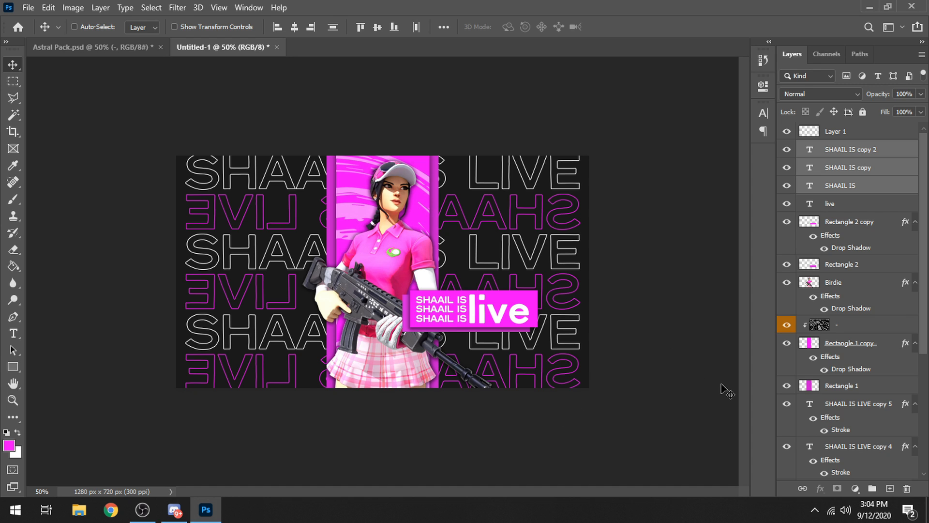
# - Give Rectangle 1 a magenta Screen outer glow with 32% opacity, 6% spread and 73 px size
pyautogui.scroll(-2, 796, 261)
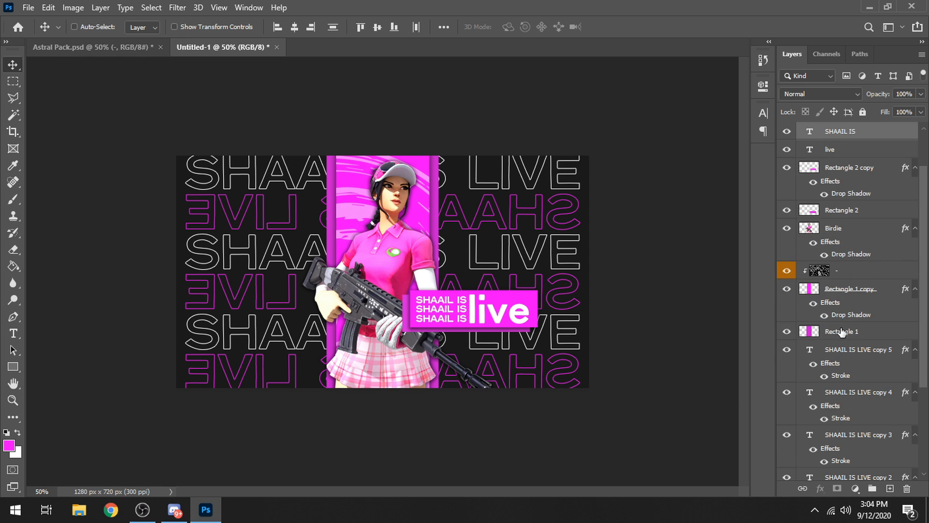
pyautogui.rightClick(841, 330)
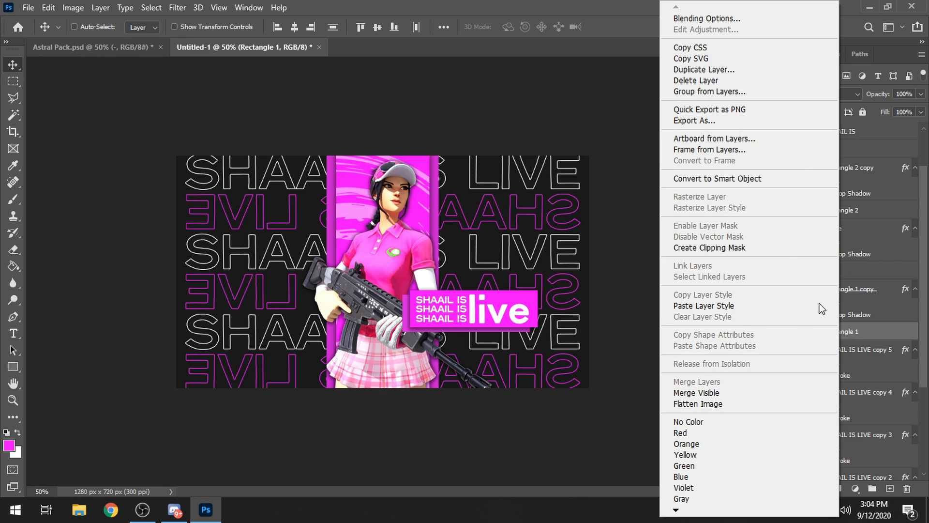
pyautogui.click(734, 19)
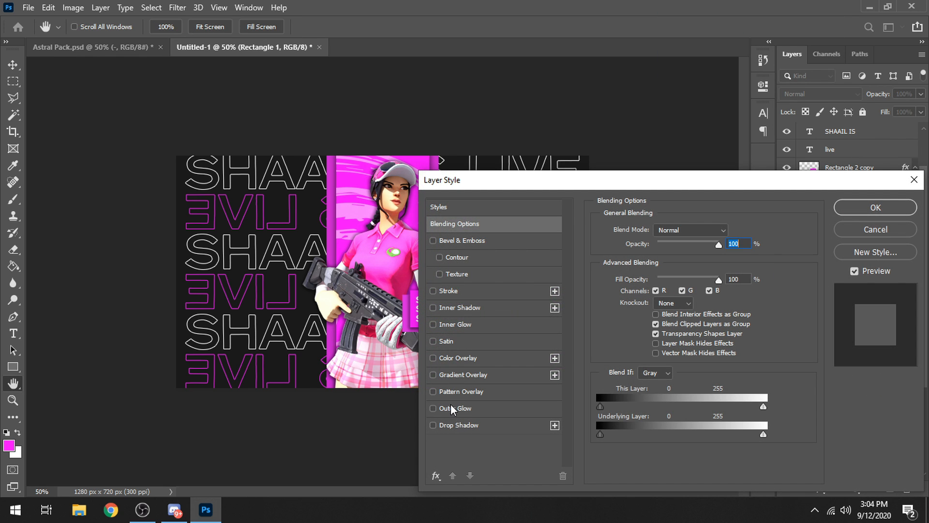
pyautogui.click(452, 408)
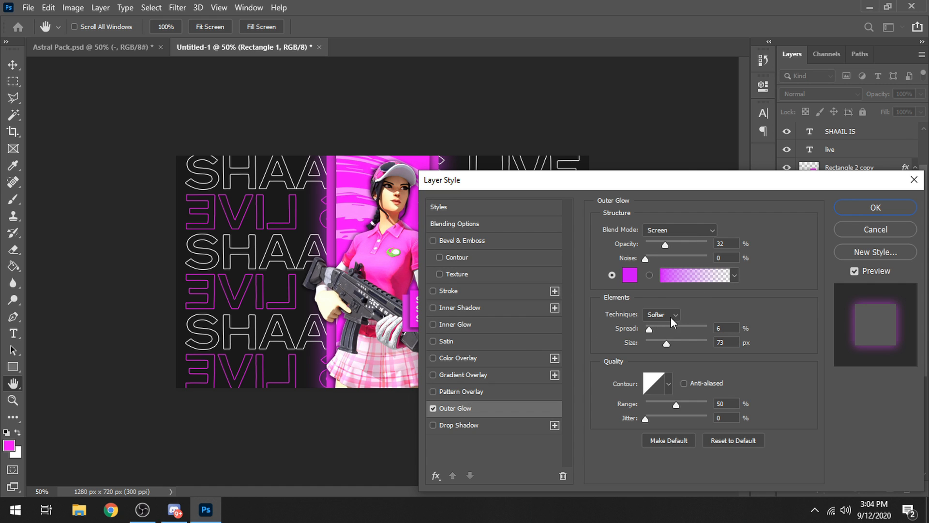
pyautogui.moveTo(490, 187); pyautogui.dragTo(616, 183)
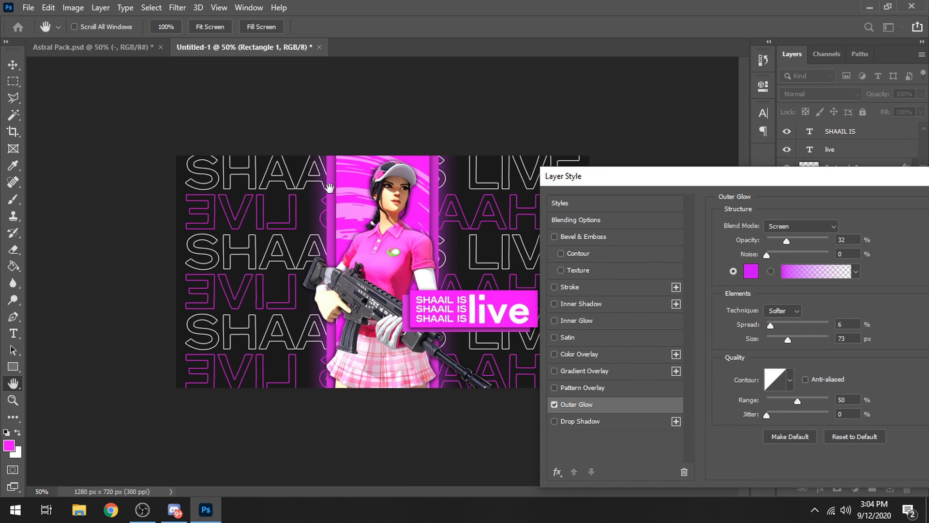
pyautogui.moveTo(671, 177); pyautogui.dragTo(585, 185)
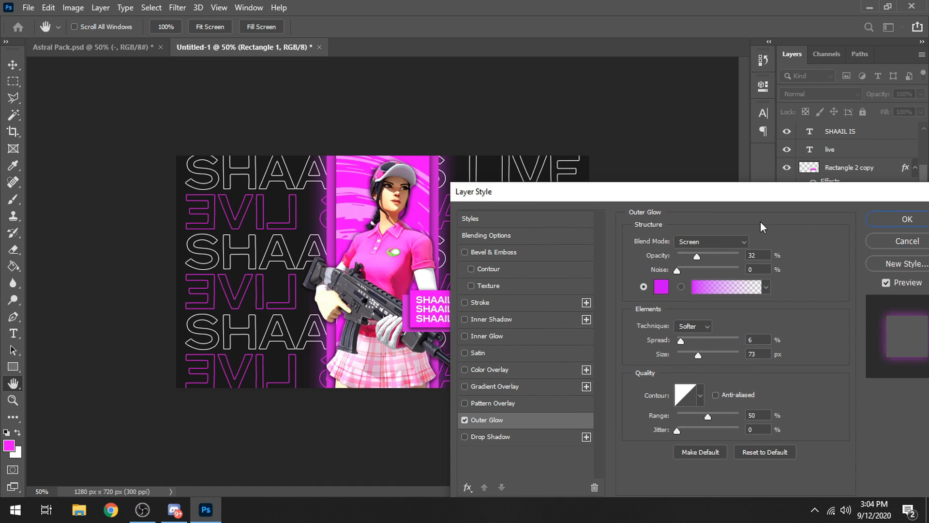
pyautogui.click(898, 221)
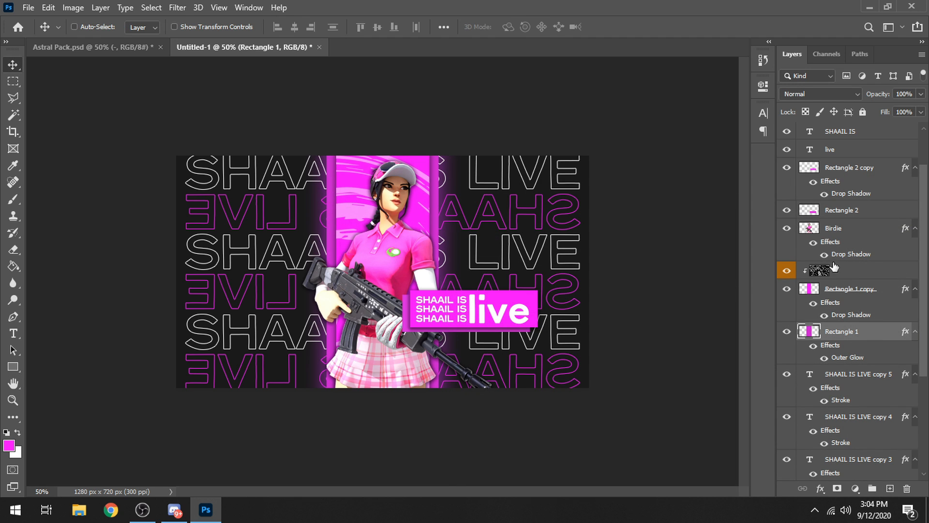
# - Copy the layer style of Rectangle 1 and paste it onto Rectangle 2
pyautogui.rightClick(850, 213)
pyautogui.click(891, 330)
pyautogui.rightClick(891, 331)
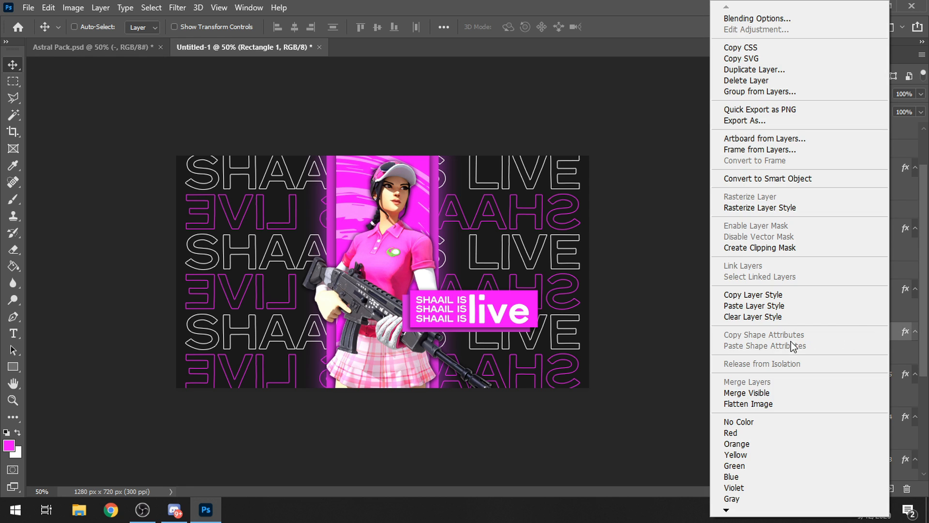
pyautogui.click(753, 295)
pyautogui.rightClick(848, 212)
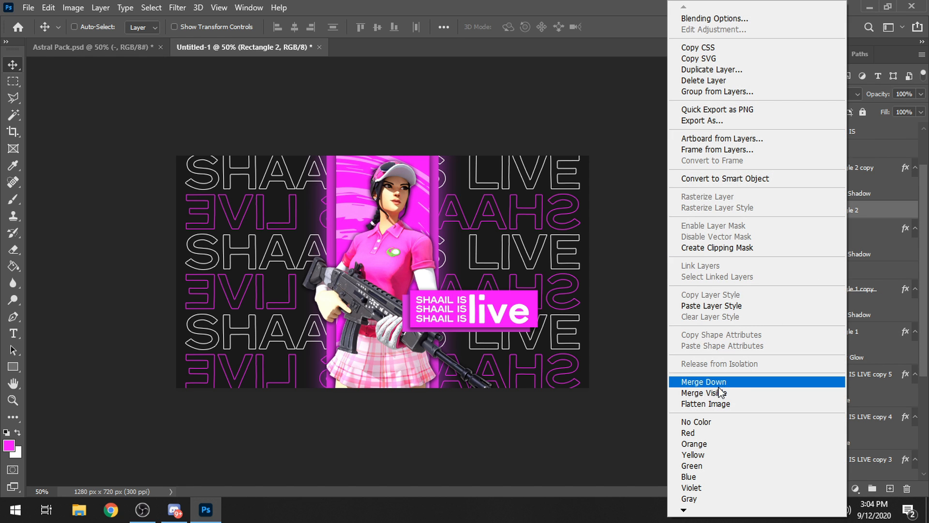
pyautogui.click(701, 307)
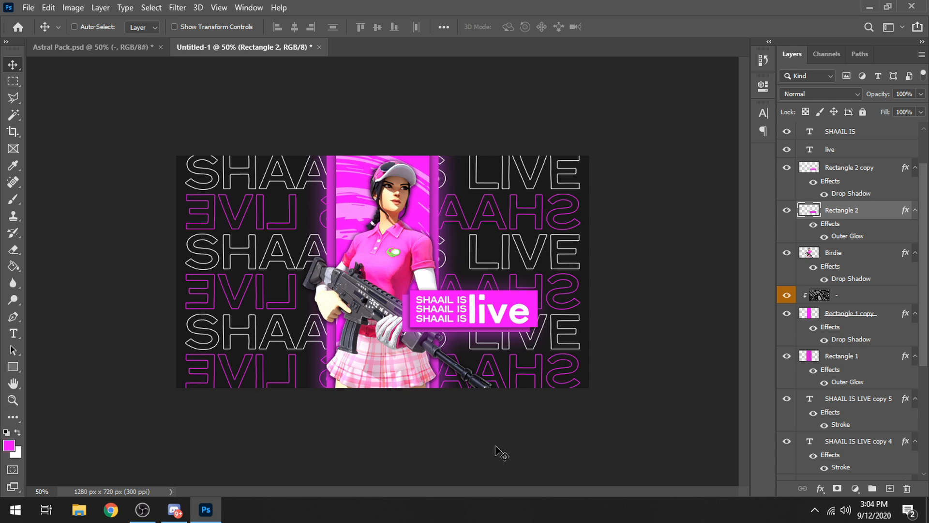
# - Group all layers from Layer 1 down to Primary Background
pyautogui.scroll(3, 869, 372)
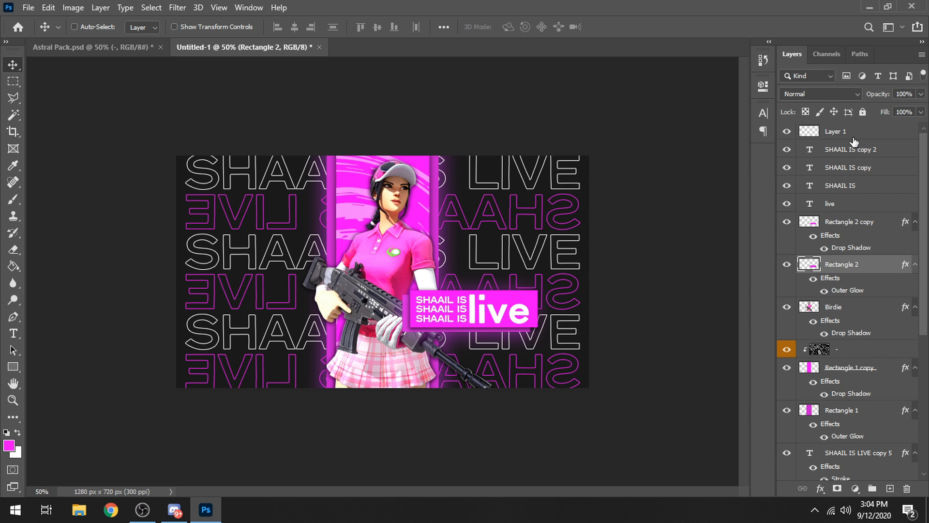
pyautogui.click(853, 138)
pyautogui.scroll(-5, 847, 420)
pyautogui.keyDown('shift'); pyautogui.click(859, 473); pyautogui.keyUp('shift')
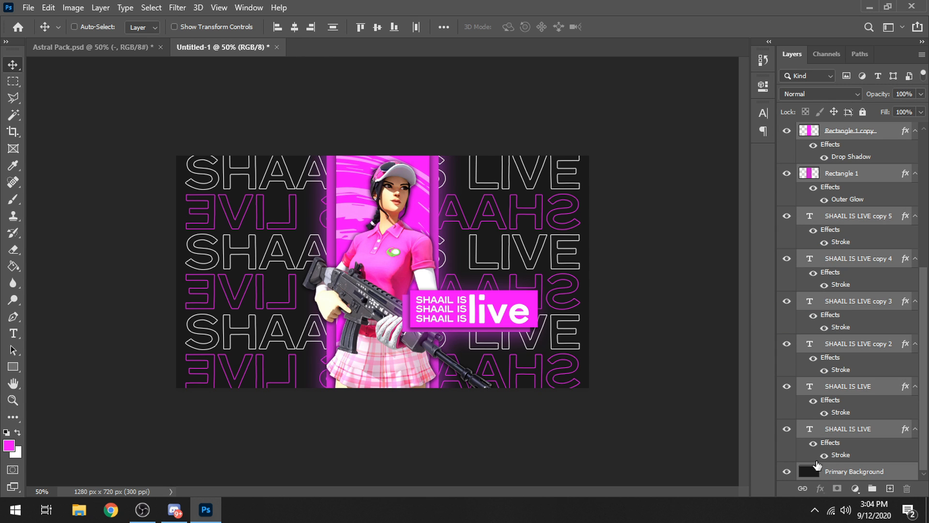
pyautogui.hotkey('ctrl', 'g')
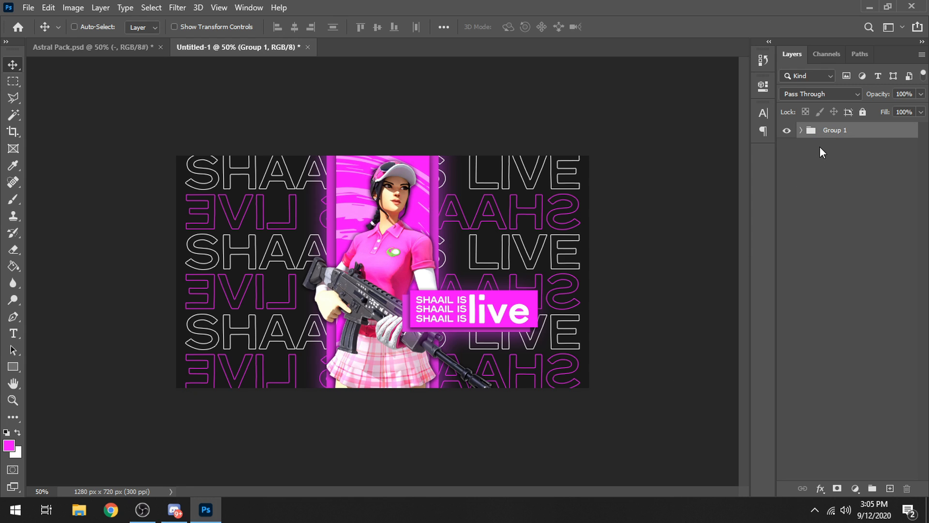
# - Rename the new group as Thumbnail
pyautogui.doubleClick(834, 130)
pyautogui.write('tHUMBNAIL')
pyautogui.hotkey('ctrl', 'a')
pyautogui.press('BackSpace')
pyautogui.write('Thumbnail')
pyautogui.press('Return')
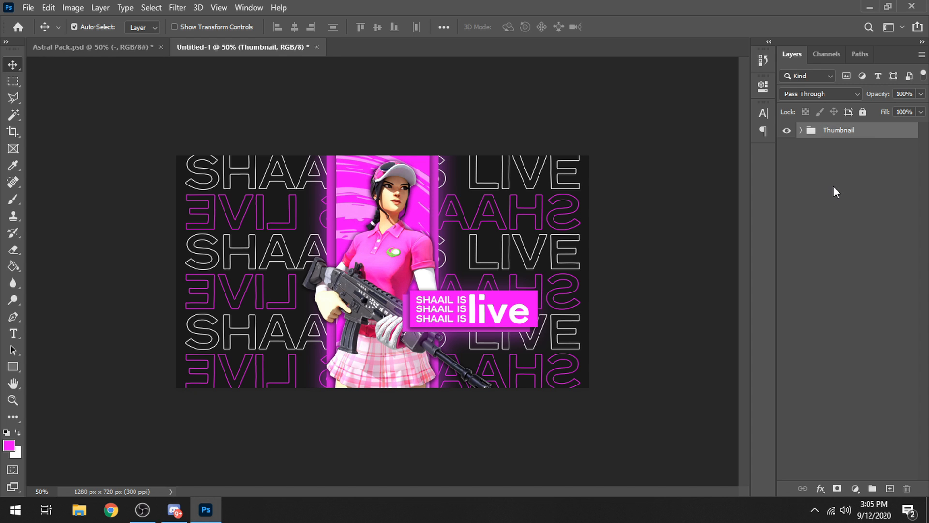
# - Duplicate the Thumbnail group and merge the copy into a single layer
pyautogui.hotkey('ctrl', 'j')
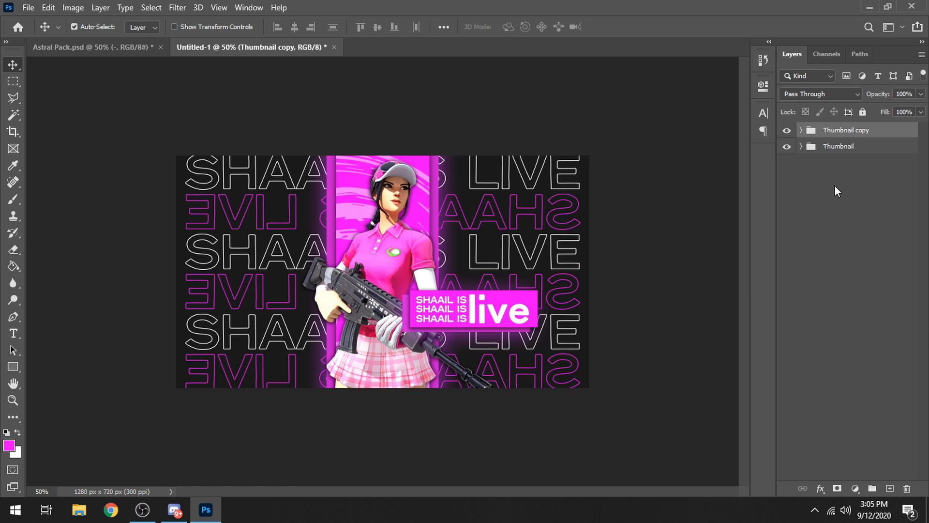
pyautogui.hotkey('ctrl', 'e')
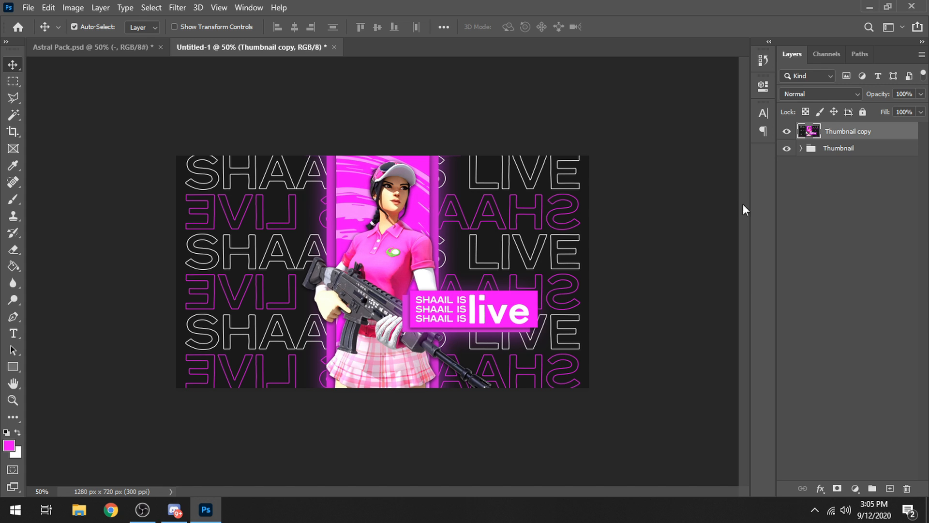
# - Cut the Thumbnail copy layer's content within the canvas bounds and paste it as a new layer, removing the emptied layer
pyautogui.hotkey('ctrl', 'a')
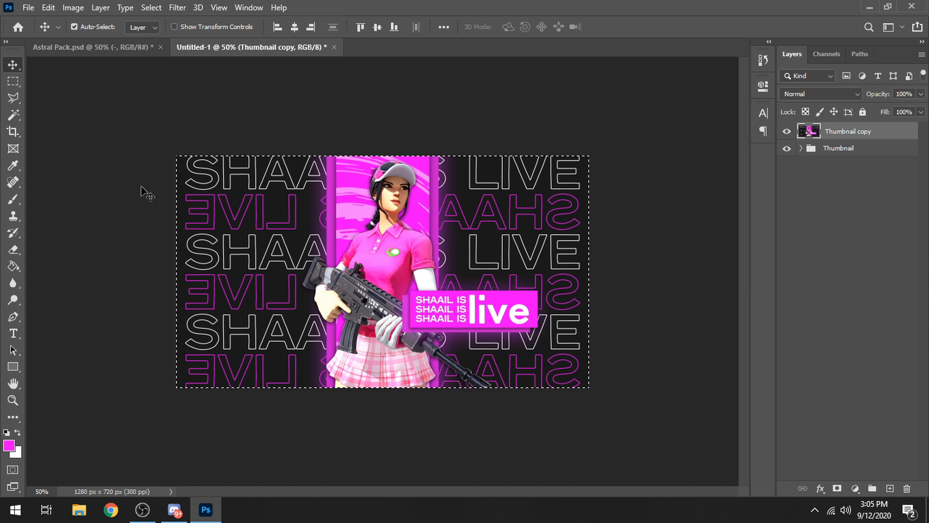
pyautogui.hotkey('ctrl', 'c')
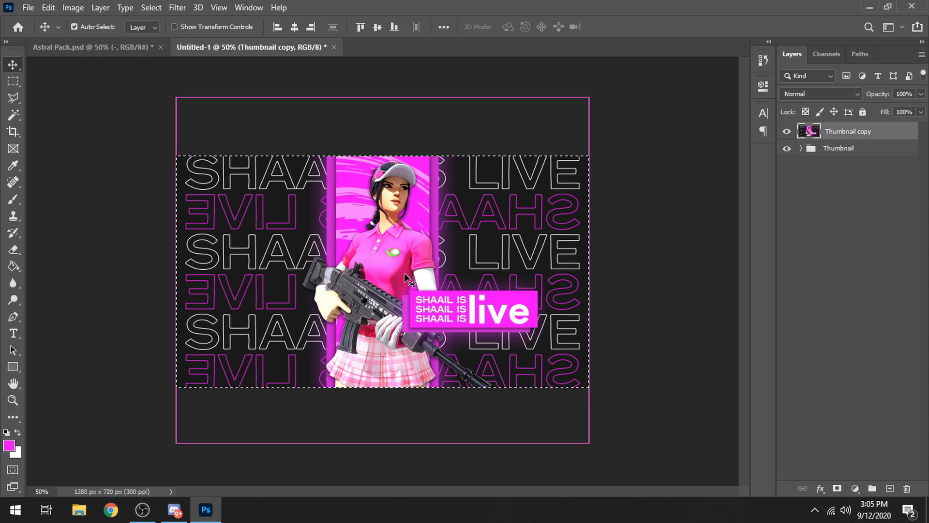
pyautogui.hotkey('ctrl', 'v')
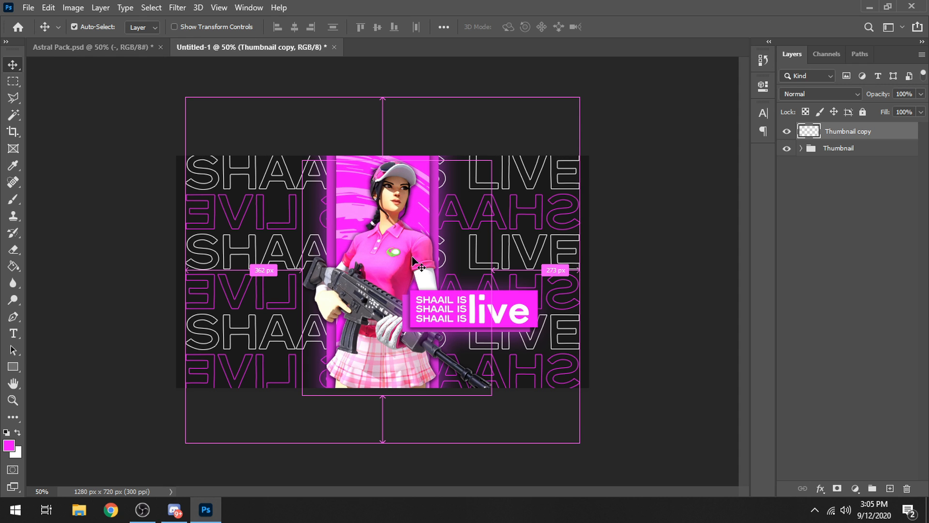
pyautogui.click(858, 151)
pyautogui.press('Delete')
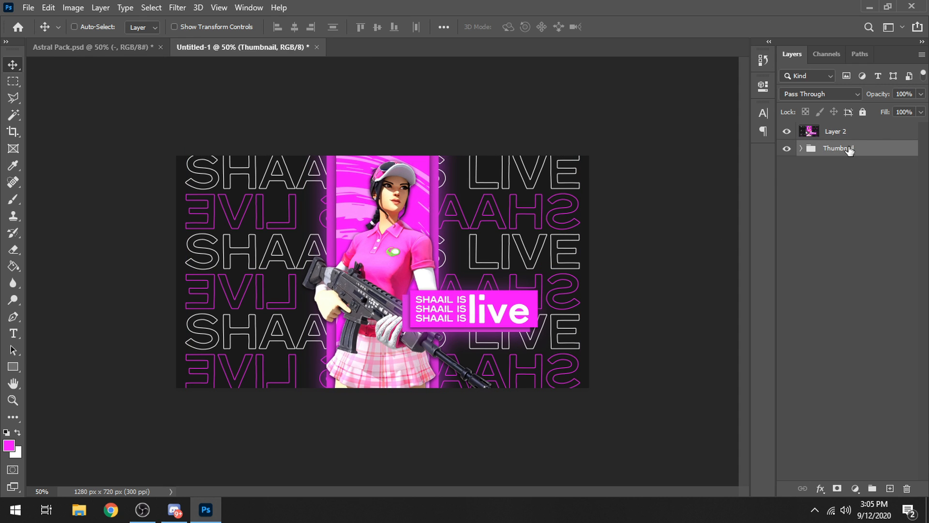
# - Open the Camera Raw Filter on the pasted Layer 2 and apply the Vivid color preset
pyautogui.click(857, 137)
pyautogui.click(177, 8)
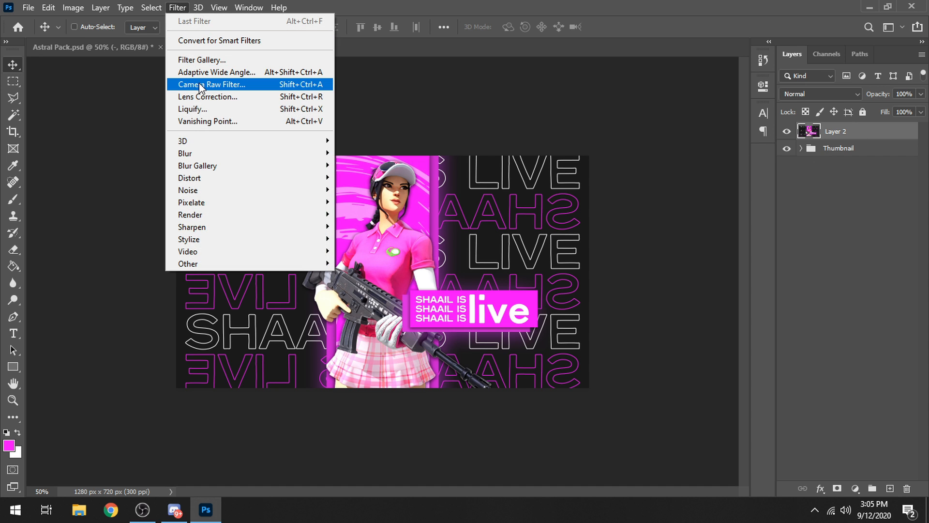
pyautogui.click(208, 83)
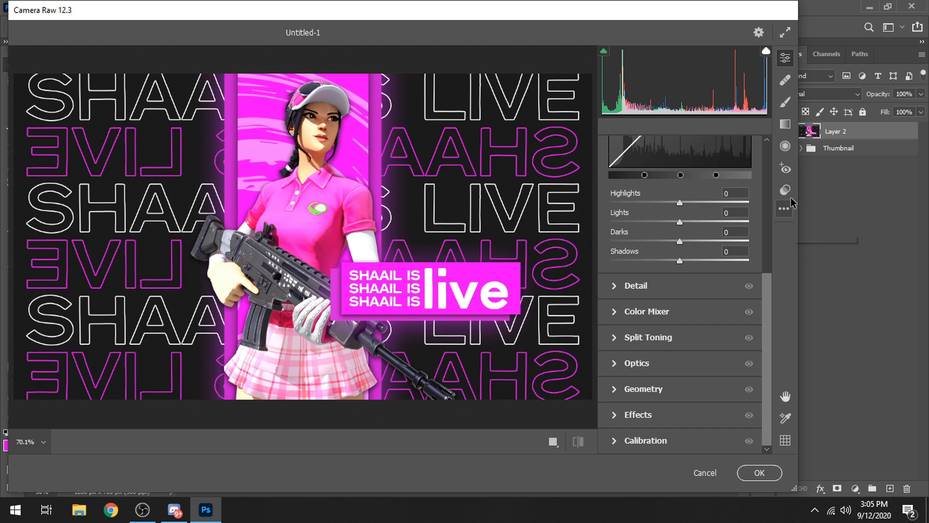
pyautogui.click(785, 190)
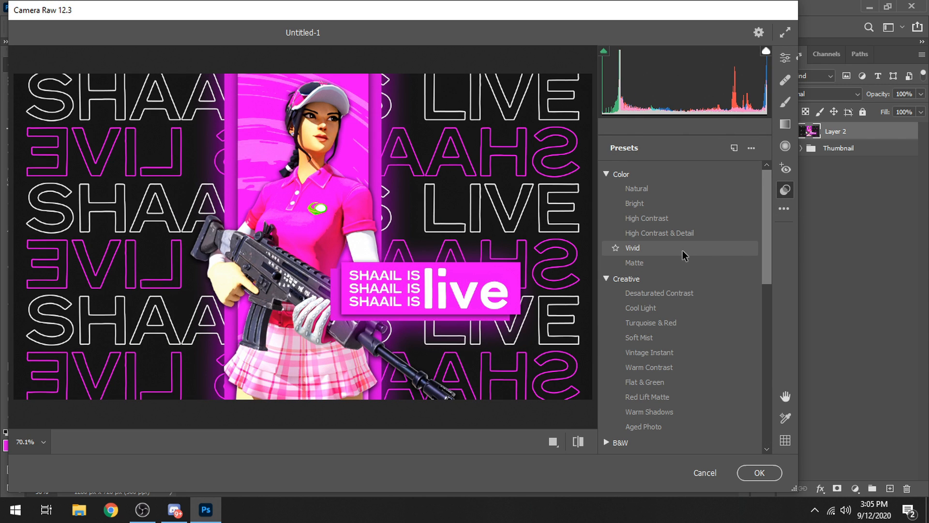
pyautogui.click(684, 254)
# - Add the Lift Shadows curve preset and the Light grain preset to the layer in Camera Raw
pyautogui.scroll(-3, 684, 254)
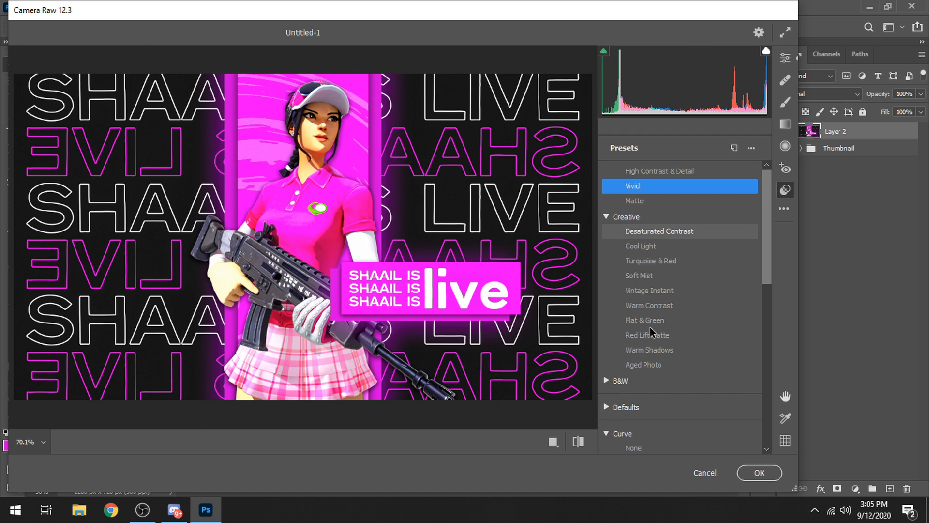
pyautogui.scroll(-2, 654, 363)
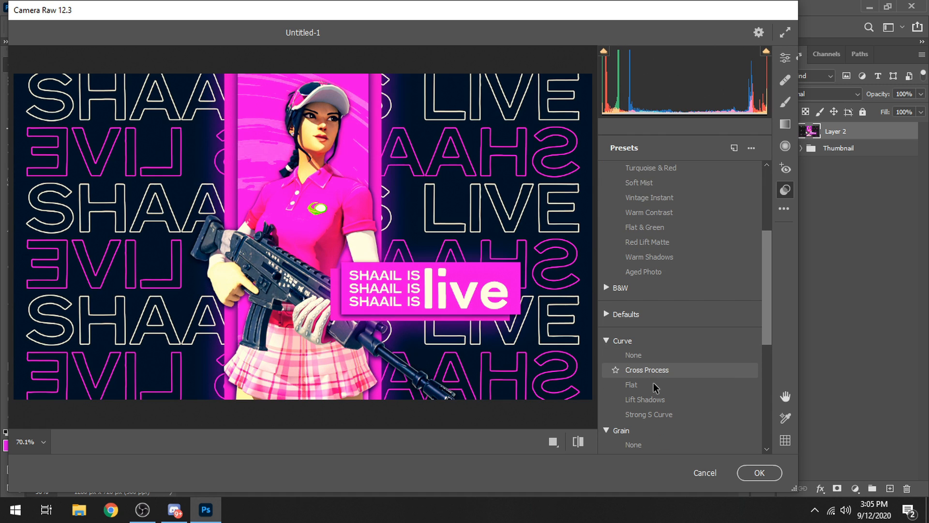
pyautogui.click(661, 399)
pyautogui.scroll(-3, 661, 399)
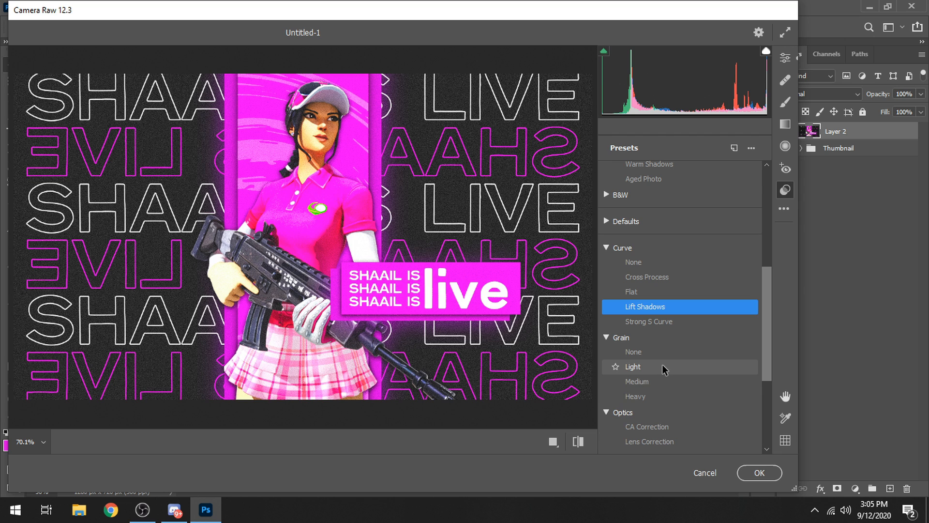
pyautogui.click(663, 373)
# - Add the Medium vignetting preset and apply the Camera Raw adjustments to Layer 2
pyautogui.scroll(-2, 663, 376)
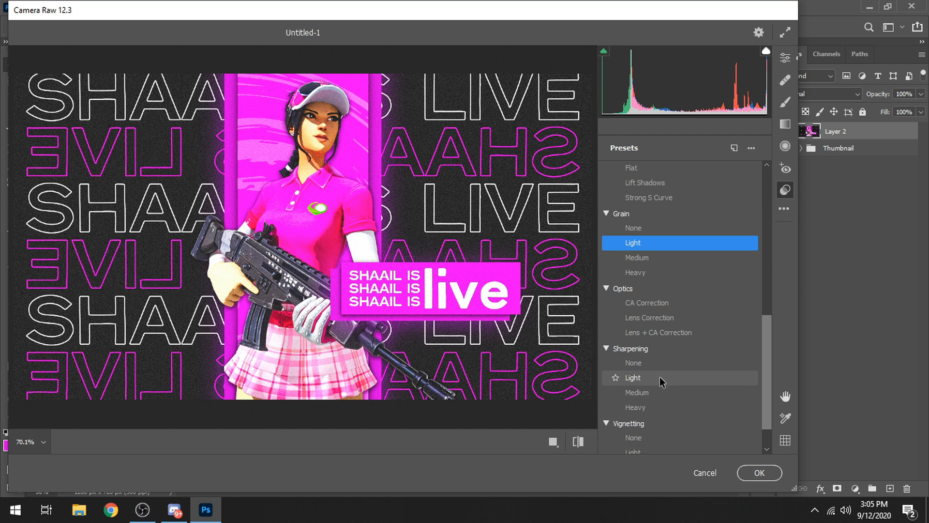
pyautogui.scroll(-1, 660, 406)
pyautogui.click(662, 426)
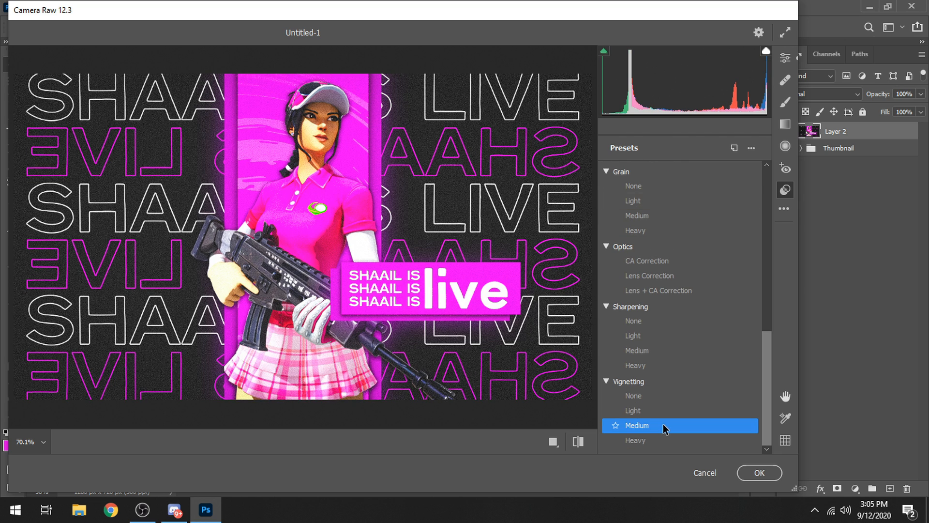
pyautogui.scroll(5, 700, 308)
pyautogui.scroll(5, 699, 307)
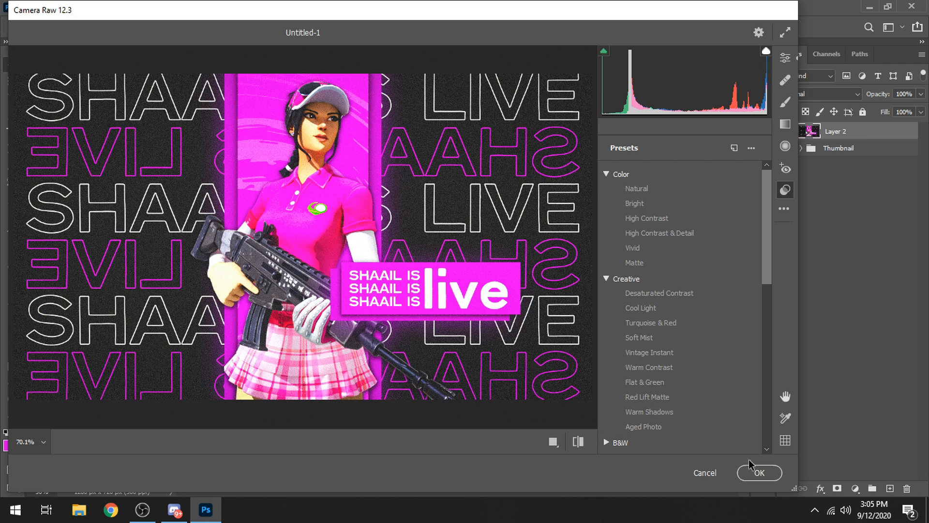
pyautogui.click(758, 471)
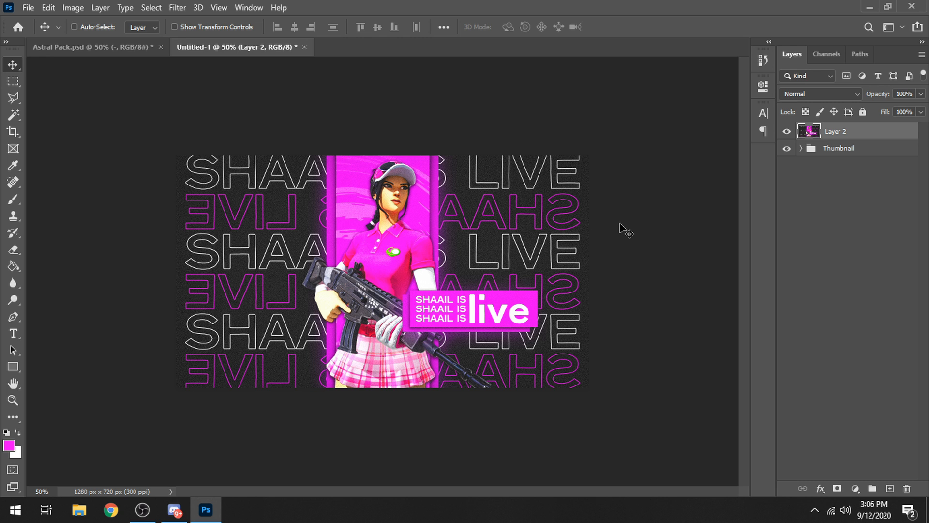
pyautogui.hotkey('ctrl', '+')
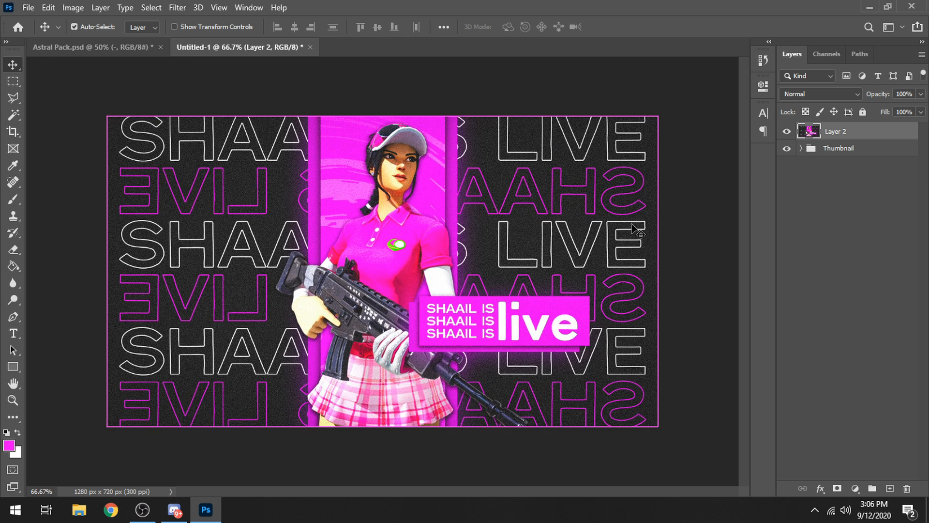
pyautogui.hotkey('ctrl', '+')
pyautogui.hotkey('ctrl', '-')
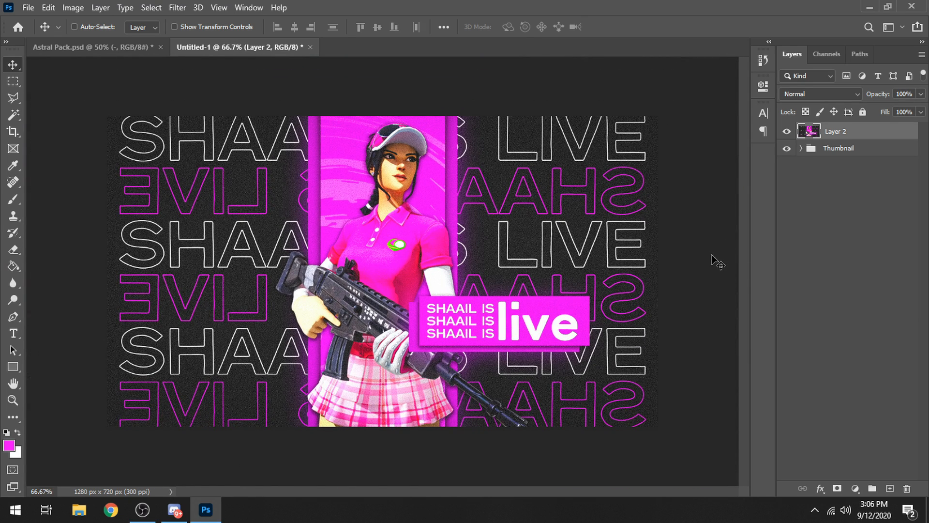